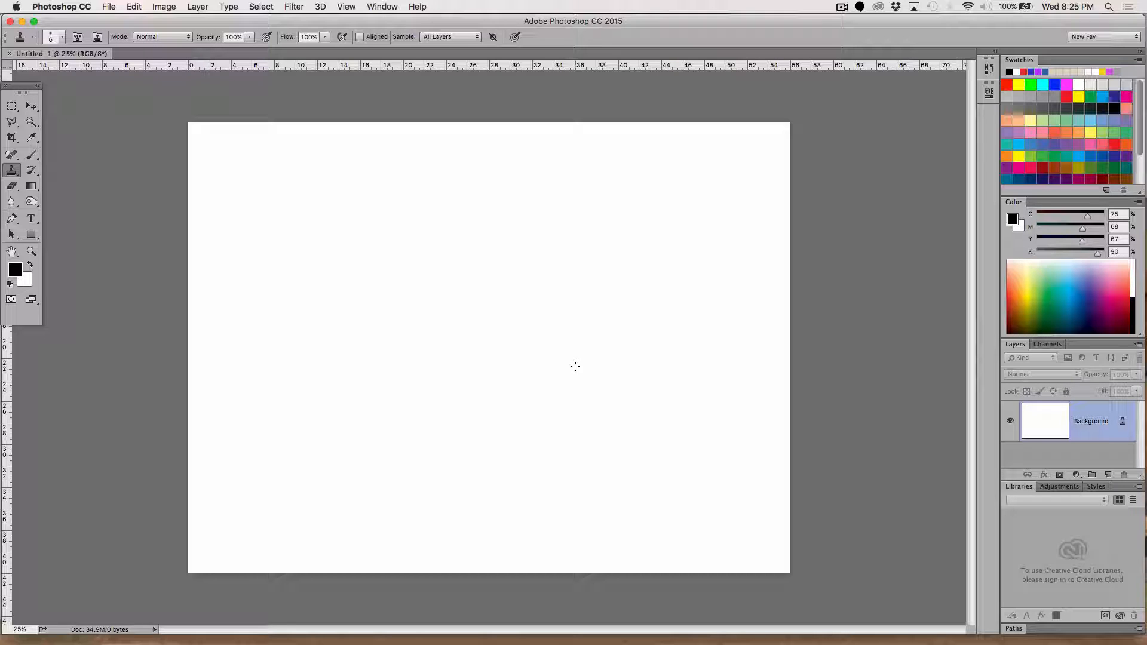
# Switch to Firefox and open a new browser tab.
pyautogui.press('super+Tab')
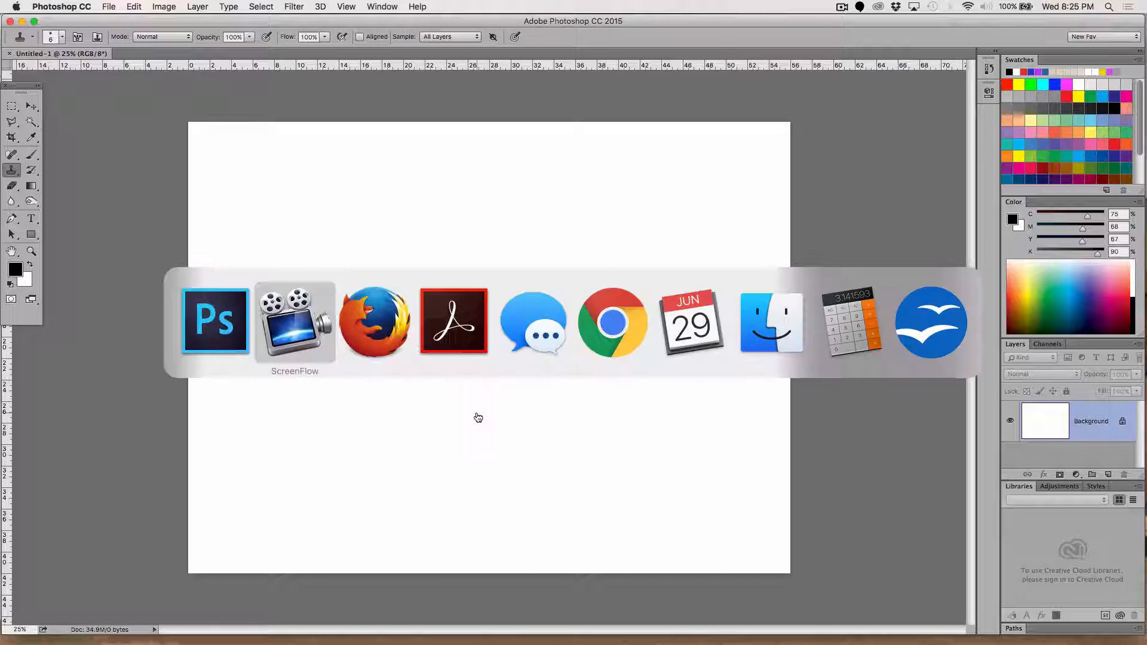
pyautogui.press('super+Tab')
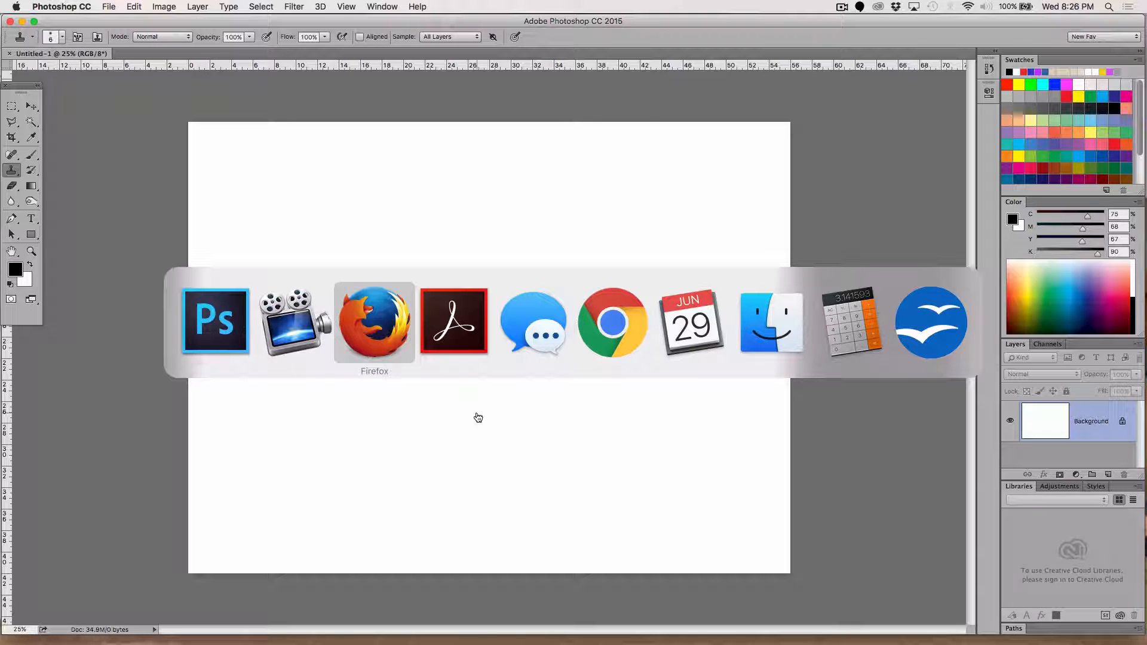
pyautogui.press('super+shift+Tab')
pyautogui.press('super+Tab')
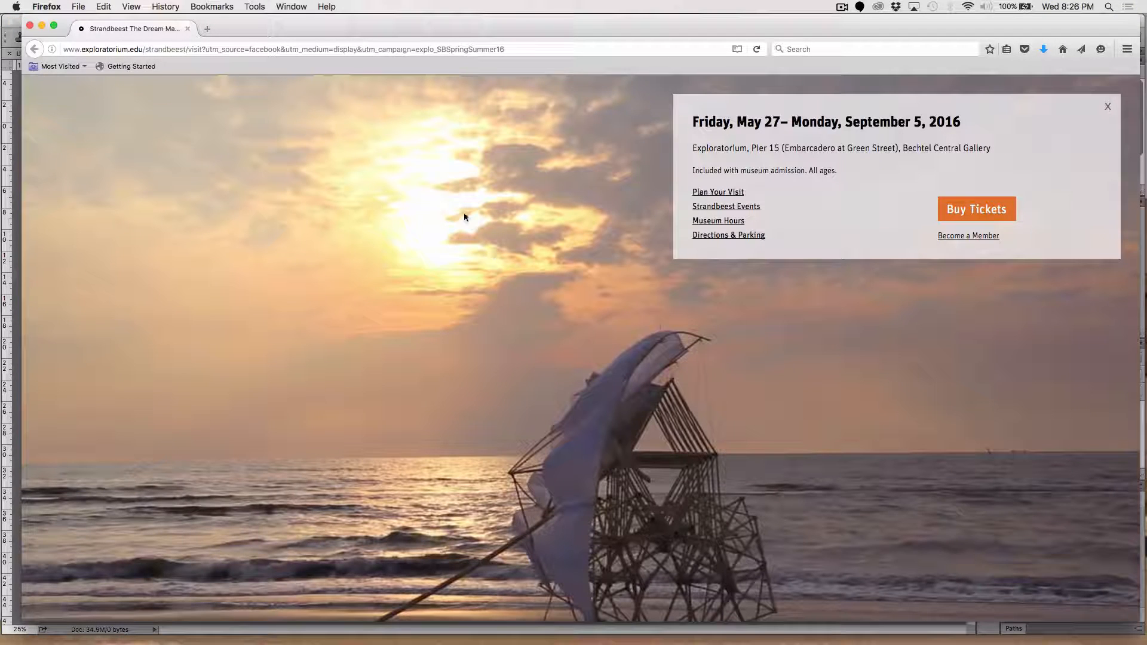
pyautogui.press('super+t')
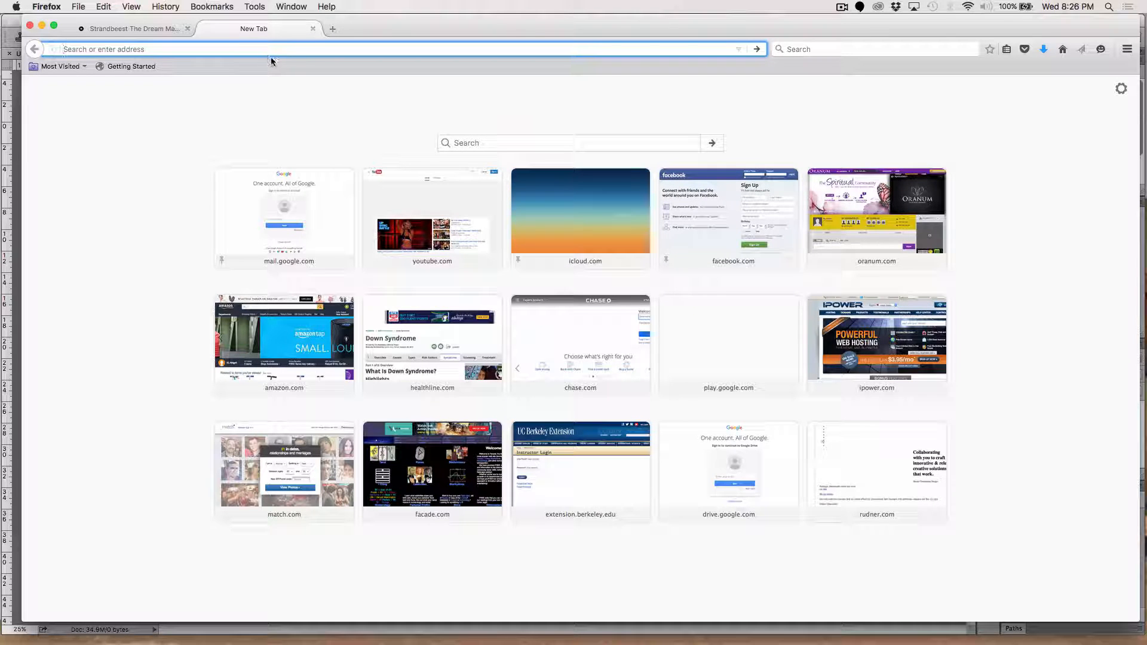
# Search Google for "rococ background" and show the image results.
pyautogui.write('ro')
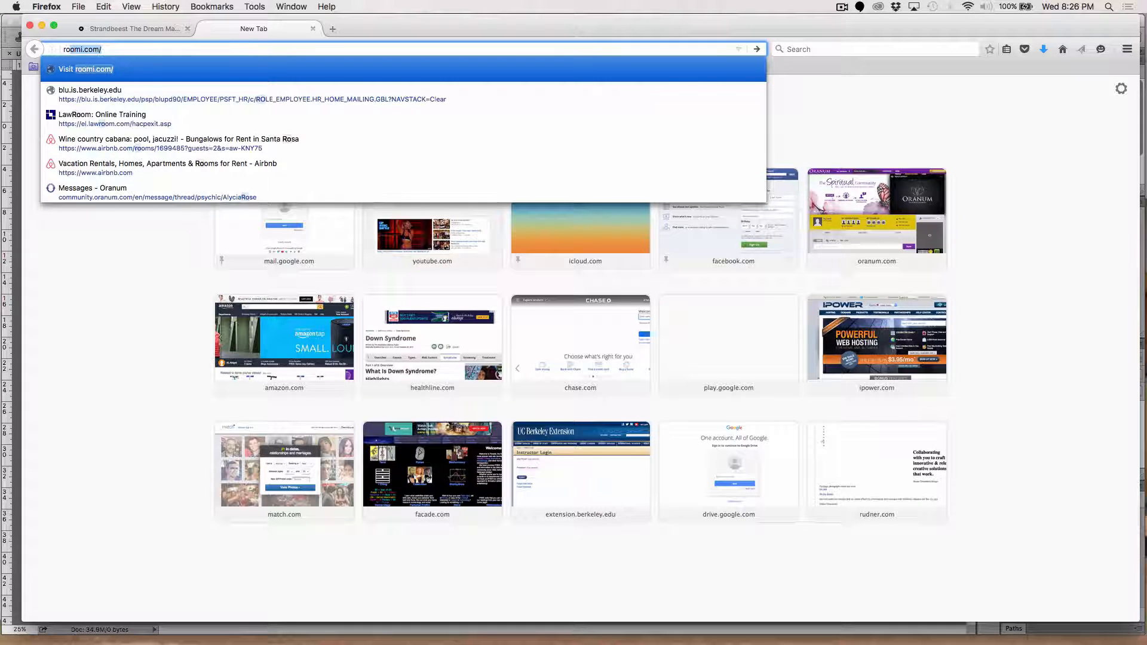
pyautogui.write('coc ba')
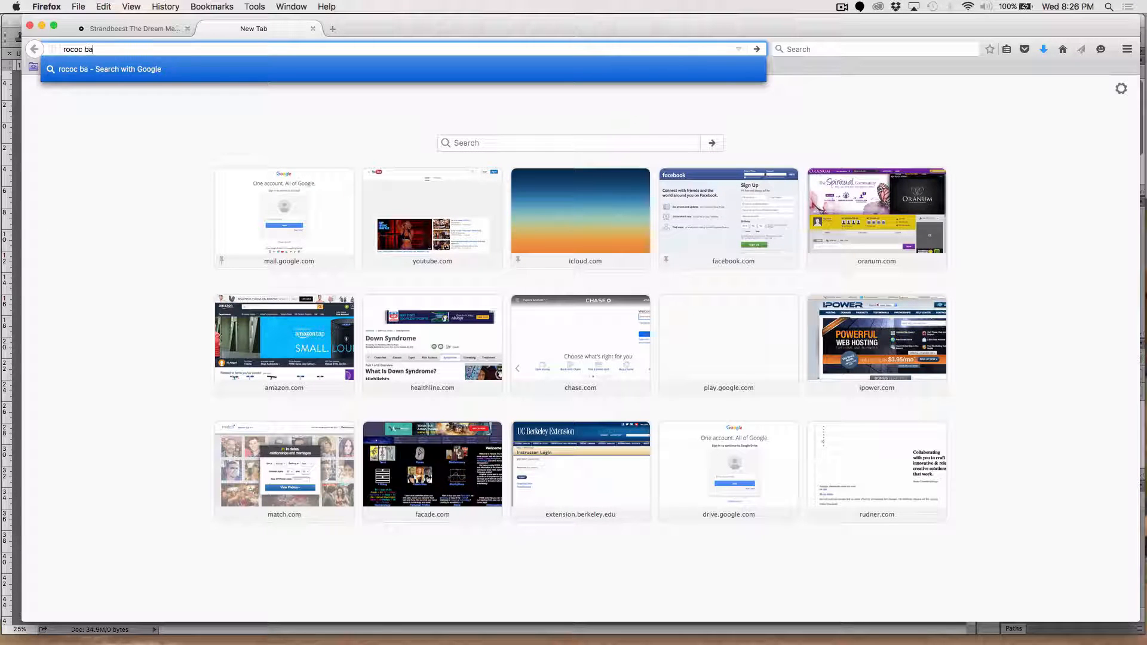
pyautogui.write('ckgroun')
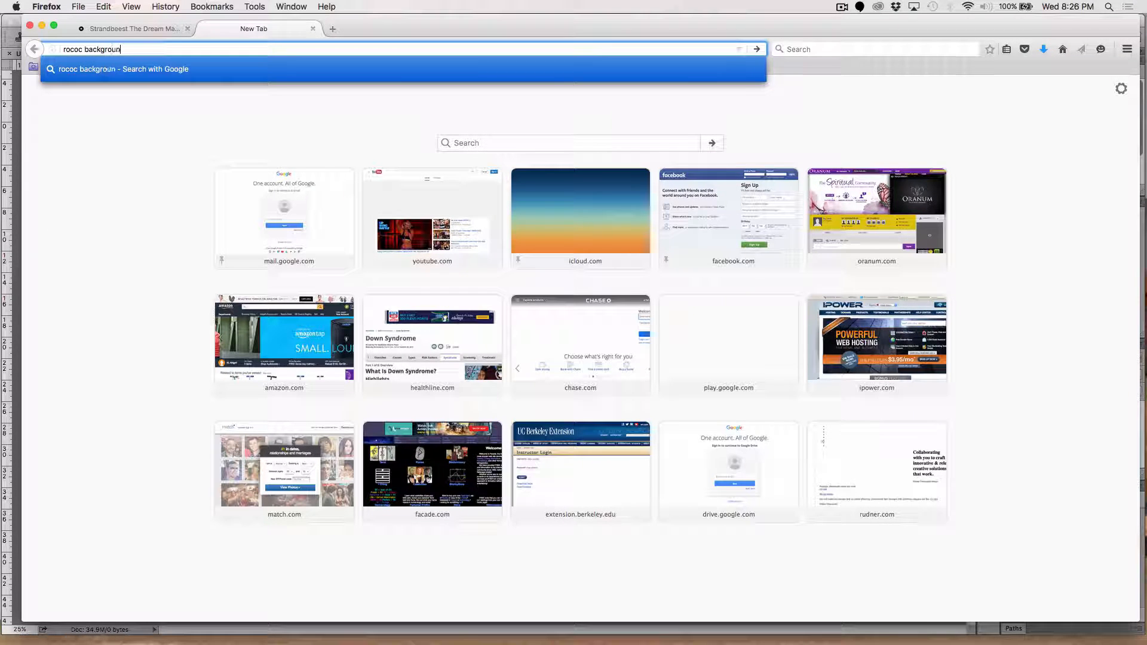
pyautogui.write('d')
pyautogui.press('Return')
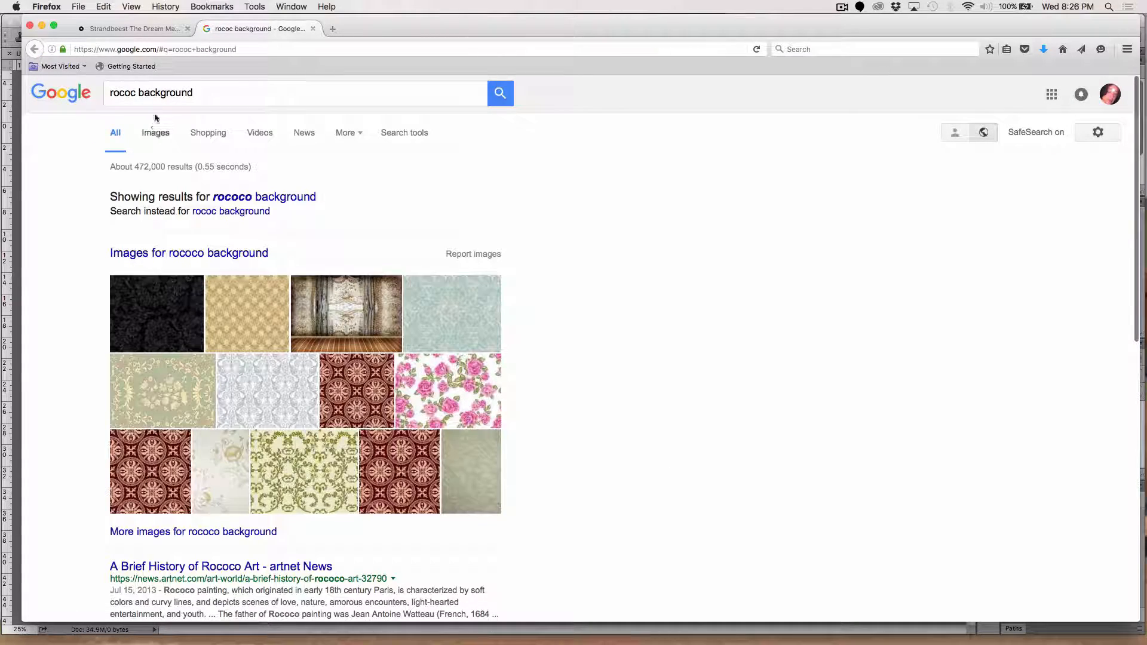
pyautogui.click(156, 133)
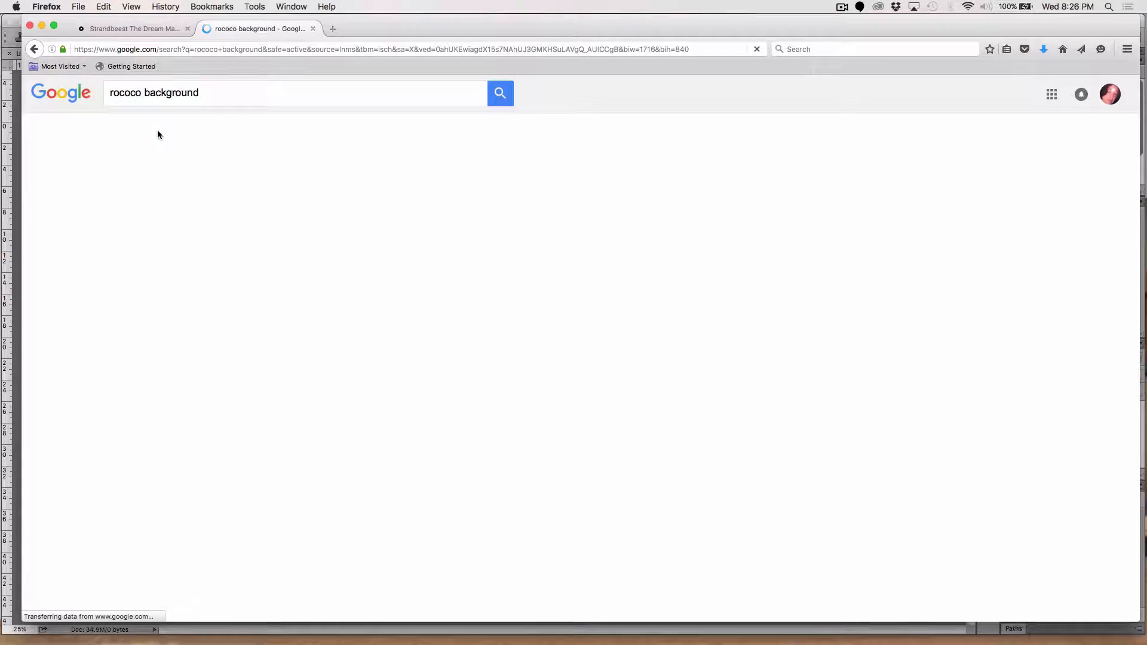
# Browse the rococo background image results for a suitable ornamental pattern.
pyautogui.scroll(-5, 267, 238)
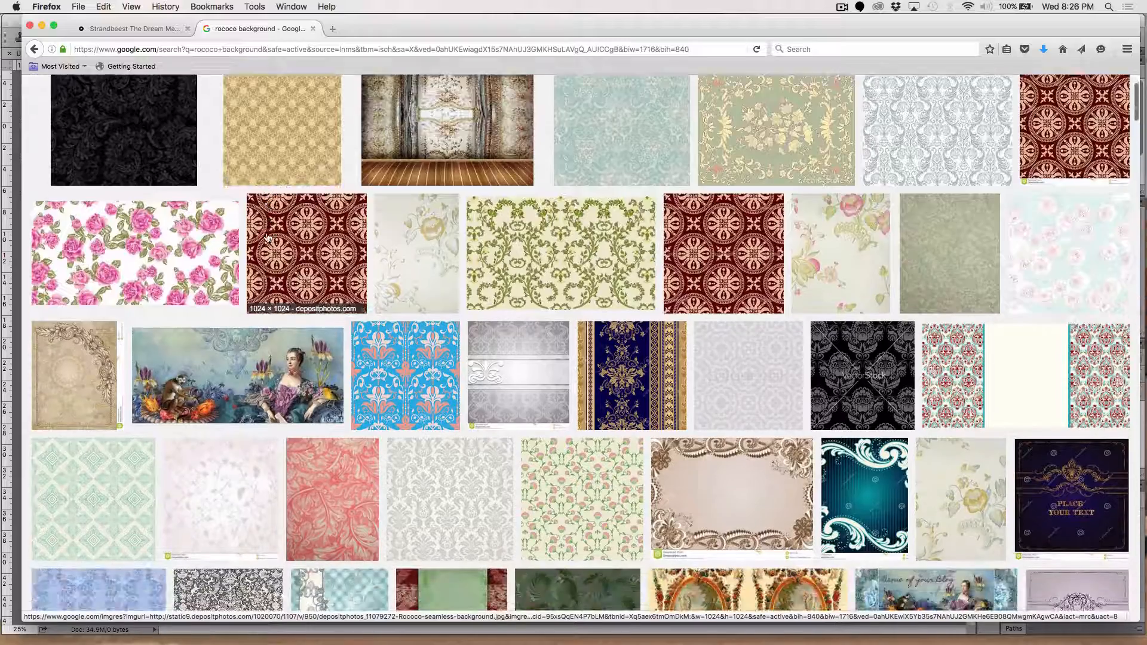
pyautogui.scroll(-8, 268, 237)
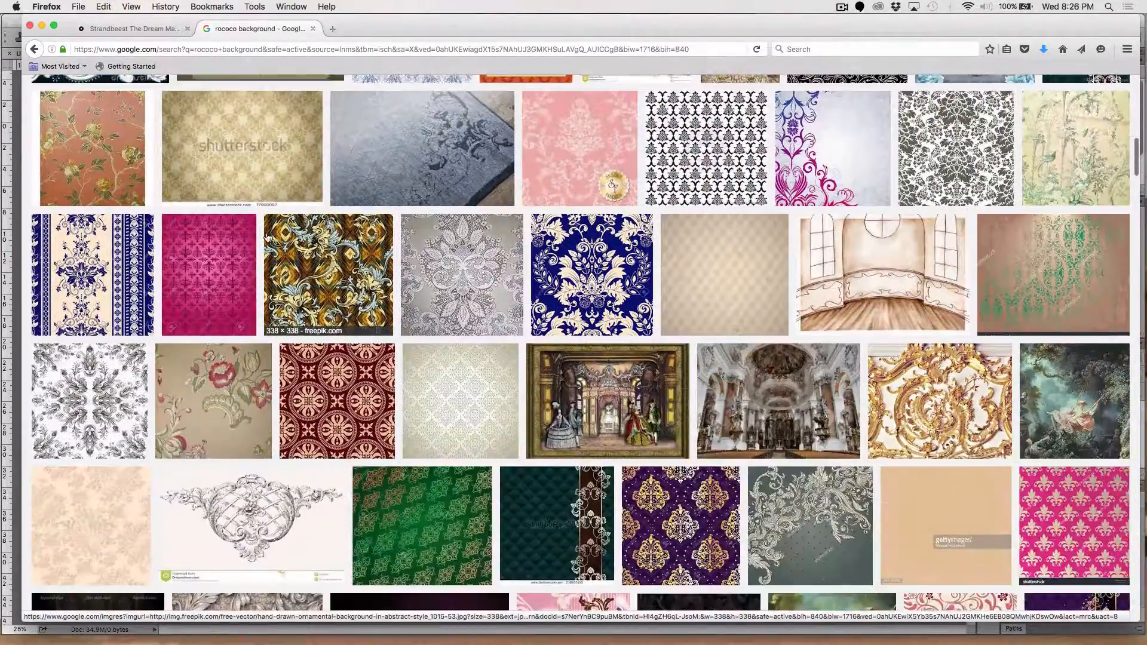
pyautogui.scroll(-5, 267, 238)
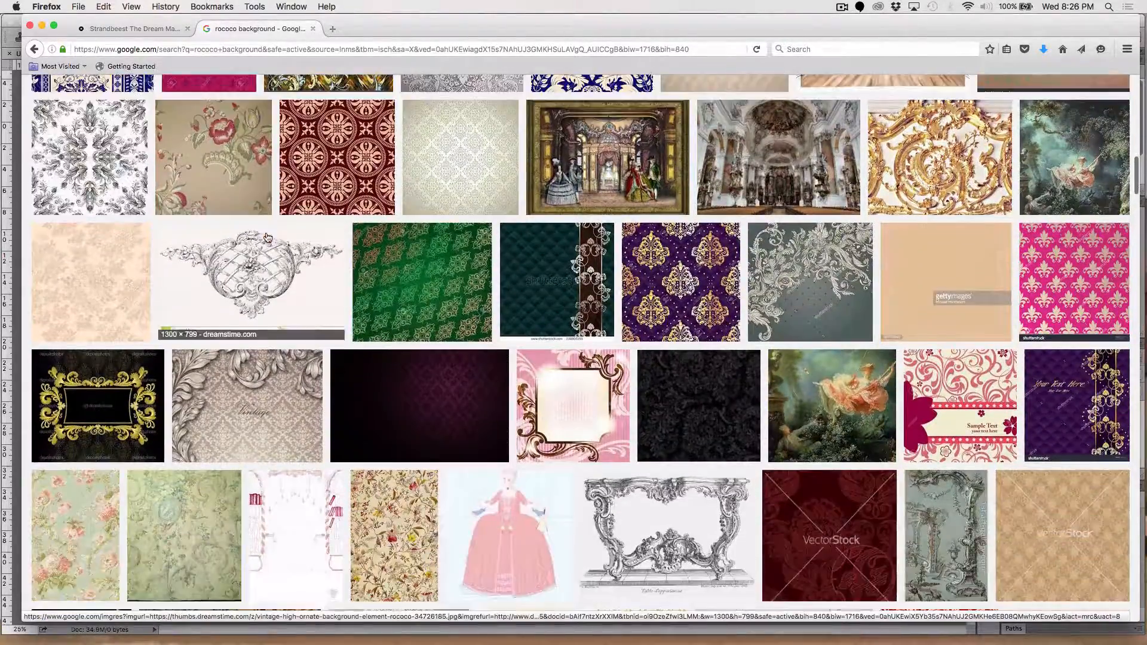
pyautogui.scroll(-8, 268, 238)
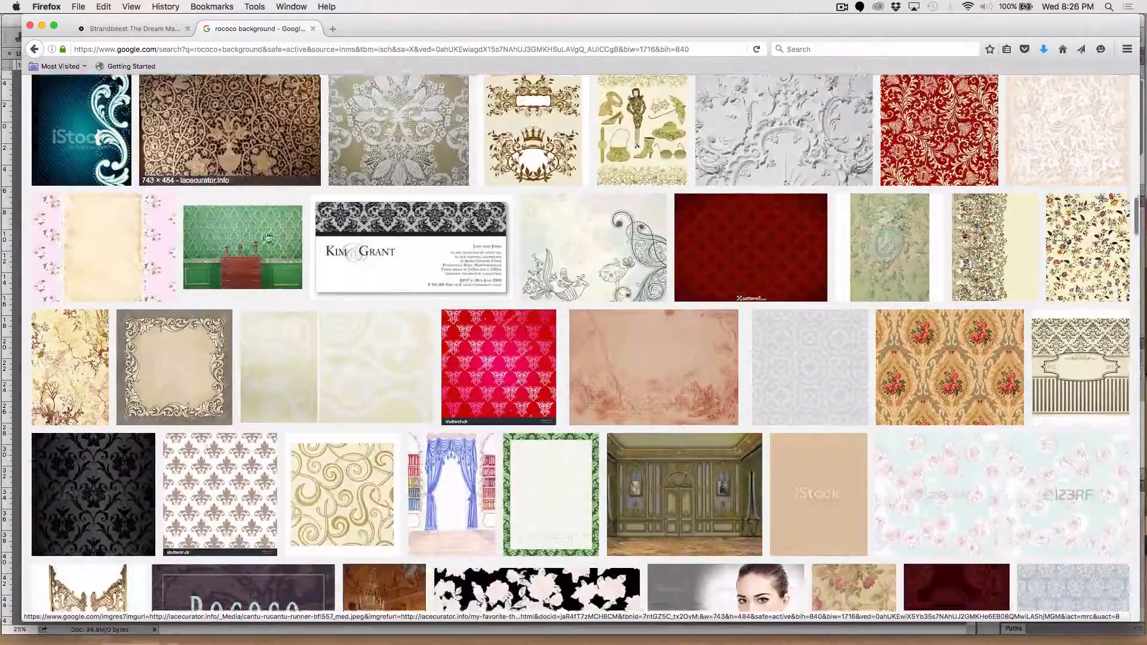
pyautogui.scroll(-10, 268, 238)
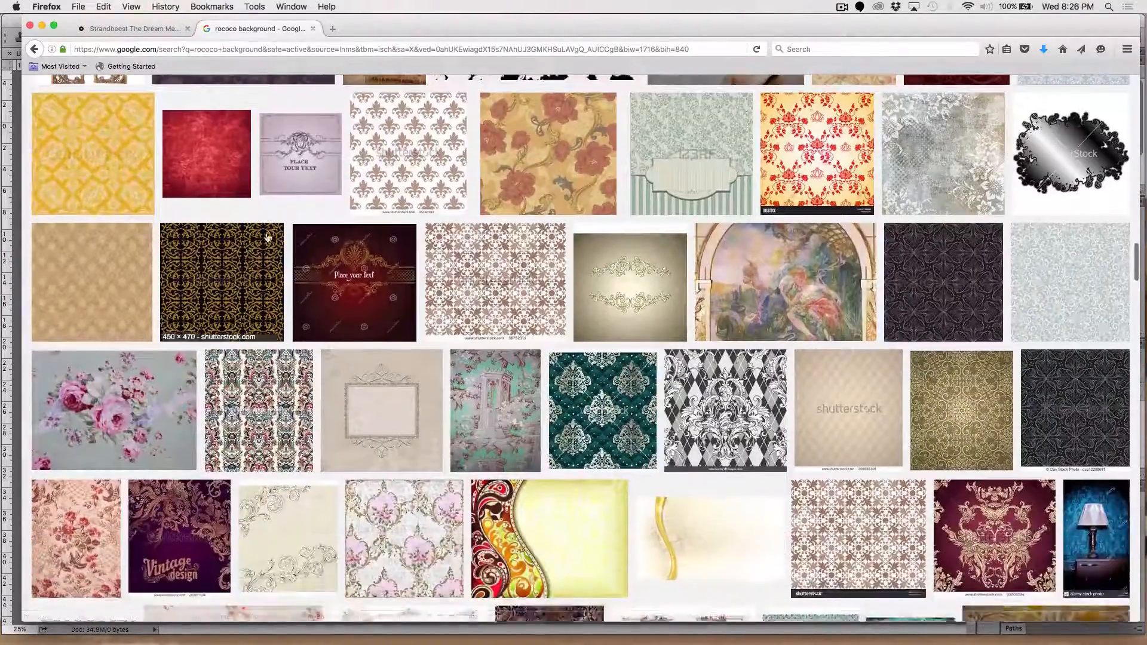
pyautogui.scroll(-6, 267, 238)
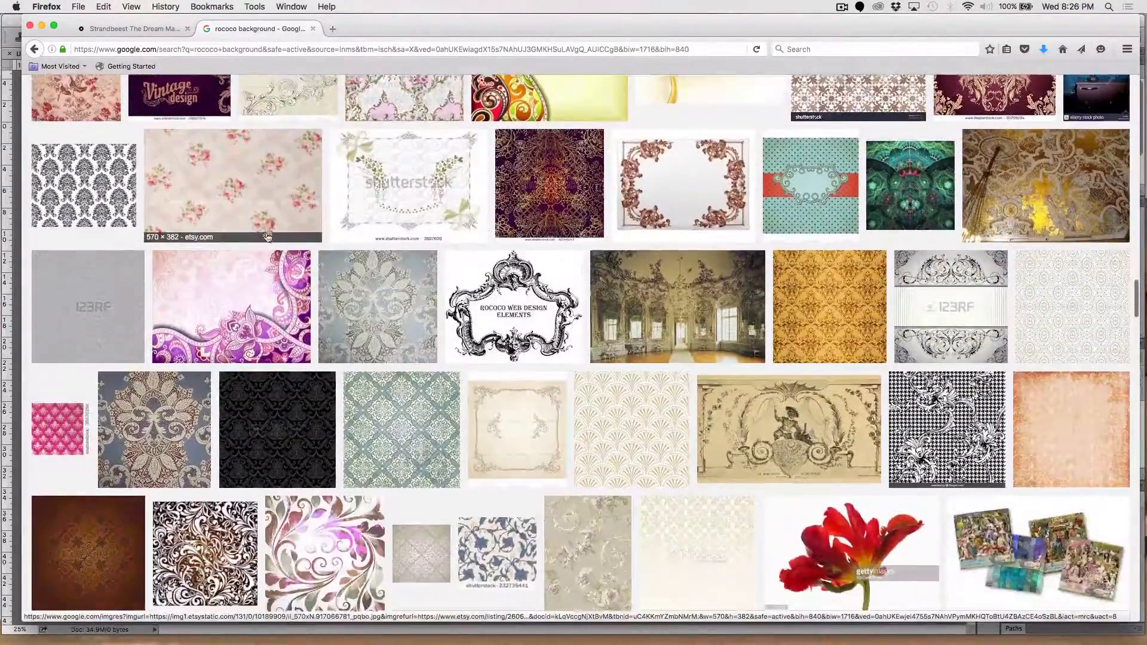
pyautogui.scroll(-1, 268, 238)
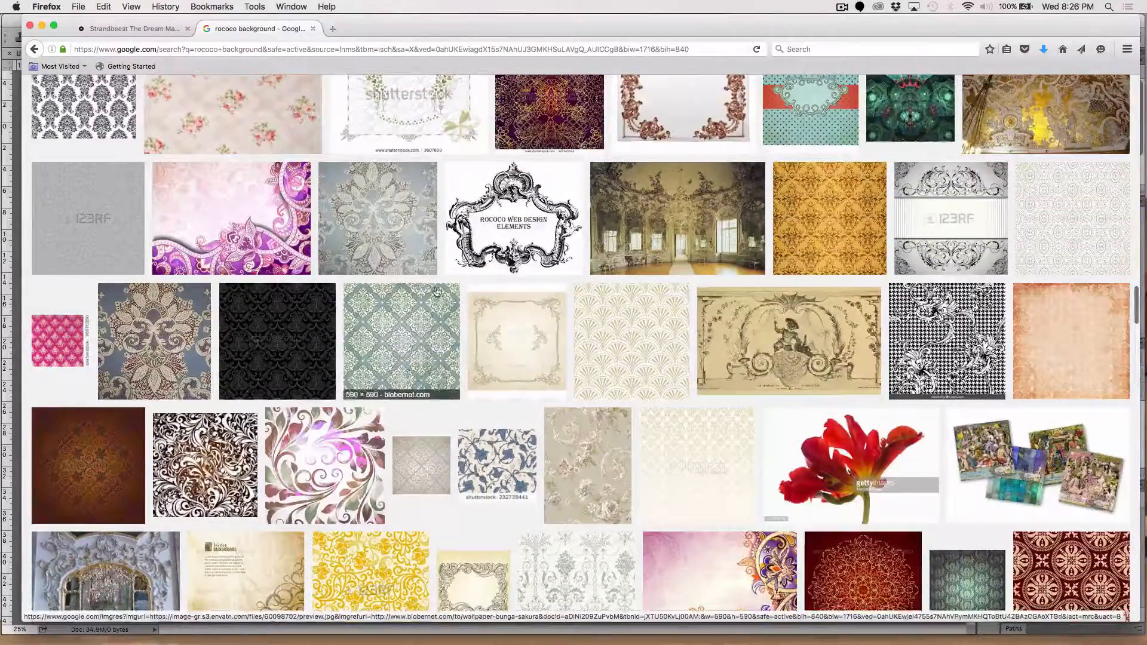
pyautogui.scroll(-2, 437, 292)
pyautogui.scroll(-1, 437, 291)
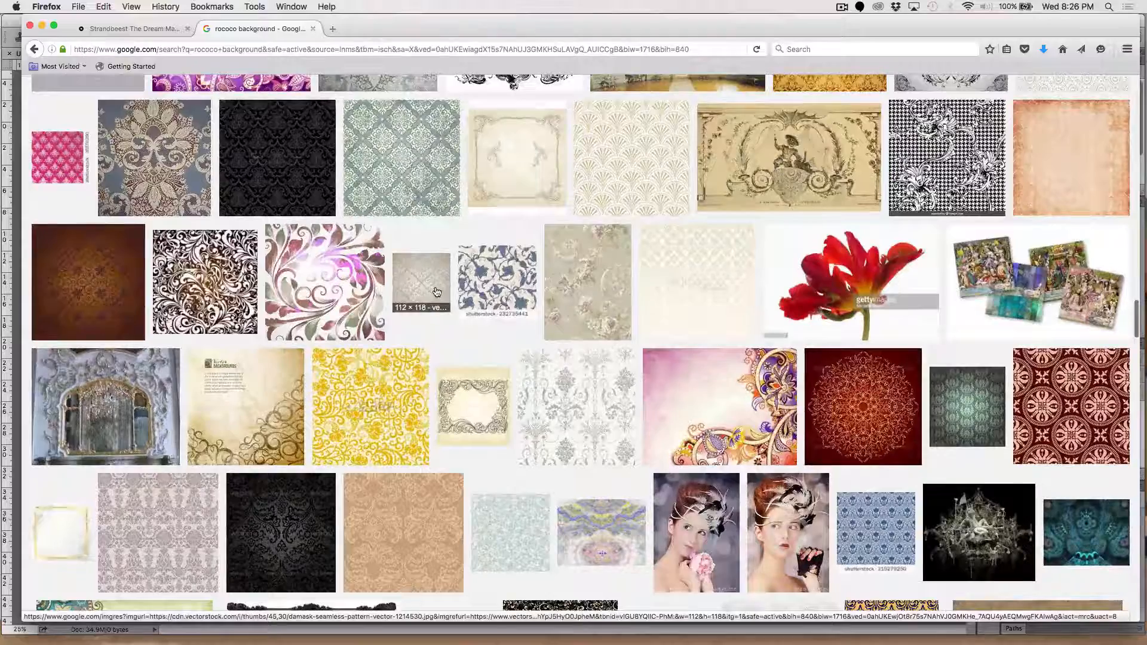
pyautogui.scroll(-1, 436, 291)
# Copy the yellow floral scroll pattern from its enlarged preview and paste it into the blank Photoshop document.
pyautogui.click(383, 311)
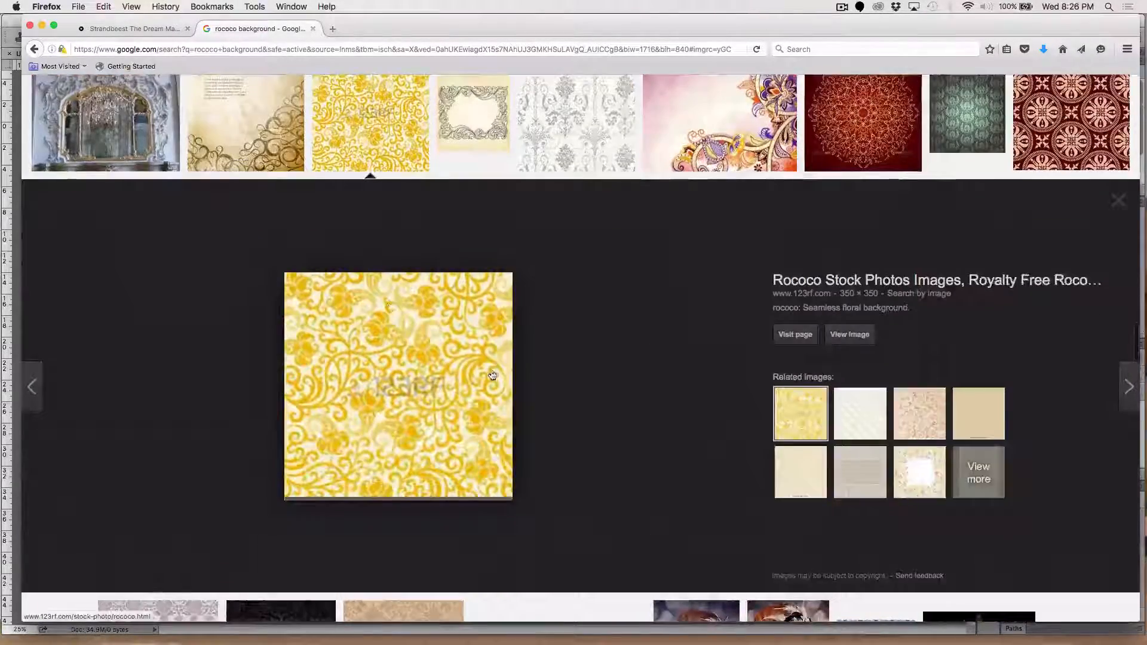
pyautogui.rightClick(442, 355)
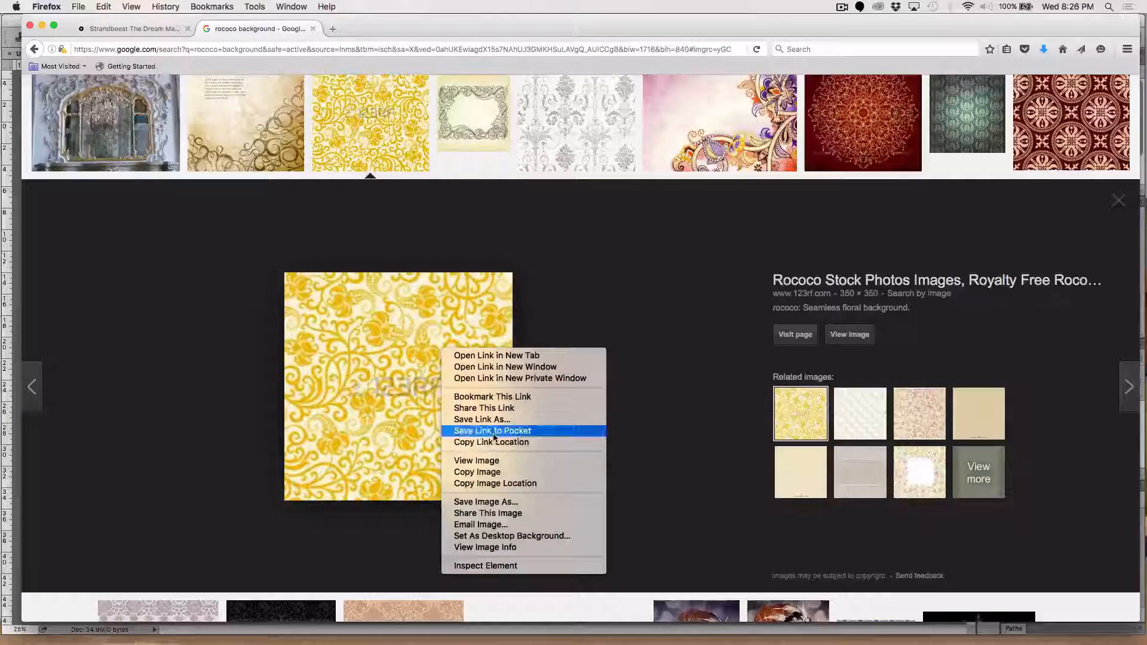
pyautogui.click(488, 472)
pyautogui.press('super+Tab')
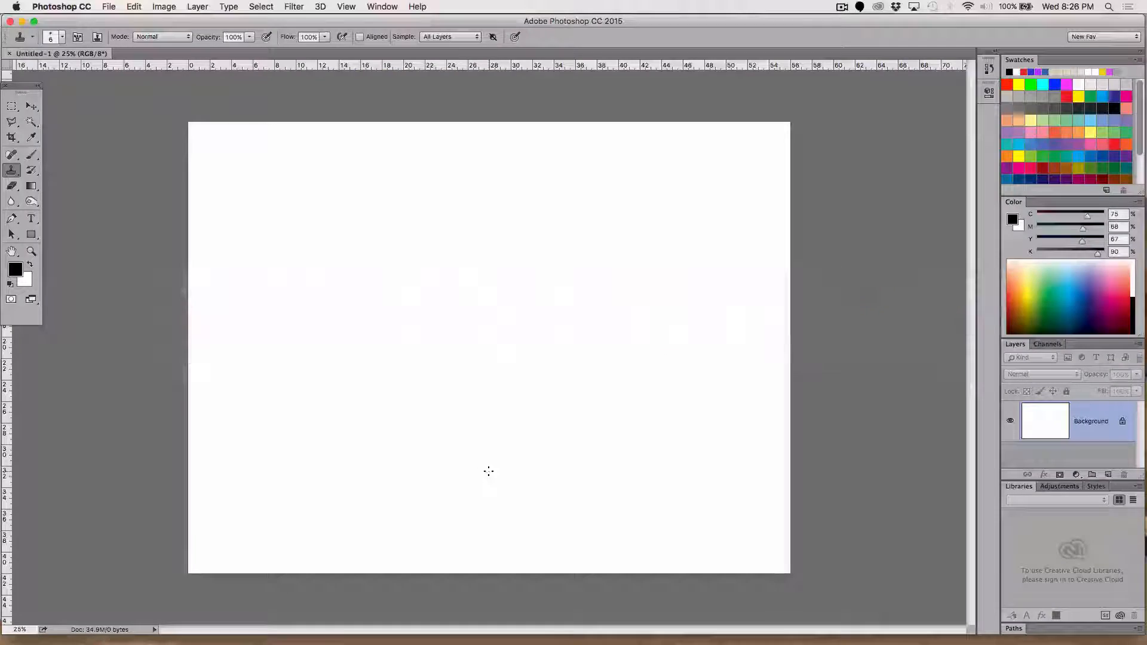
pyautogui.press('super+v')
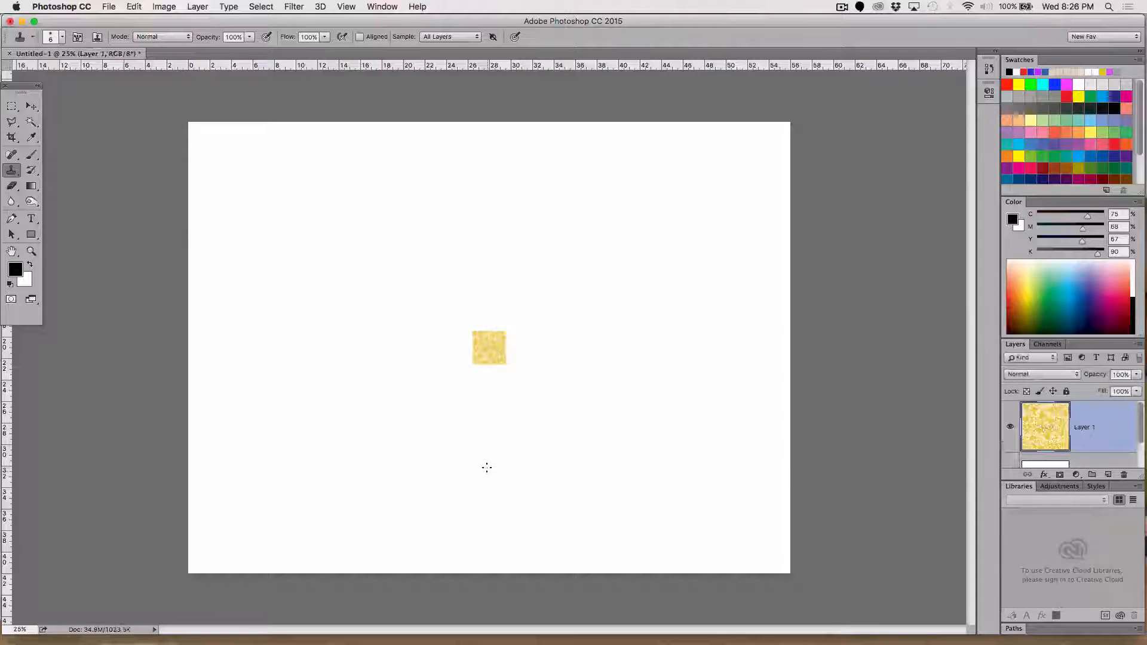
# Scale the pasted pattern up proportionally to a large square filling most of the canvas height, and return to the Clone Stamp tool.
pyautogui.press('super+t')
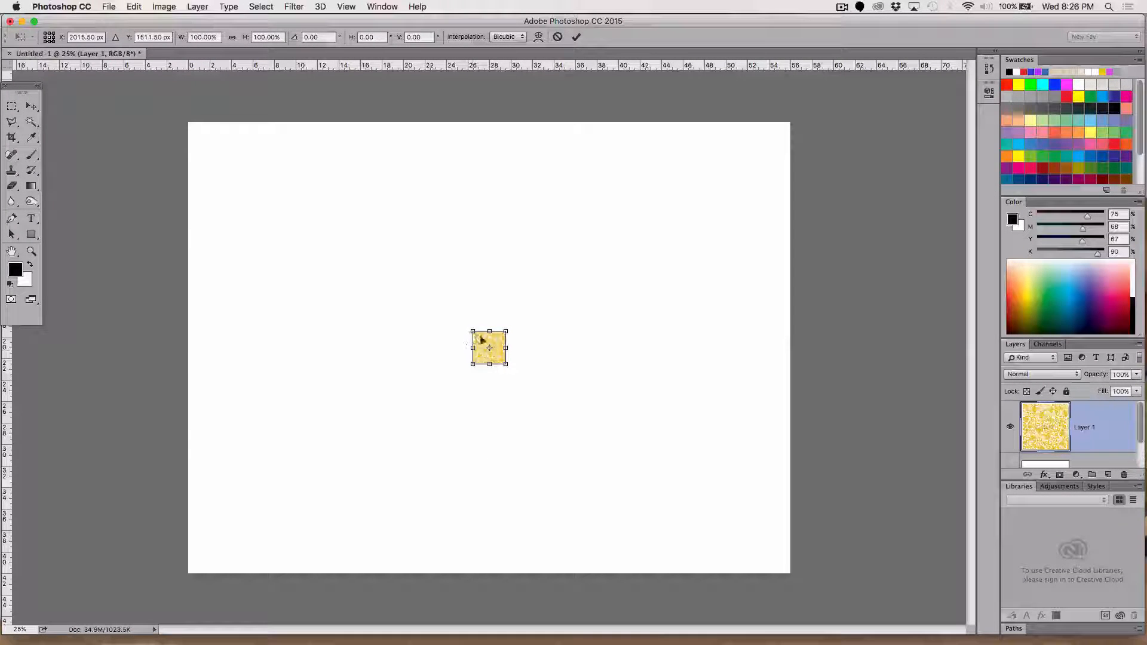
pyautogui.moveTo(469, 329); pyautogui.dragTo(239, 217)
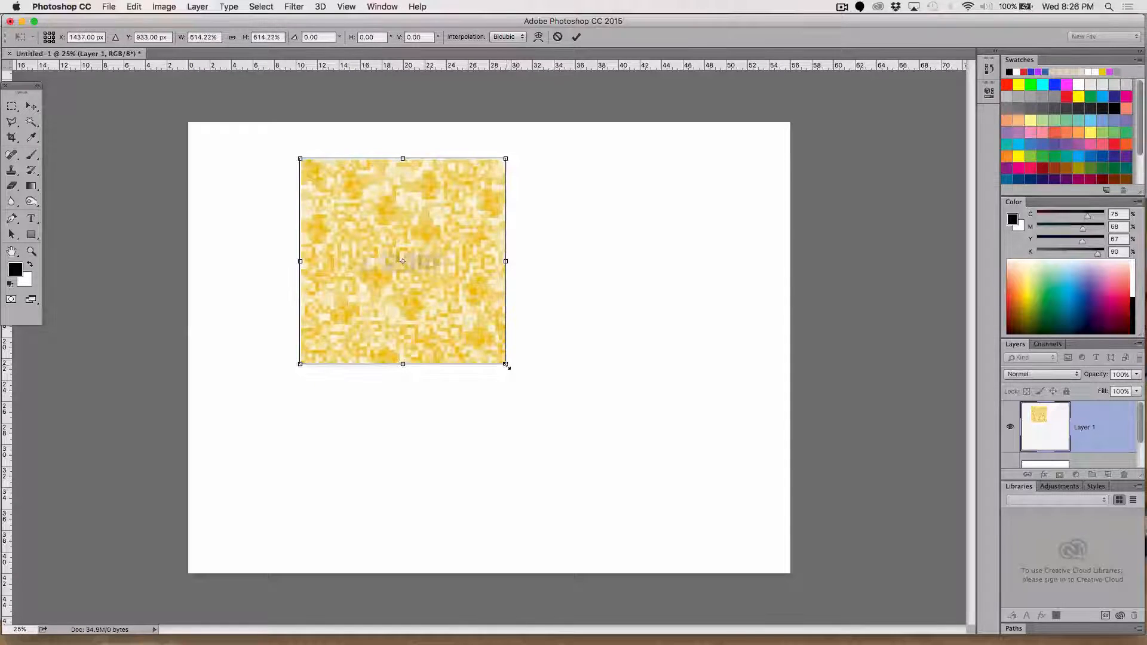
pyautogui.moveTo(506, 365); pyautogui.dragTo(676, 534)
pyautogui.press('Return')
pyautogui.press('s')
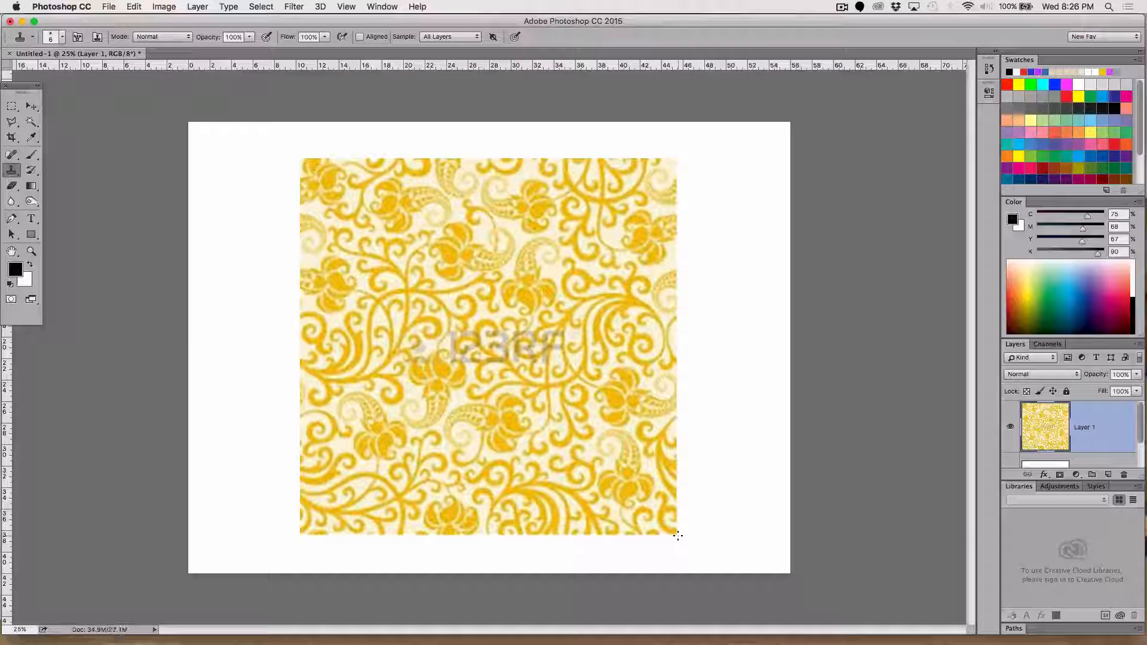
# Mute the pattern's yellow with a Hue/Saturation adjustment, setting Saturation to -69.
pyautogui.press('super+u')
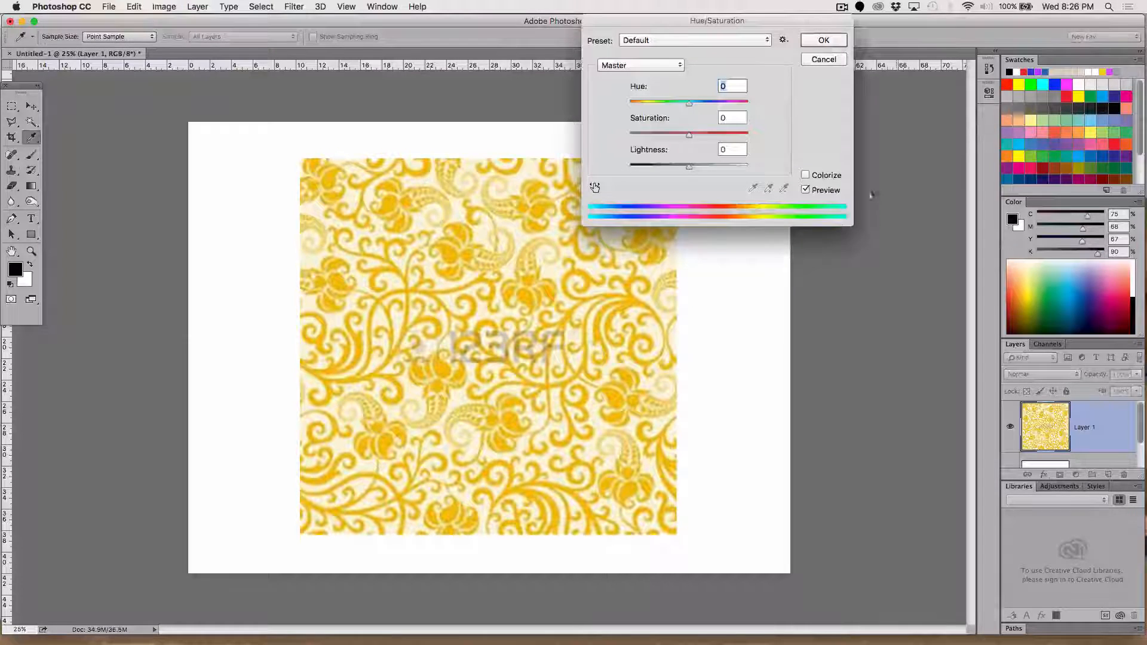
pyautogui.moveTo(689, 135); pyautogui.dragTo(647, 137)
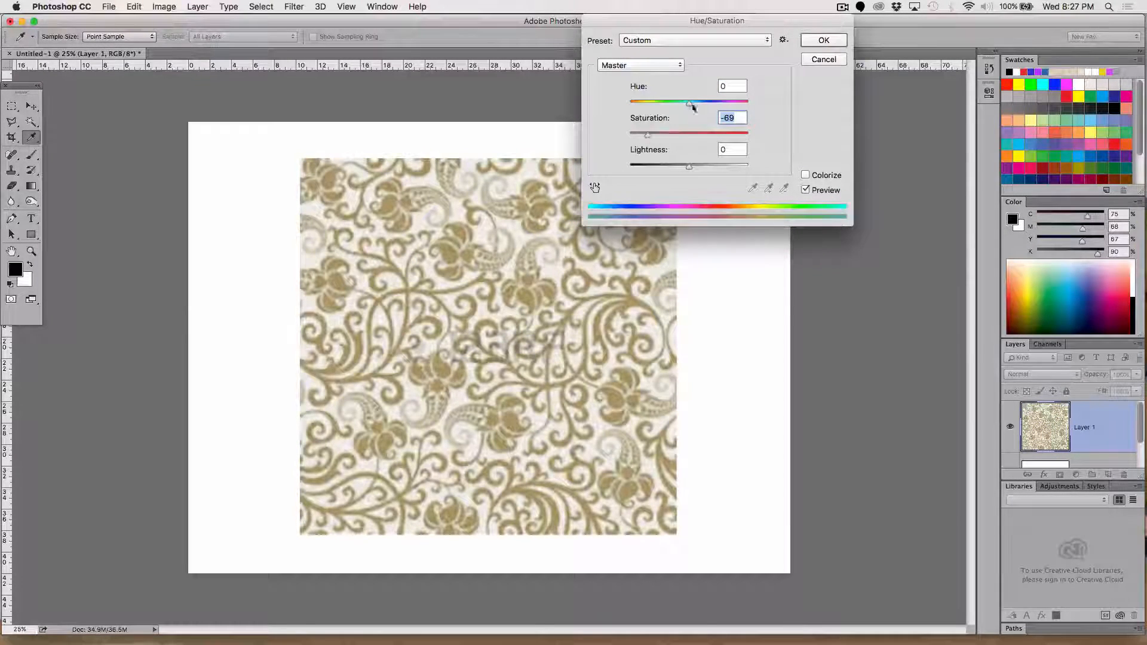
pyautogui.click(823, 40)
pyautogui.press('s')
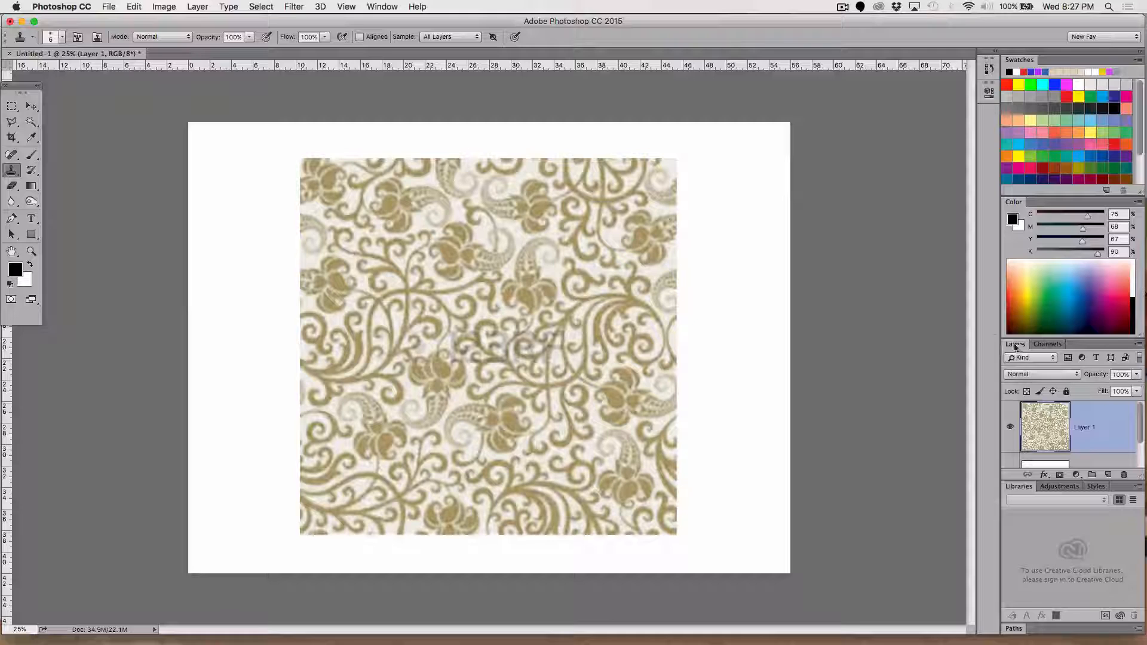
# Float the Layers panel beside the canvas, lengthen it to show all layers, and add a new empty layer above the pattern.
pyautogui.moveTo(1015, 345); pyautogui.dragTo(825, 135)
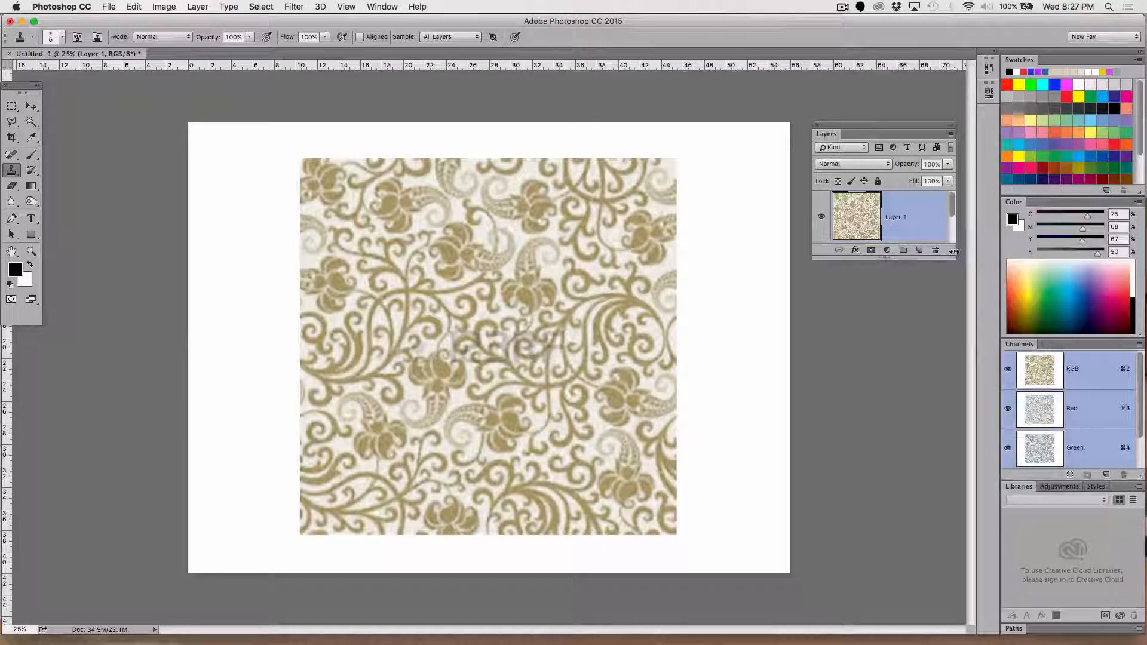
pyautogui.moveTo(954, 251); pyautogui.dragTo(960, 575)
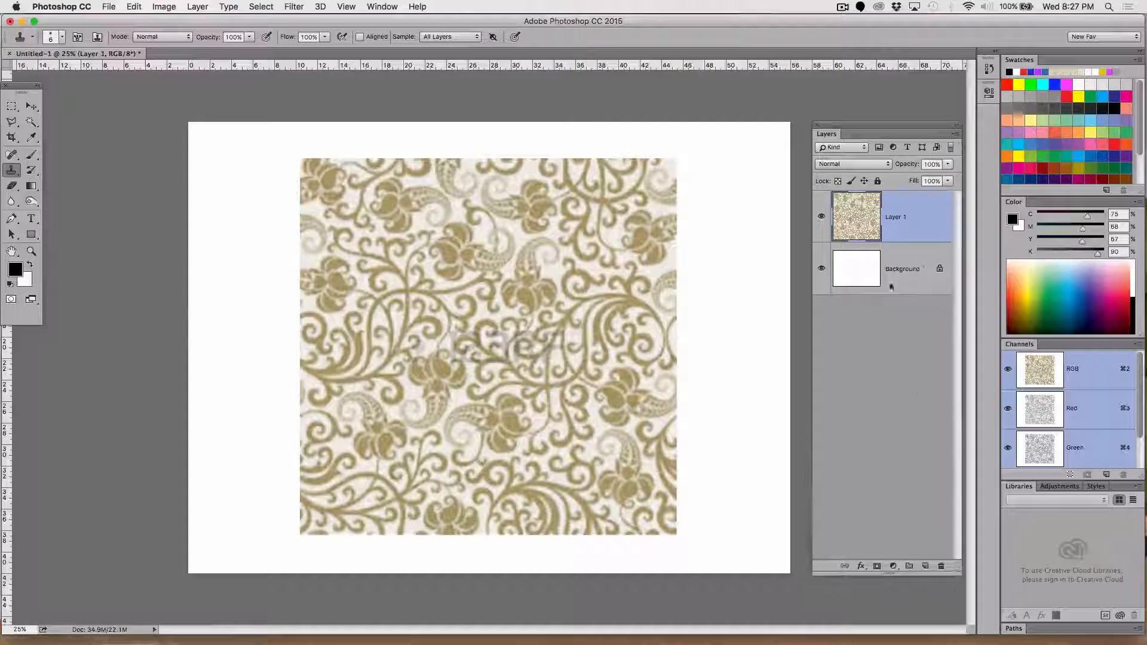
pyautogui.click(925, 566)
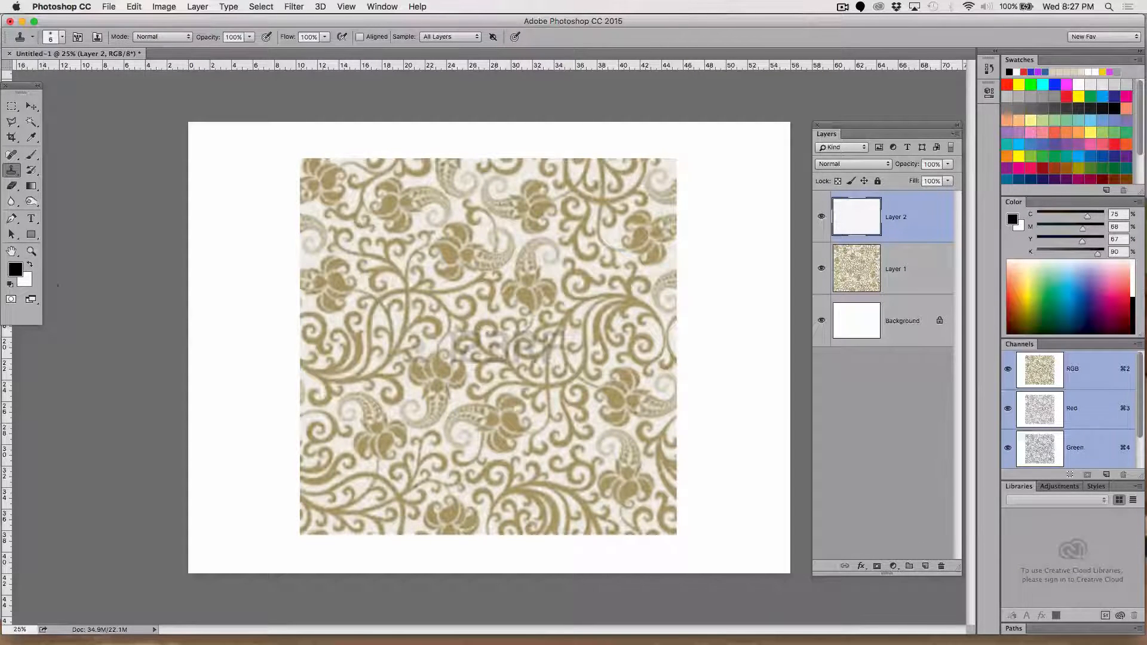
# Draw a tall oval selection over the middle of the pattern with the Elliptical Marquee tool.
pyautogui.click(11, 107)
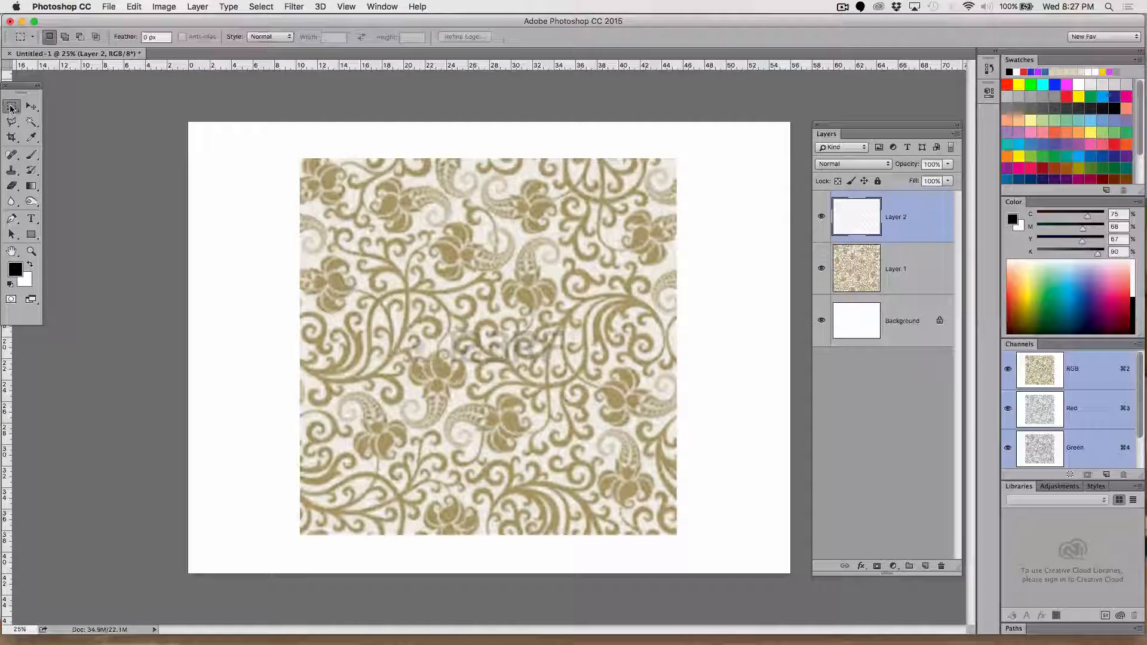
pyautogui.click(10, 107)
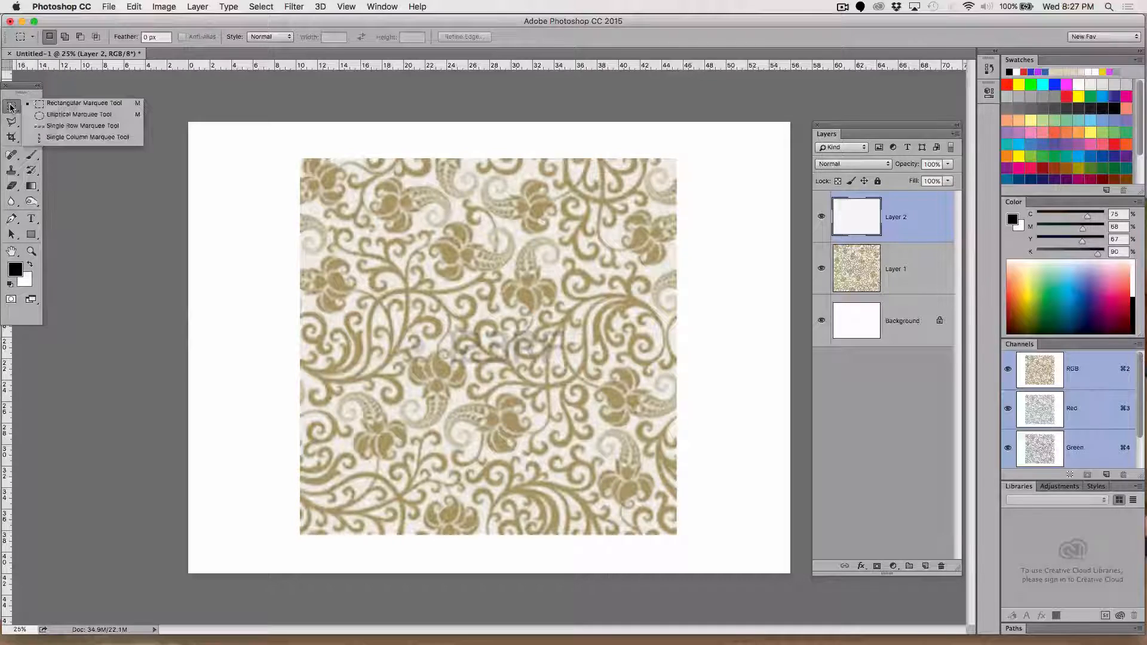
pyautogui.click(57, 116)
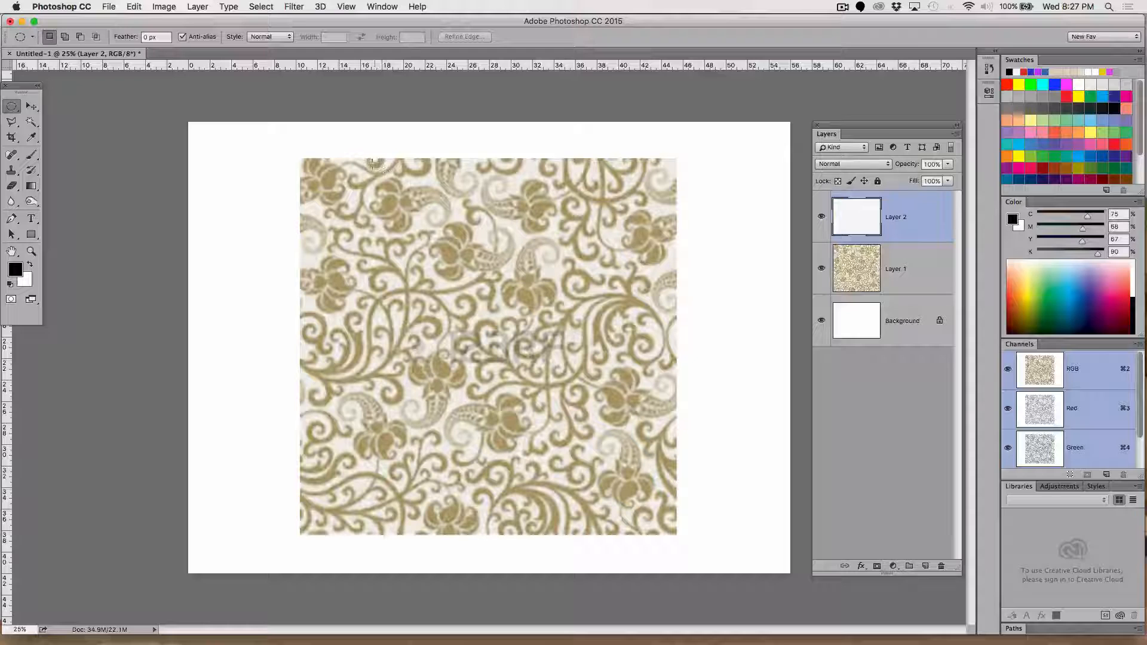
pyautogui.moveTo(367, 166); pyautogui.dragTo(632, 537)
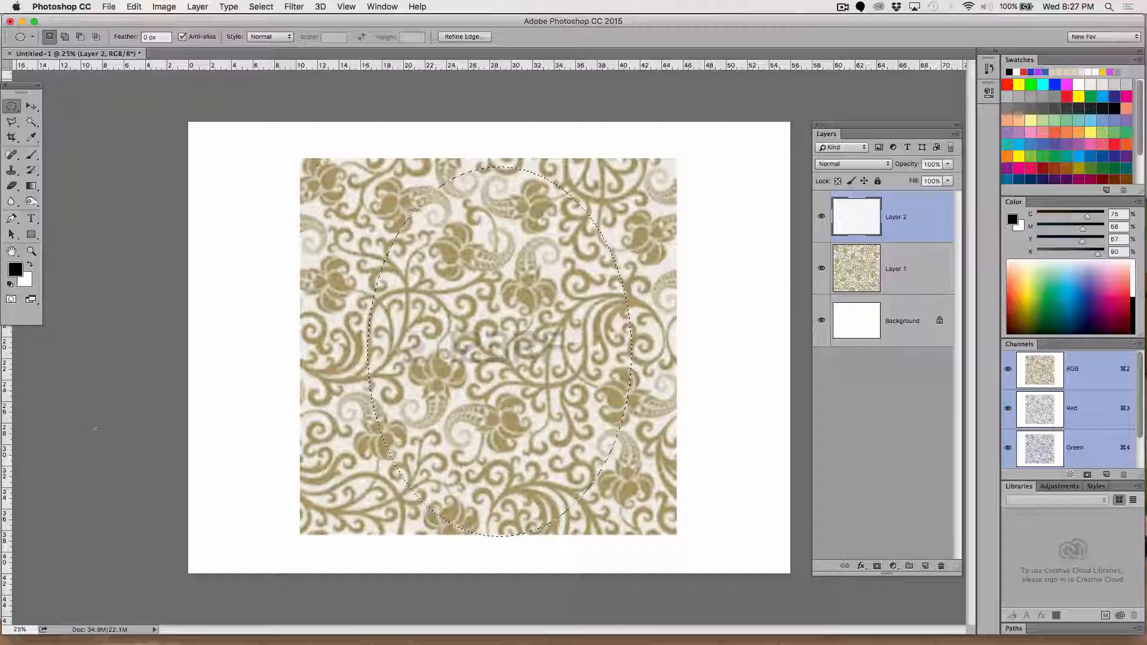
# Set the foreground colour to grey 787878, fill the oval selection with it on the new layer, and deselect.
pyautogui.click(12, 276)
pyautogui.moveTo(306, 209); pyautogui.dragTo(353, 182)
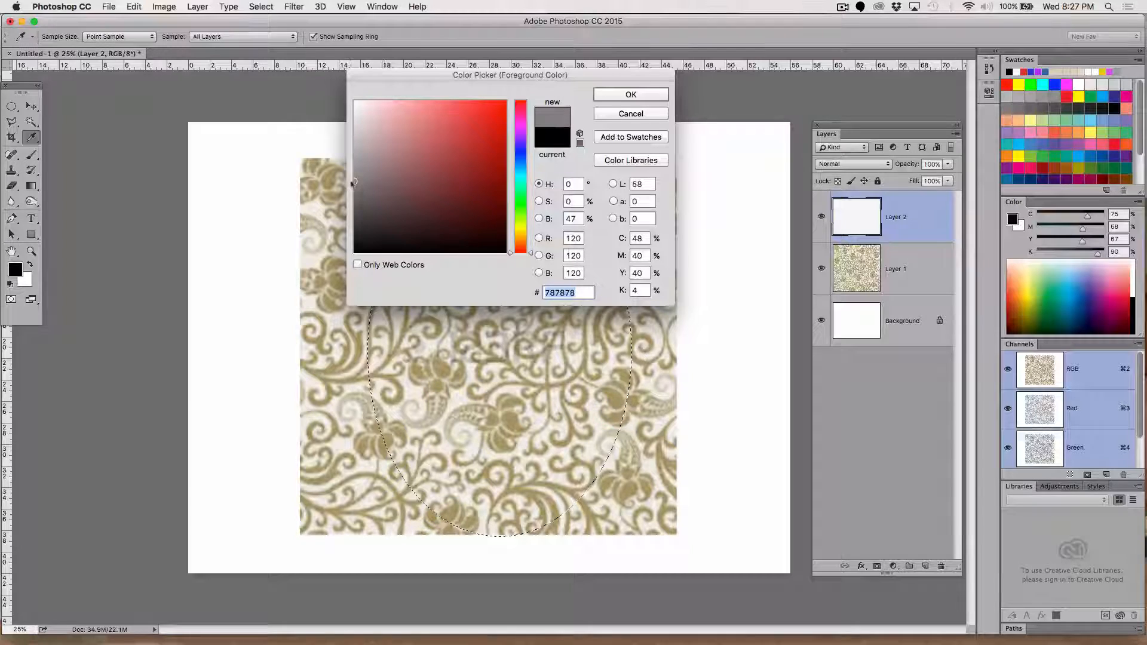
pyautogui.click(632, 95)
pyautogui.hotkey('alt', 'BackSpace')
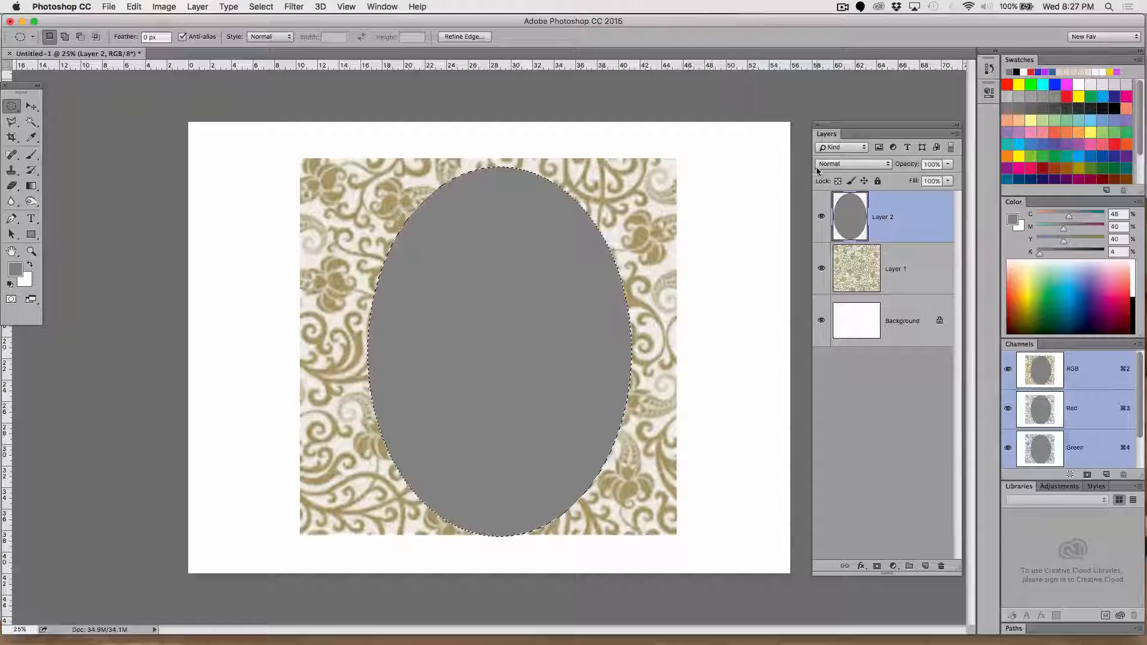
pyautogui.press('super+d')
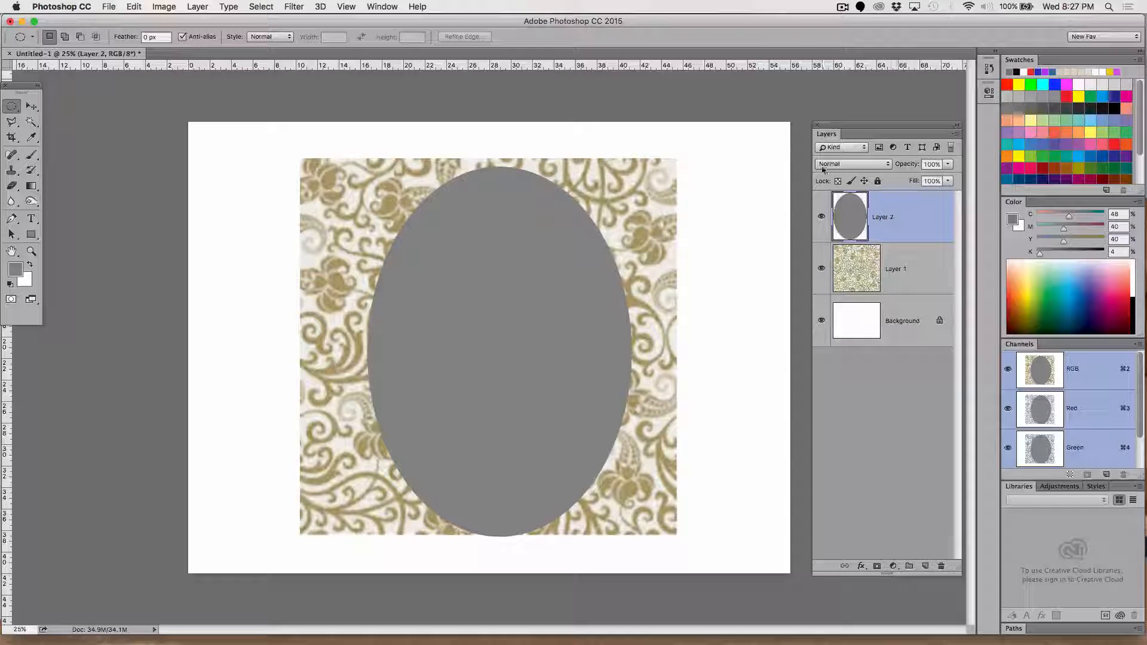
# Try the Overlay and Soft Light blend modes on the grey oval layer, and settle on Multiply.
pyautogui.click(828, 164)
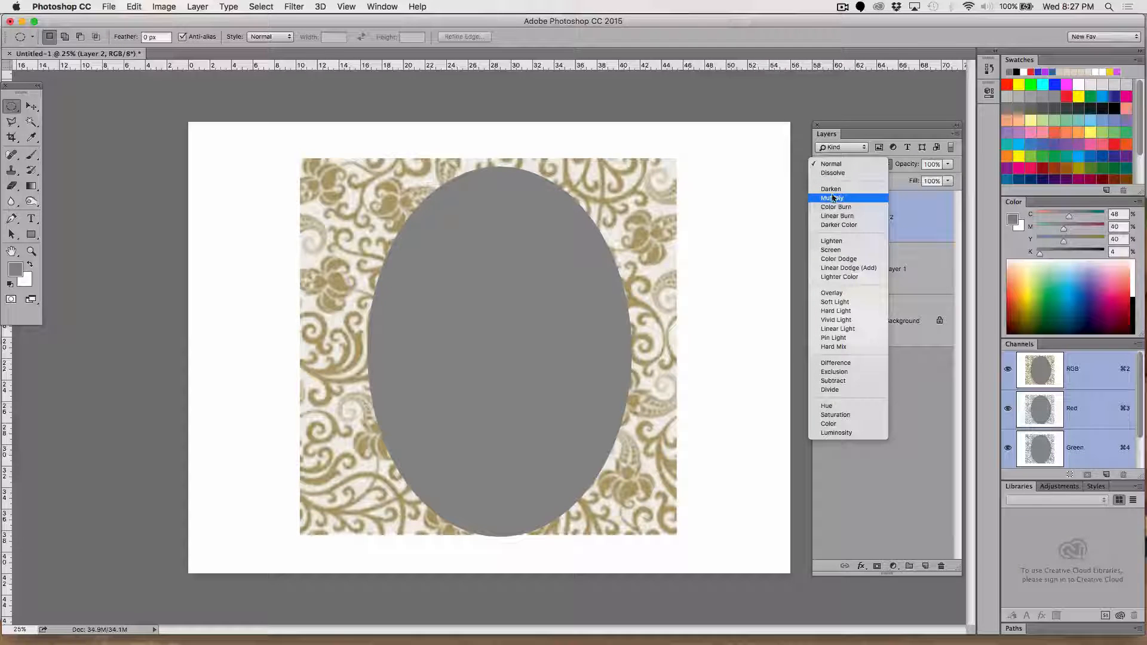
pyautogui.click(841, 294)
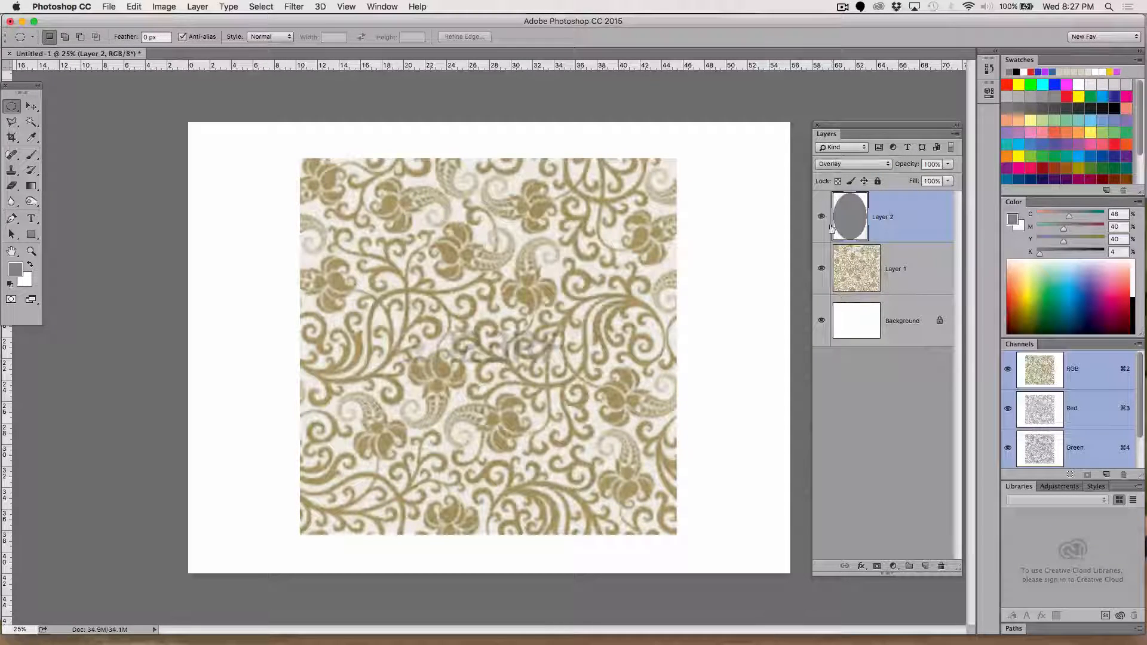
pyautogui.click(824, 165)
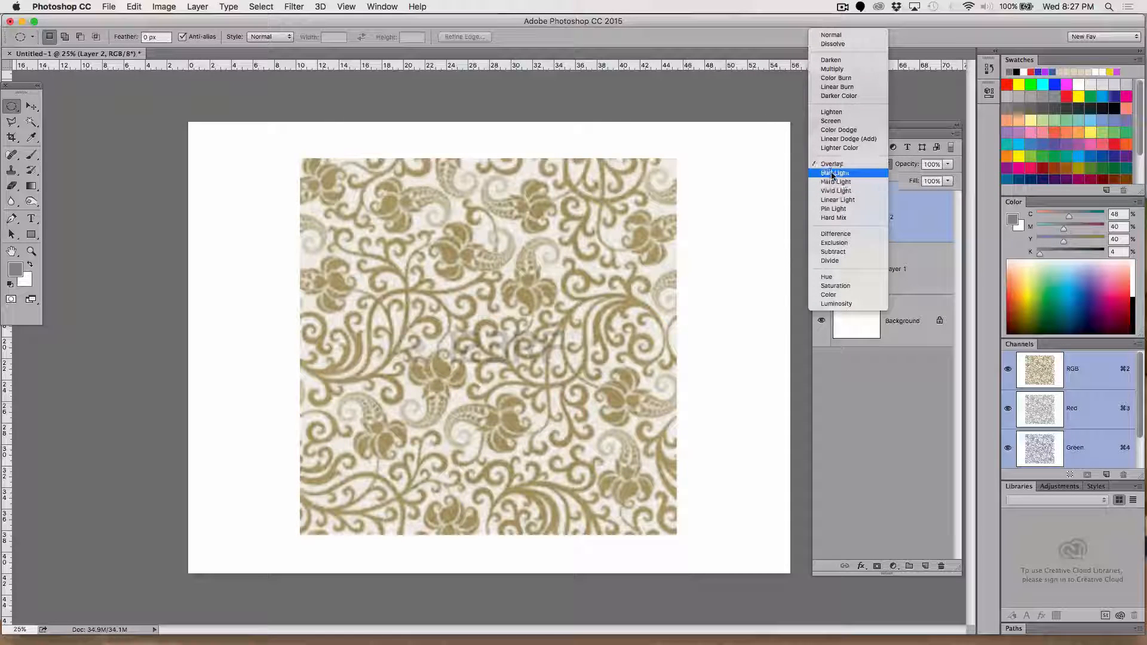
pyautogui.click(833, 173)
pyautogui.click(824, 165)
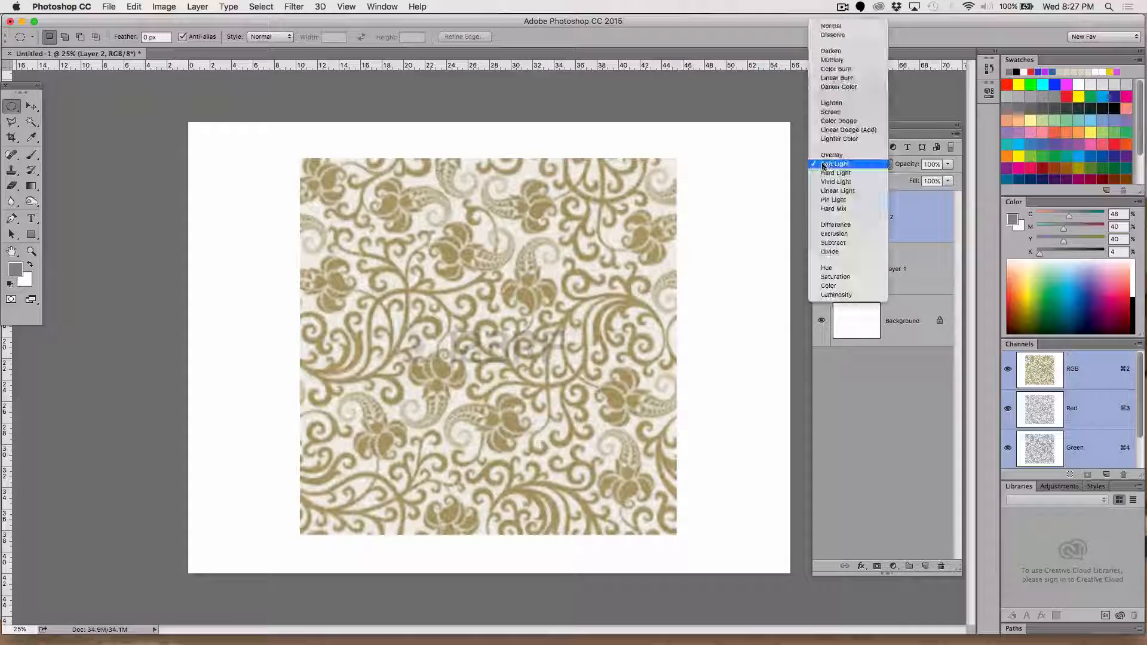
pyautogui.click(828, 64)
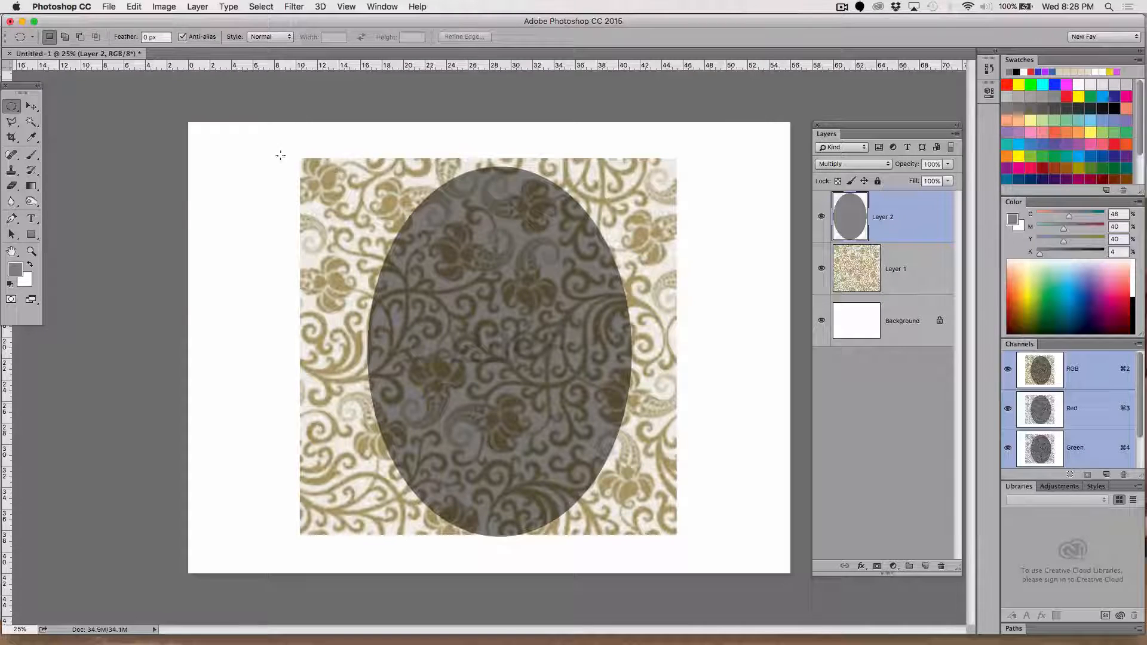
# Choose the Eraser tool and set its brush size to 1400 px and its opacity to 33%.
pyautogui.click(12, 185)
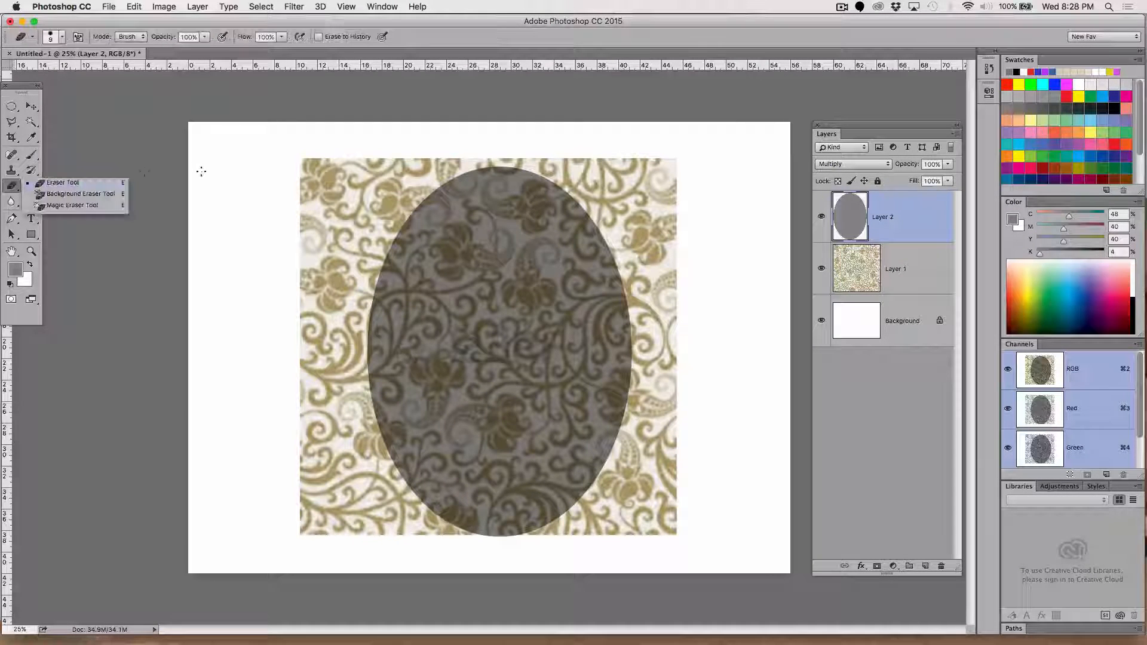
pyautogui.click(65, 183)
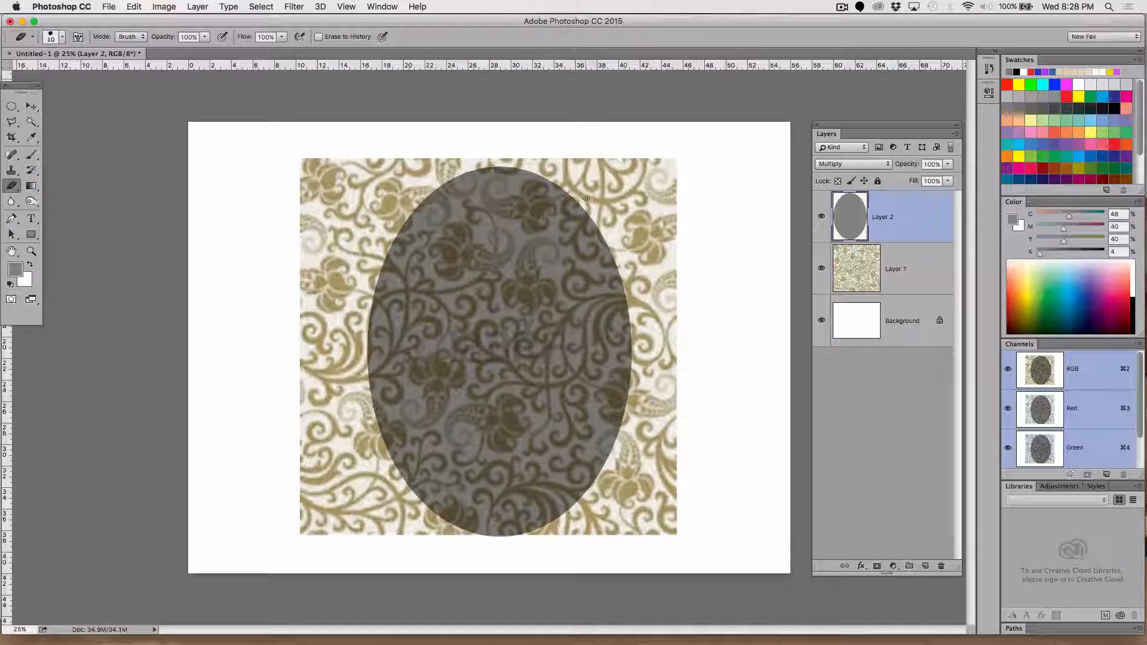
pyautogui.press(']')
pyautogui.press(']')
pyautogui.press(']')
pyautogui.press(']')
pyautogui.press(']')
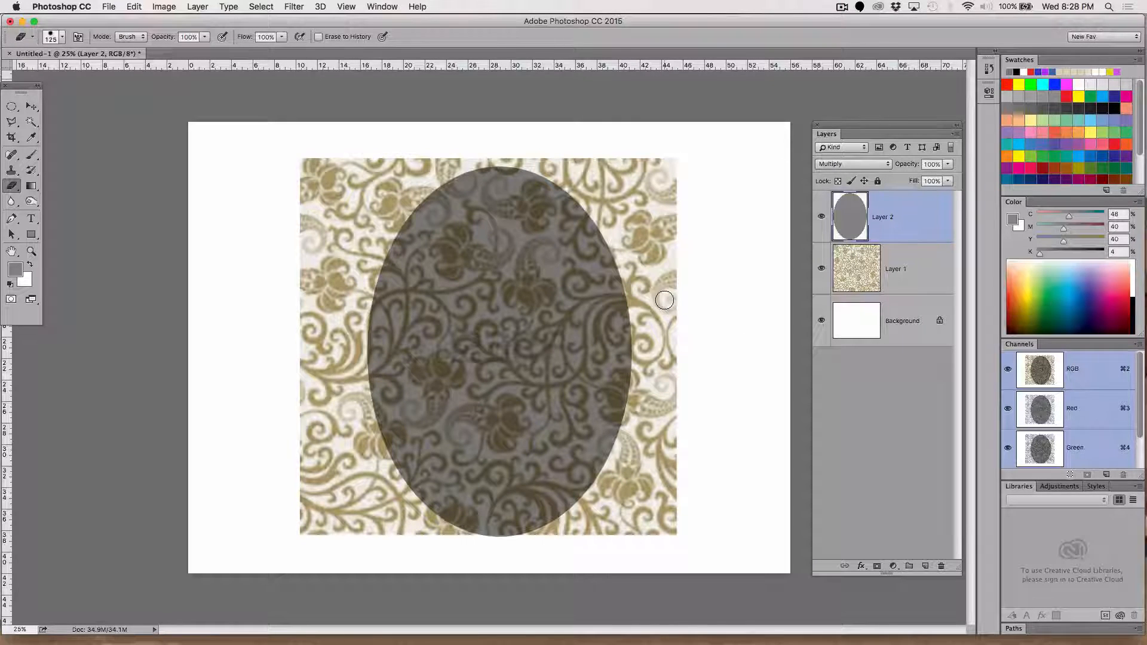
pyautogui.press(']')
pyautogui.press(']')
pyautogui.press(']')
pyautogui.press(']')
pyautogui.press(']')
pyautogui.press(']')
pyautogui.press(']')
pyautogui.press(']')
pyautogui.press(']')
pyautogui.press(']')
pyautogui.press(']')
pyautogui.press(']')
pyautogui.press(']')
pyautogui.press(']')
pyautogui.press(']')
pyautogui.press(']')
pyautogui.press(']')
pyautogui.press(']')
pyautogui.press(']')
pyautogui.press(']')
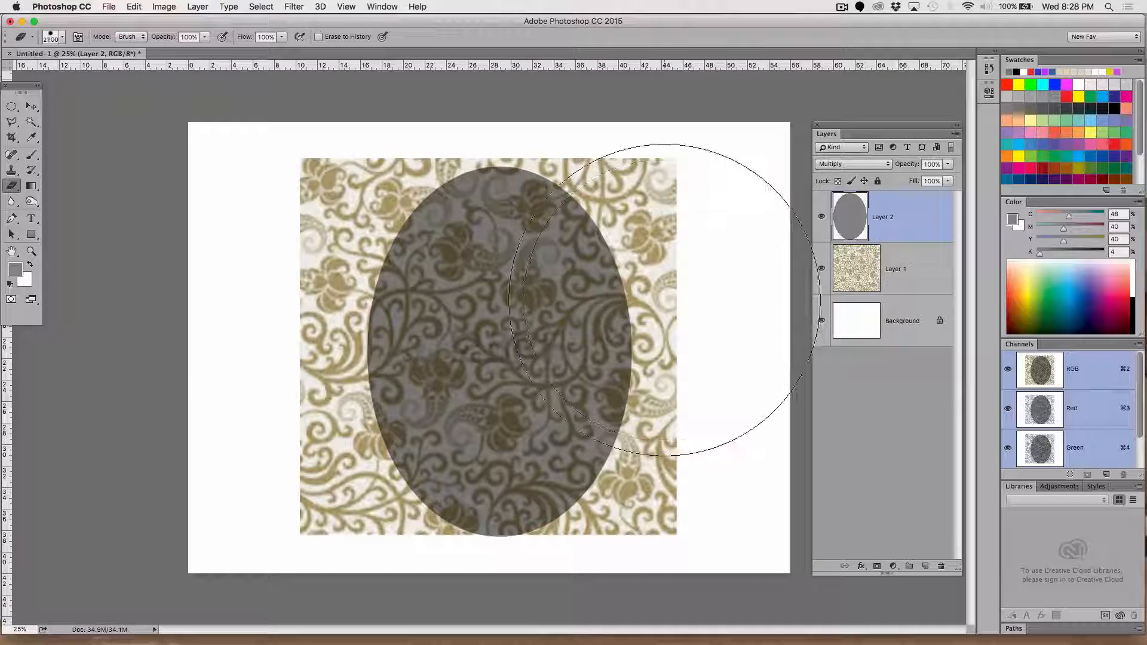
pyautogui.press('[')
pyautogui.press('[')
pyautogui.press('[')
pyautogui.press('[')
pyautogui.press('[')
pyautogui.press('[')
pyautogui.press('[')
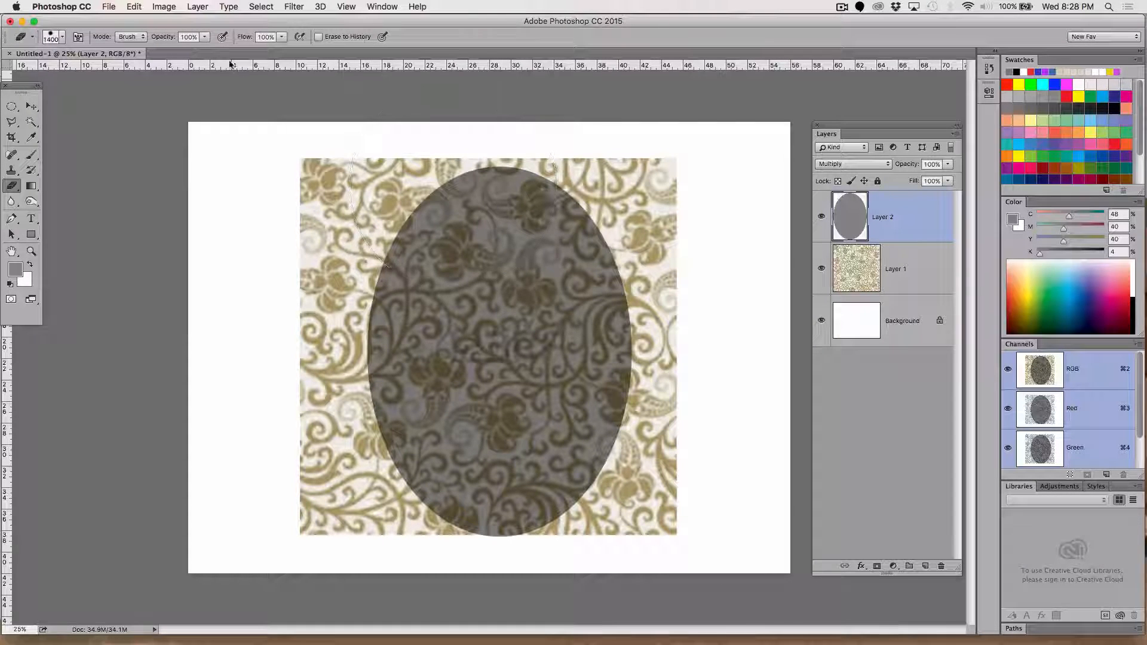
pyautogui.click(205, 37)
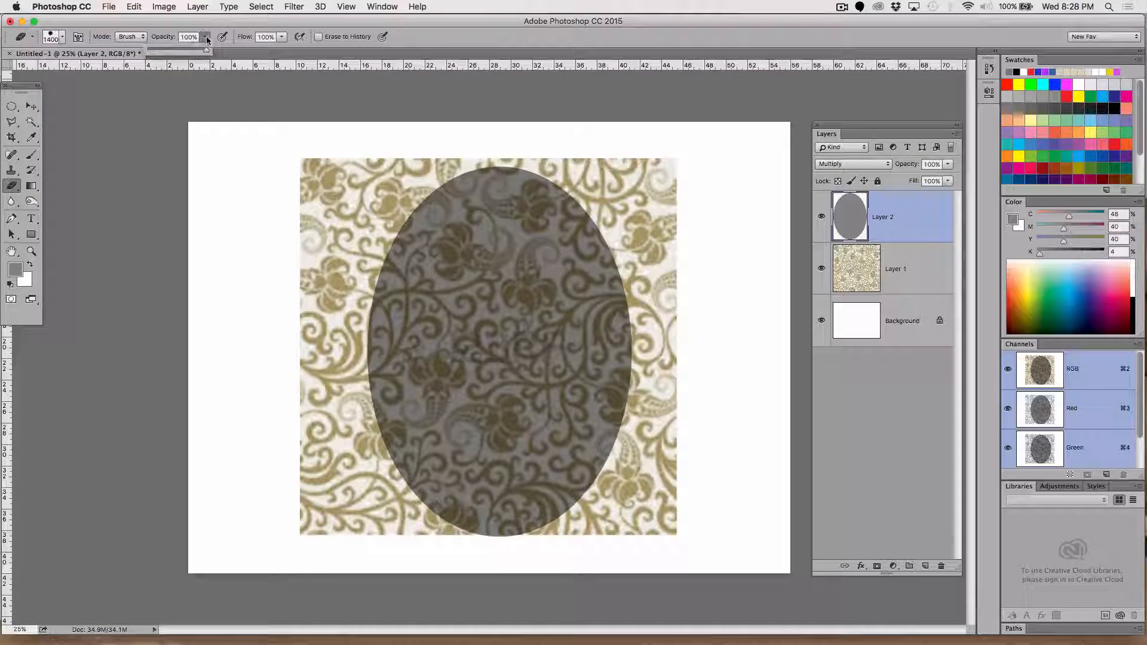
pyautogui.click(170, 52)
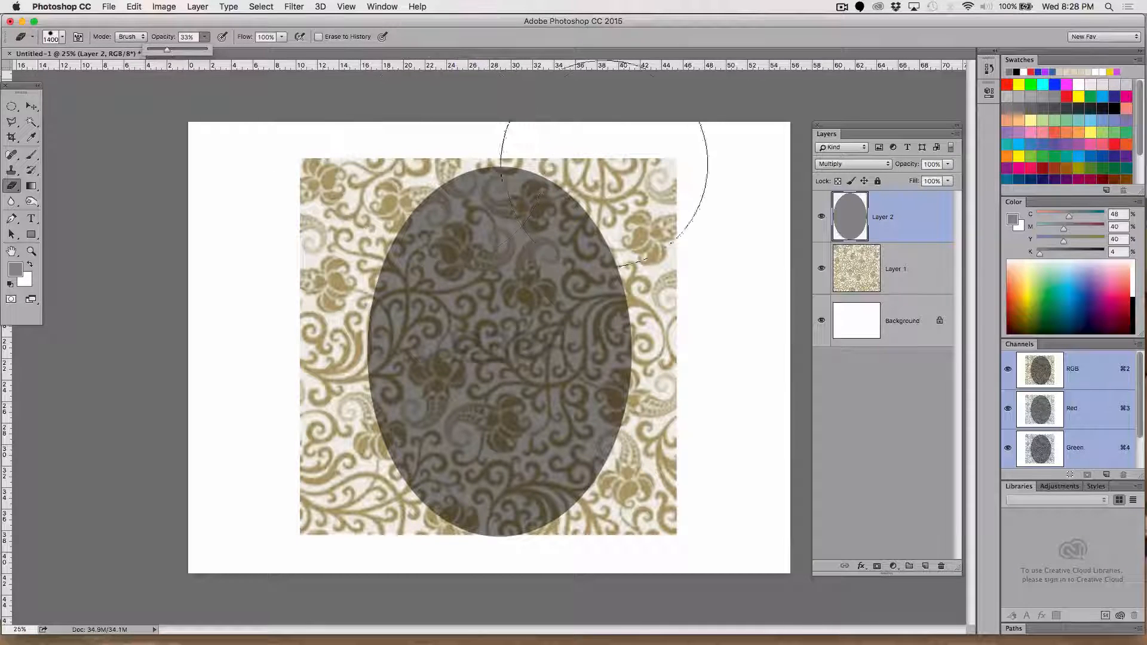
# Undo a trial eraser stroke across the oval's upper part, and set the eraser brush hardness to 0%.
pyautogui.moveTo(601, 120)
pyautogui.mouseDown()
pyautogui.moveTo(520, 219)
pyautogui.moveTo(382, 154)
pyautogui.mouseUp()
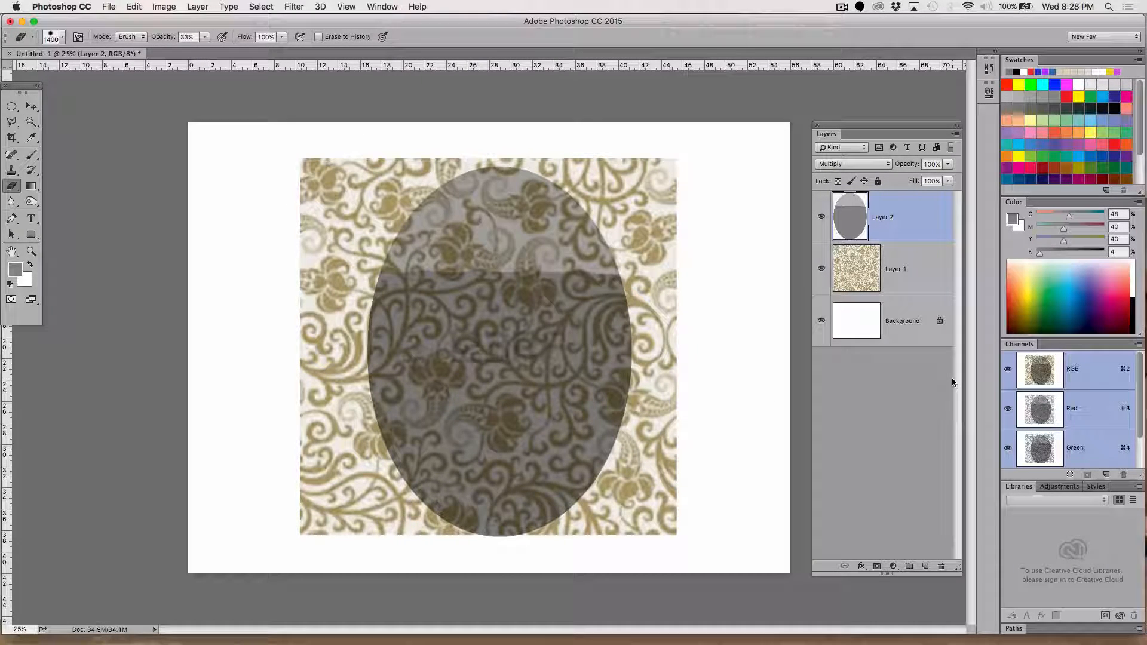
pyautogui.press('super+z')
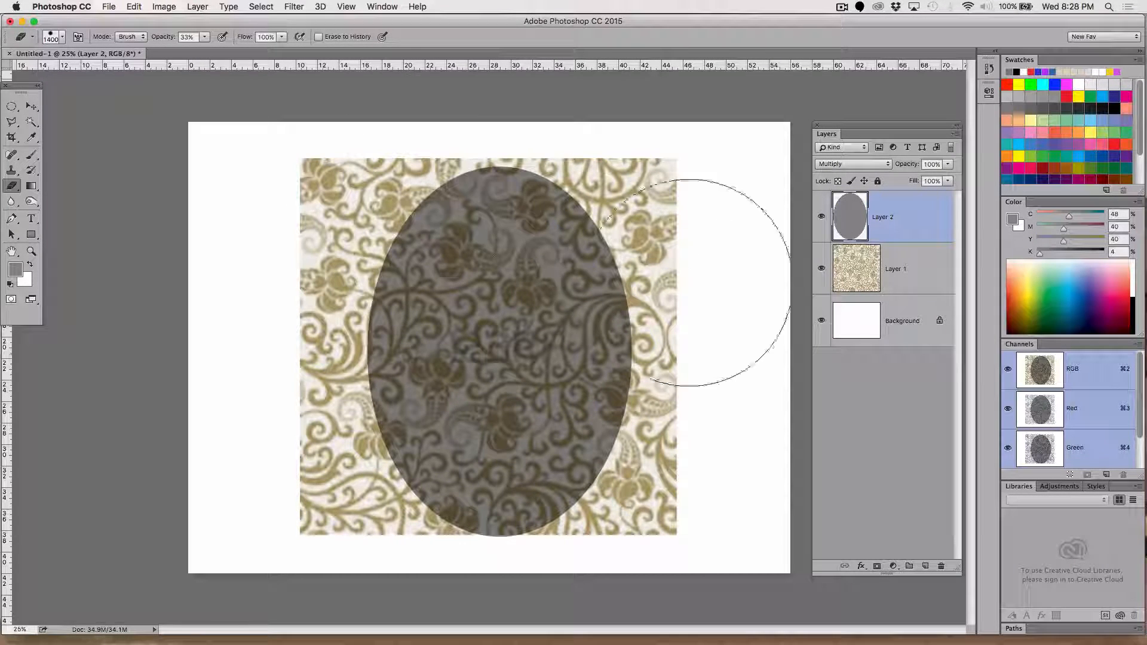
pyautogui.click(61, 38)
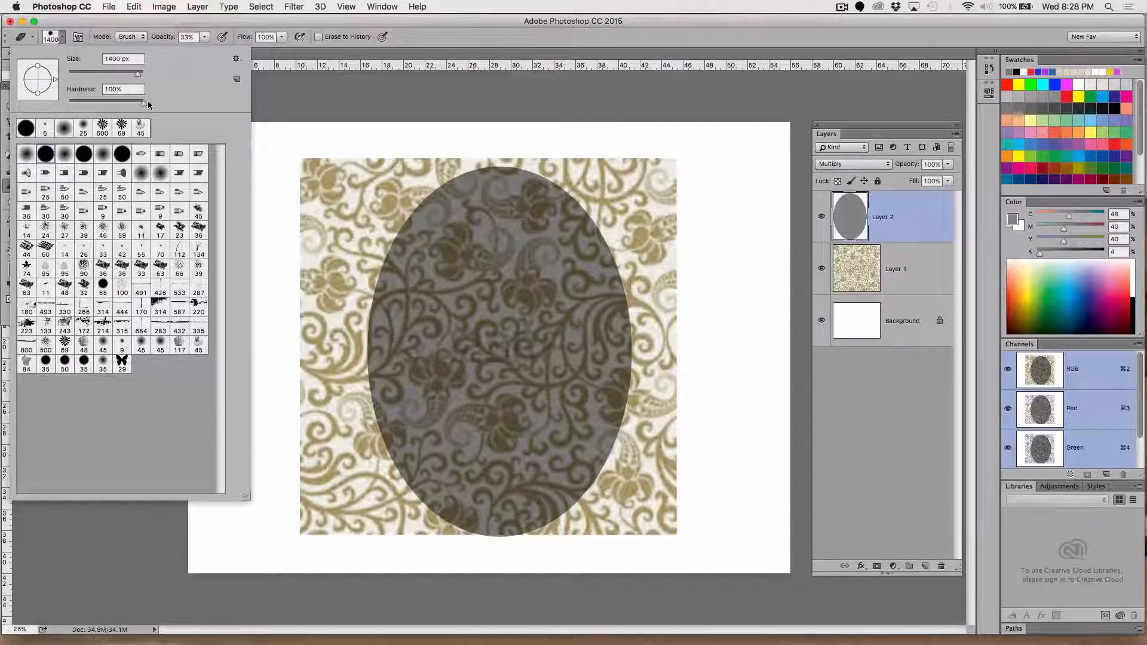
pyautogui.moveTo(143, 103); pyautogui.dragTo(67, 104)
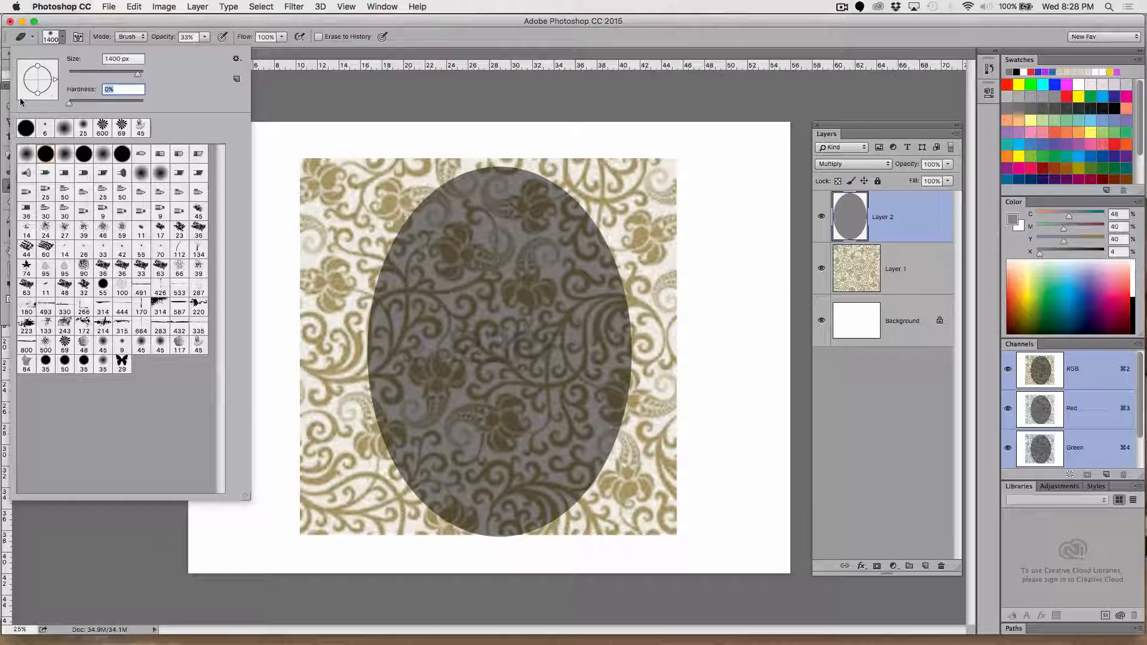
pyautogui.click(510, 85)
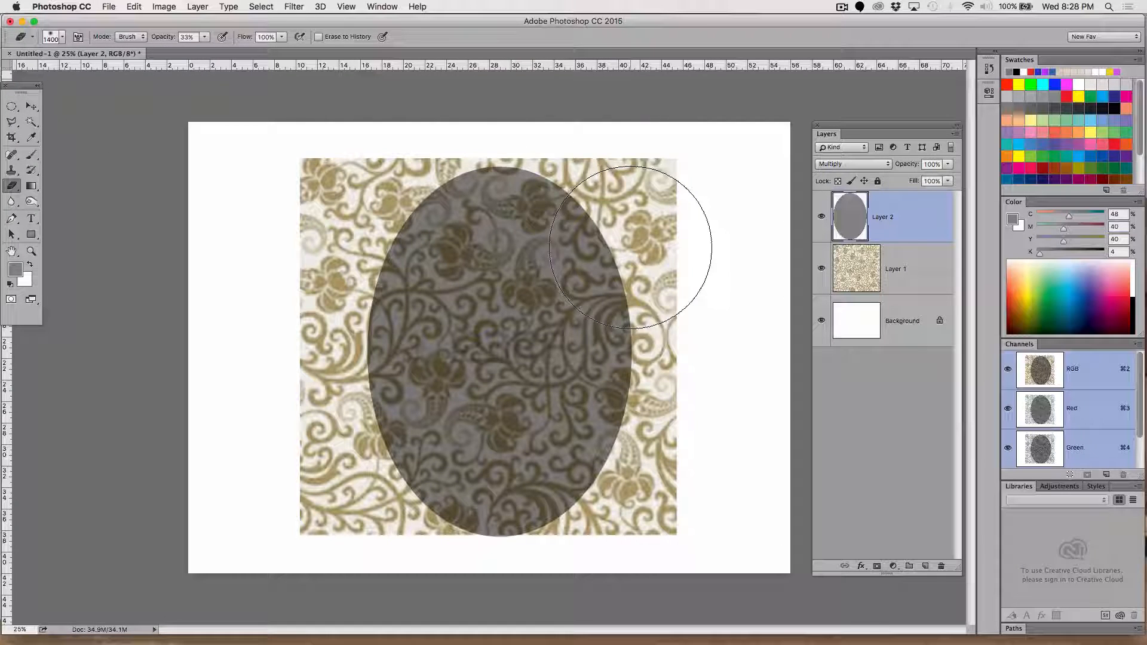
# Fade the upper and lower parts of the grey oval with broad soft eraser strokes.
pyautogui.moveTo(636, 221)
pyautogui.mouseDown()
pyautogui.moveTo(537, 212)
pyautogui.moveTo(337, 230)
pyautogui.mouseUp()
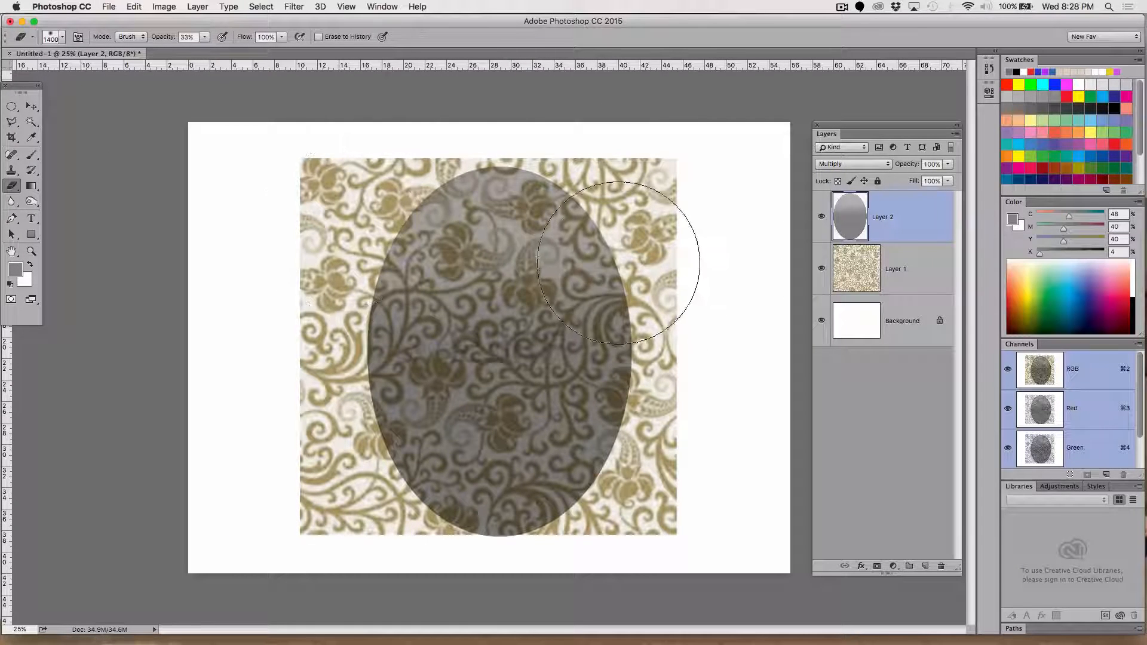
pyautogui.moveTo(618, 263)
pyautogui.mouseDown()
pyautogui.moveTo(307, 225)
pyautogui.moveTo(607, 164)
pyautogui.moveTo(404, 192)
pyautogui.moveTo(499, 460)
pyautogui.moveTo(615, 508)
pyautogui.moveTo(332, 594)
pyautogui.mouseUp()
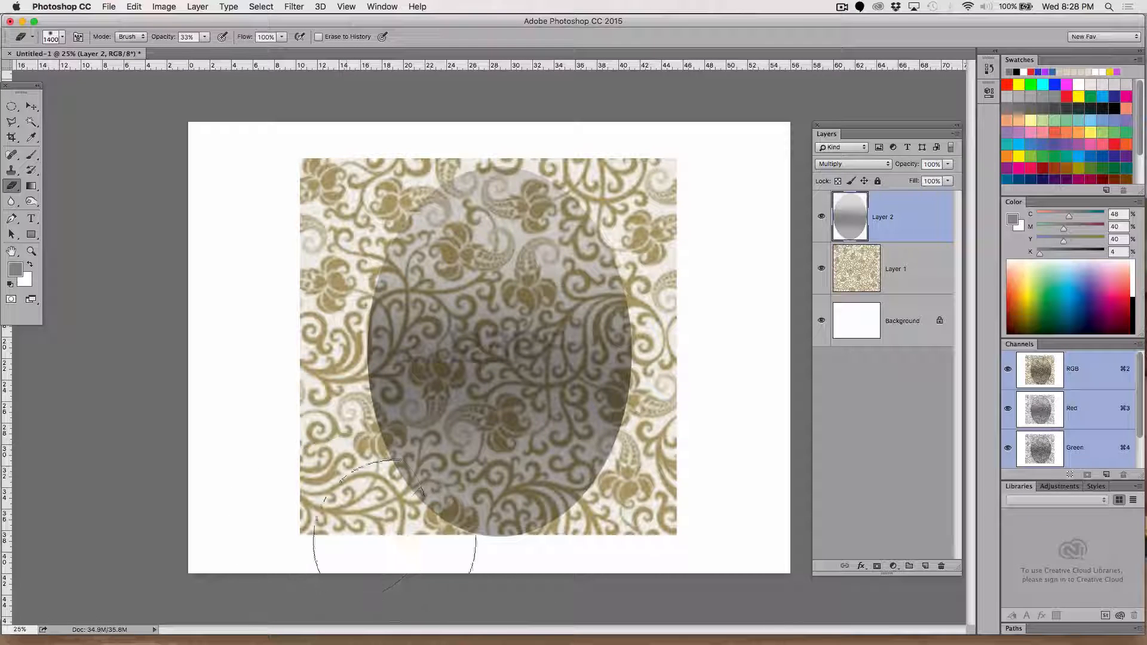
pyautogui.moveTo(395, 540); pyautogui.dragTo(742, 559)
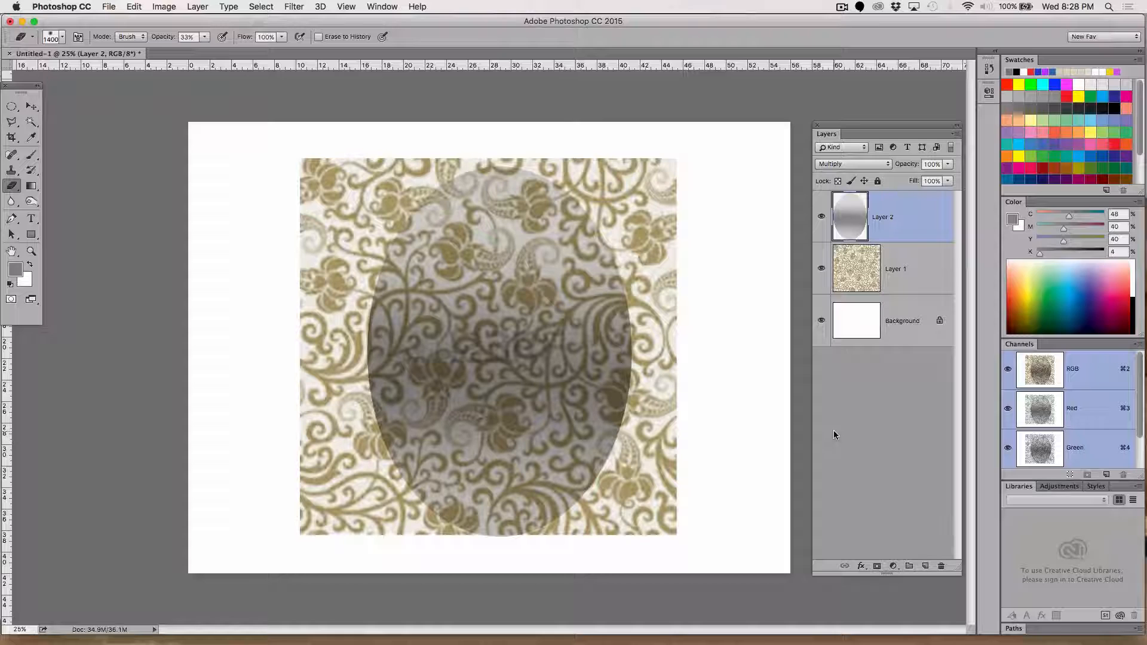
# Reduce the eraser to 700 px and further fade the oval's lower, upper and left edges.
pyautogui.press('[')
pyautogui.press('[')
pyautogui.press('[')
pyautogui.press('[')
pyautogui.press('[')
pyautogui.press('[')
pyautogui.press('[')
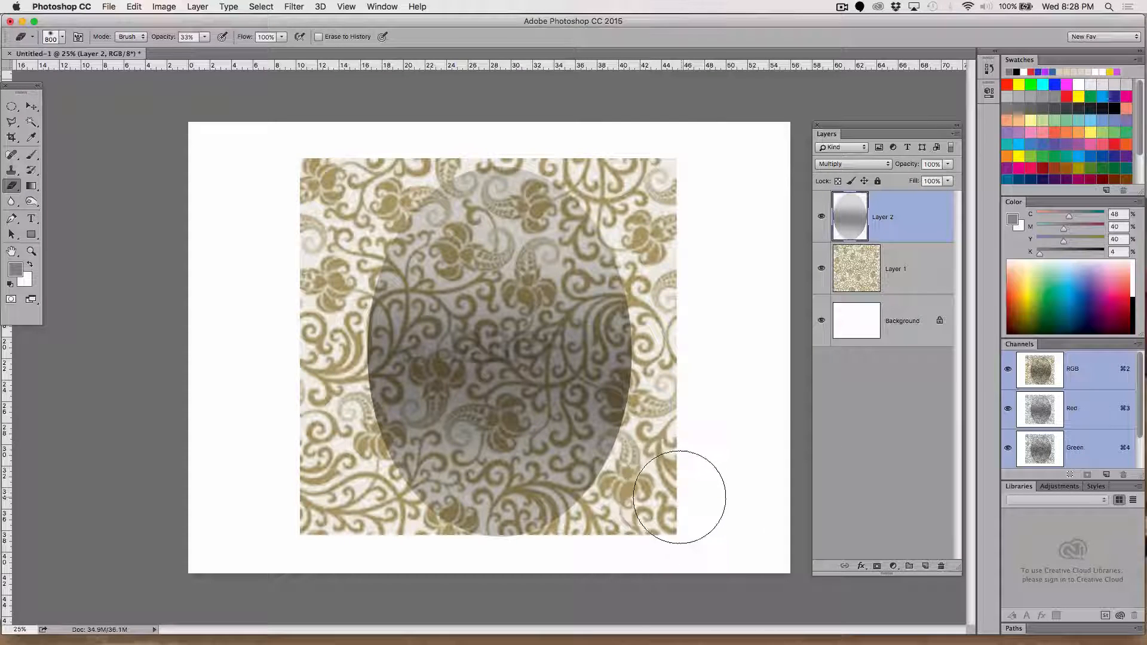
pyautogui.moveTo(604, 511)
pyautogui.mouseDown()
pyautogui.moveTo(420, 522)
pyautogui.moveTo(393, 508)
pyautogui.moveTo(549, 512)
pyautogui.moveTo(644, 484)
pyautogui.mouseUp()
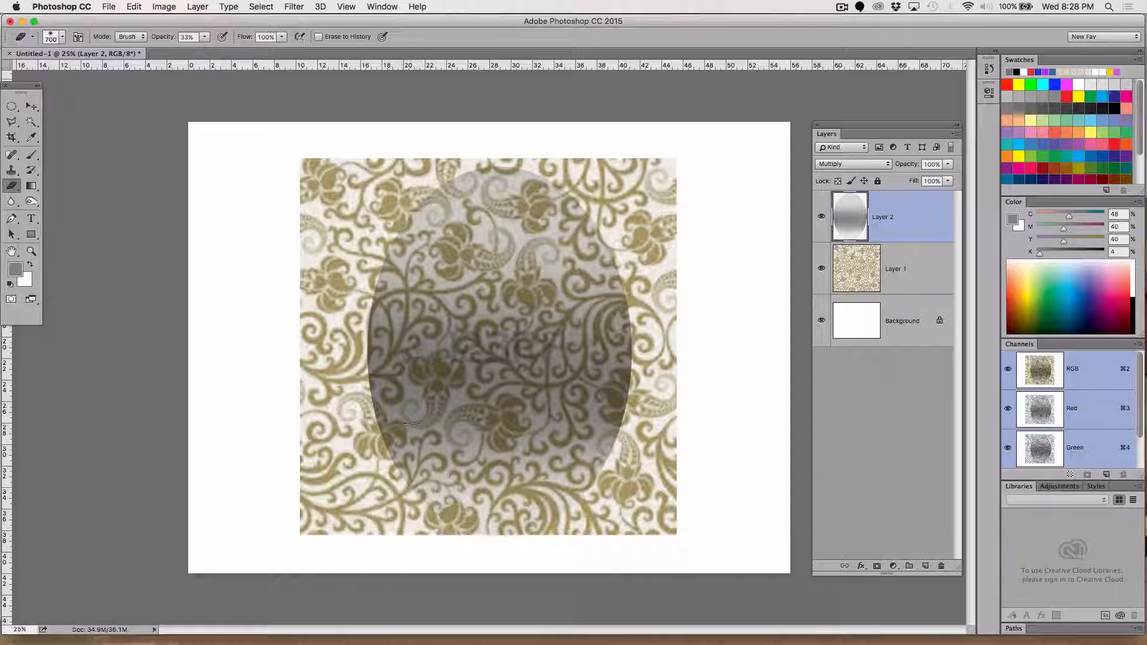
pyautogui.moveTo(583, 216)
pyautogui.mouseDown()
pyautogui.moveTo(488, 195)
pyautogui.moveTo(425, 201)
pyautogui.moveTo(536, 173)
pyautogui.moveTo(632, 233)
pyautogui.moveTo(531, 180)
pyautogui.moveTo(592, 192)
pyautogui.mouseUp()
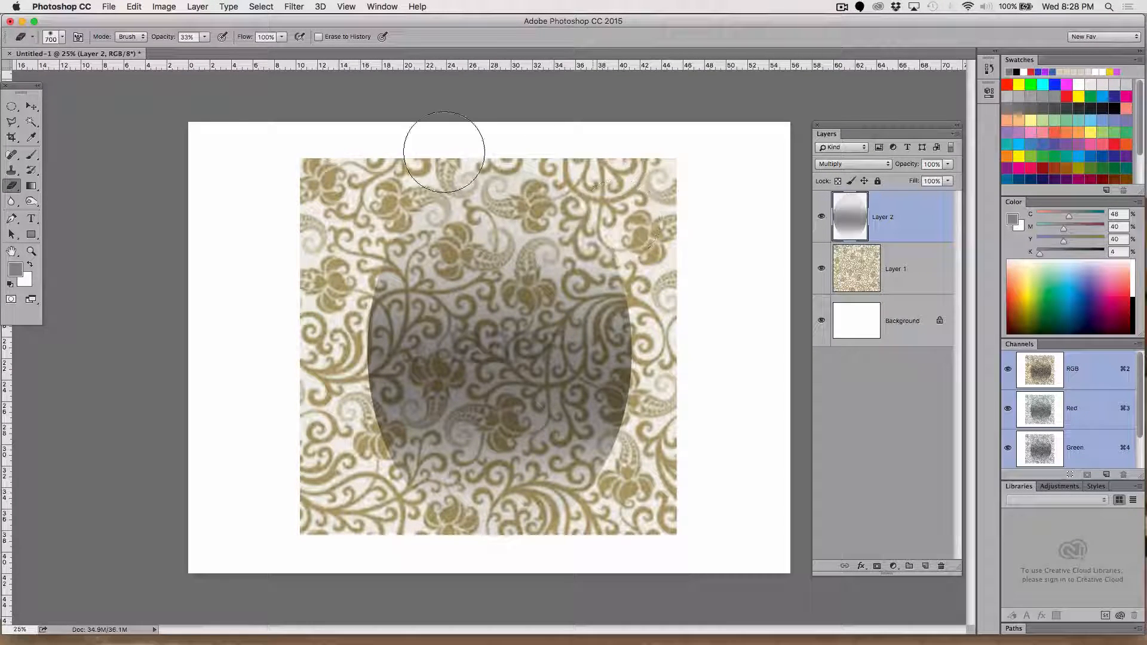
pyautogui.moveTo(330, 284)
pyautogui.mouseDown()
pyautogui.moveTo(346, 434)
pyautogui.moveTo(331, 420)
pyautogui.mouseUp()
# Reduce the eraser to 125 px and soften the hard outlines along both sides of the oval.
pyautogui.press('[')
pyautogui.press('[')
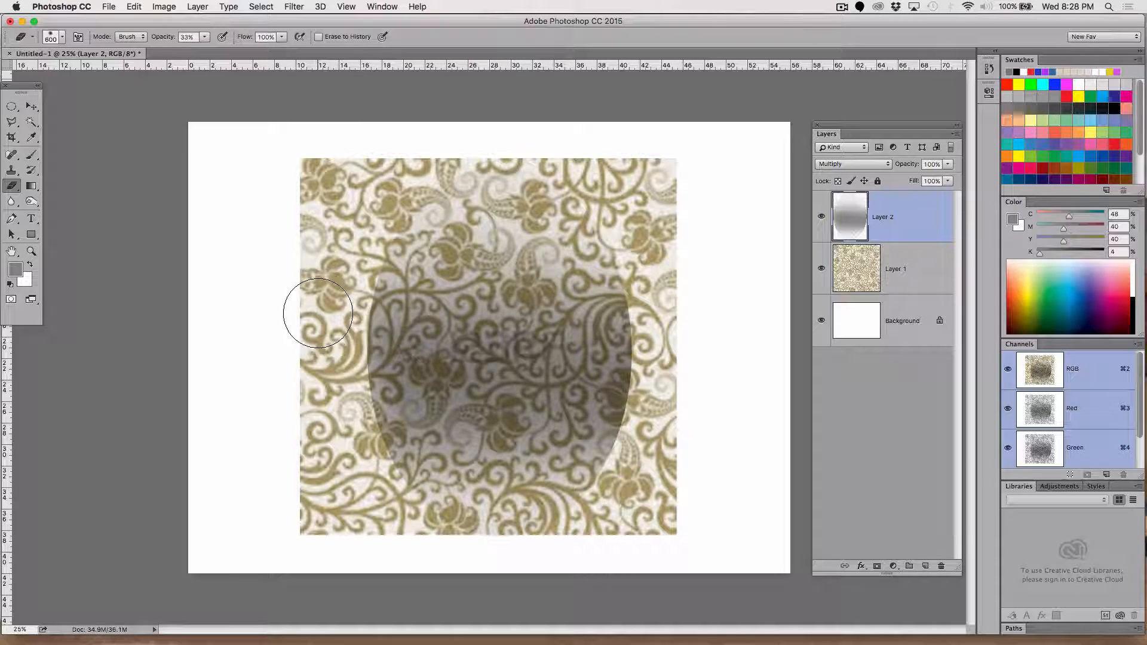
pyautogui.press('[')
pyautogui.press('[')
pyautogui.press('[')
pyautogui.press('[')
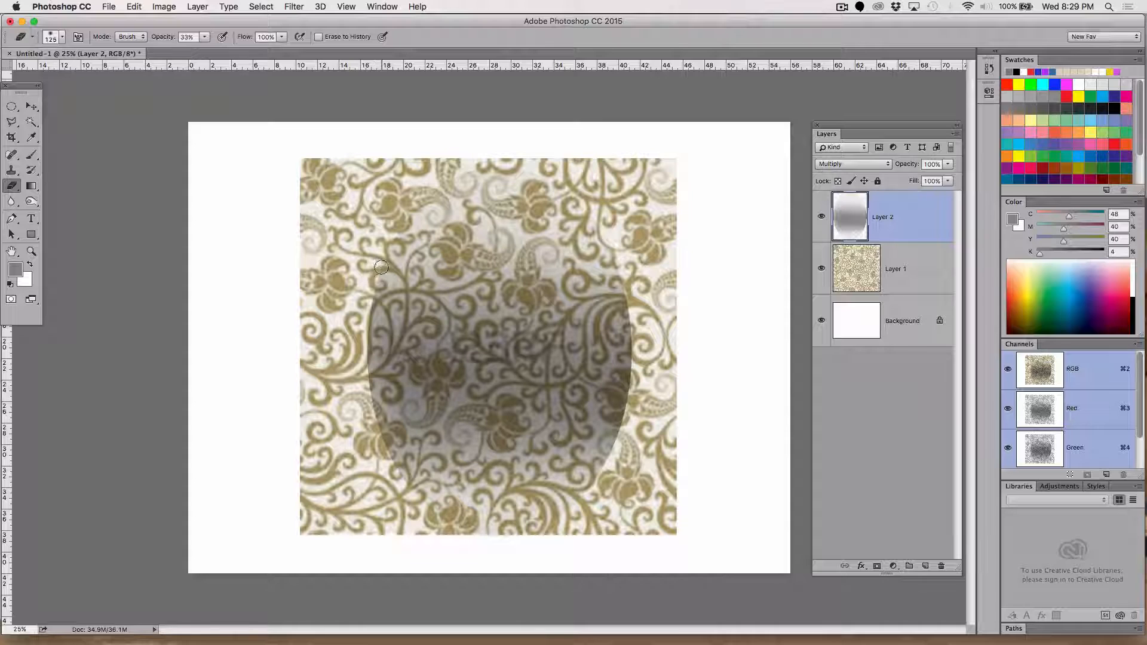
pyautogui.moveTo(381, 267)
pyautogui.mouseDown()
pyautogui.moveTo(363, 358)
pyautogui.moveTo(374, 425)
pyautogui.moveTo(395, 462)
pyautogui.mouseUp()
pyautogui.moveTo(365, 374); pyautogui.dragTo(355, 356)
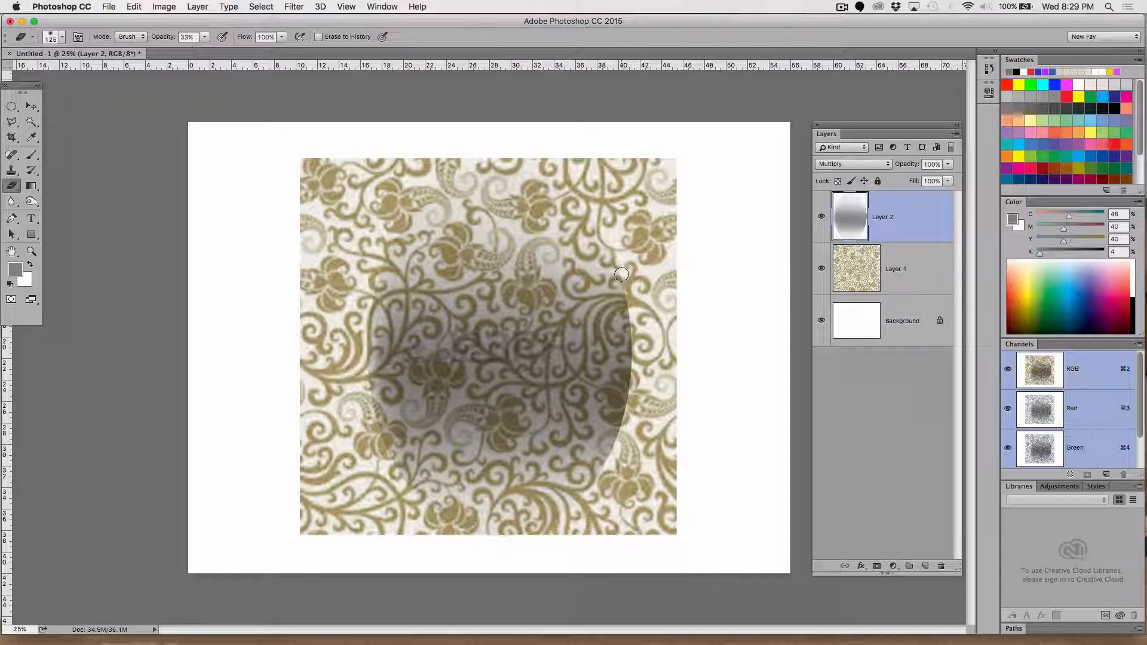
pyautogui.moveTo(628, 293); pyautogui.dragTo(637, 365)
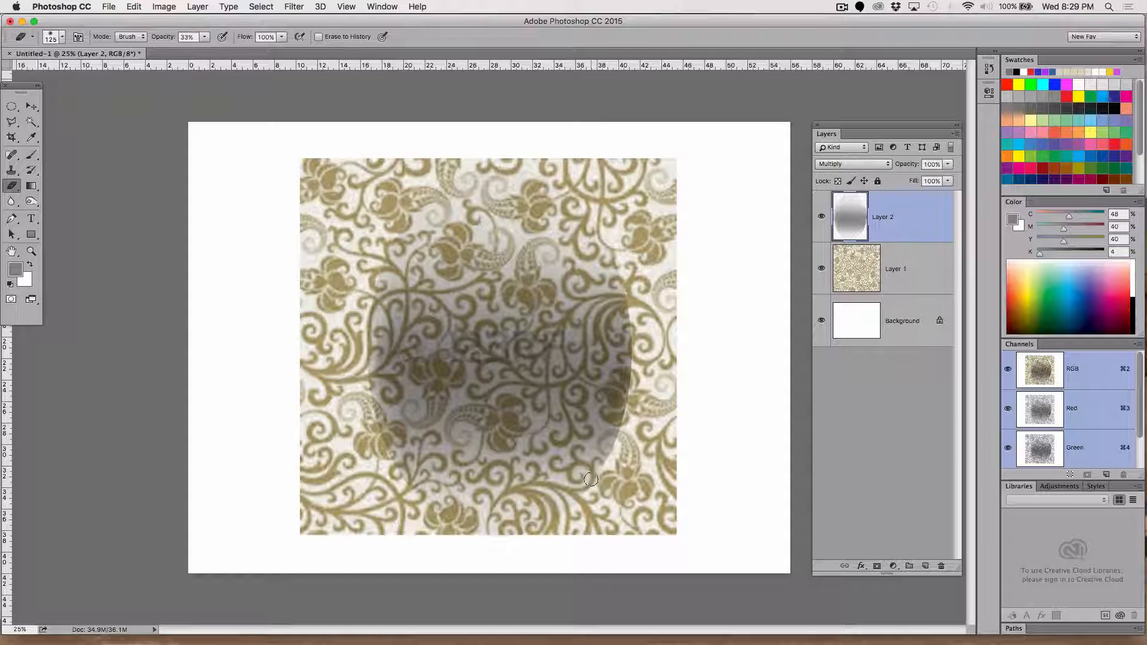
pyautogui.moveTo(601, 472); pyautogui.dragTo(619, 373)
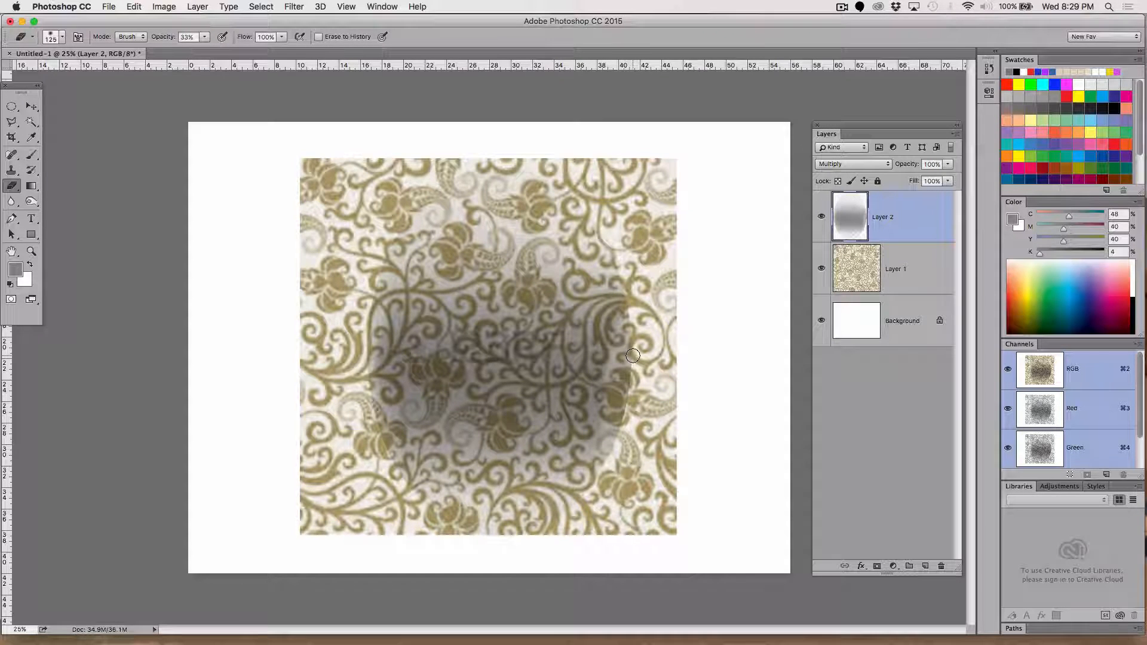
# Enlarge the eraser to 600 px and blend the oval's right edge down to its lower right.
pyautogui.press(']')
pyautogui.press(']')
pyautogui.press(']')
pyautogui.press(']')
pyautogui.press(']')
pyautogui.press(']')
pyautogui.press(']')
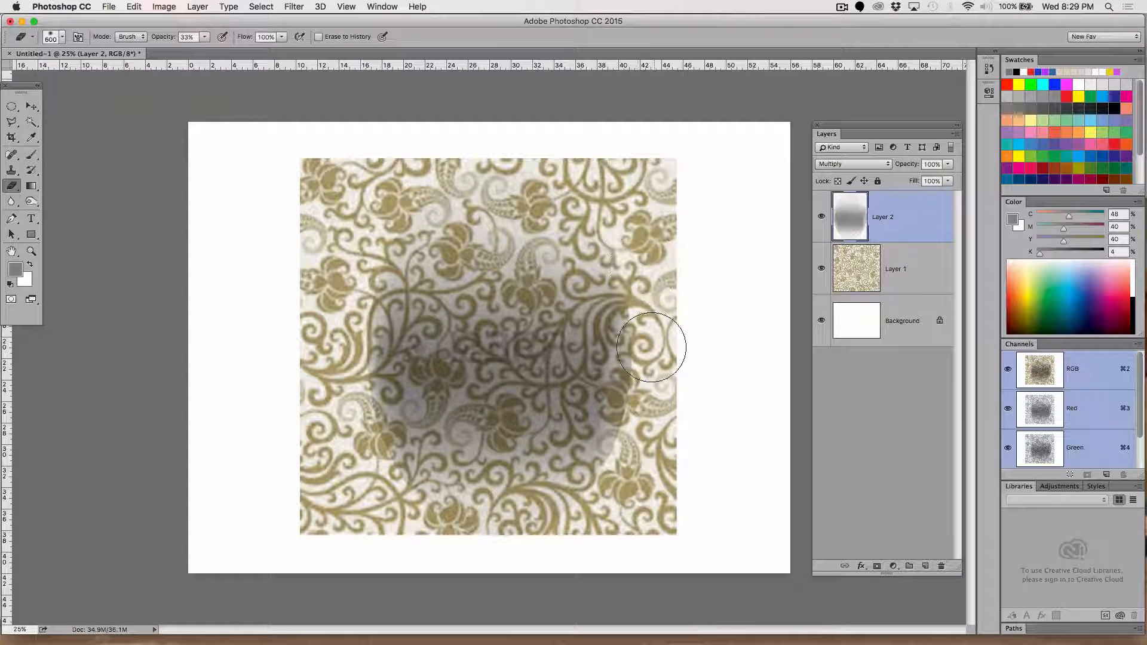
pyautogui.moveTo(651, 347)
pyautogui.mouseDown()
pyautogui.moveTo(638, 490)
pyautogui.moveTo(659, 409)
pyautogui.moveTo(619, 488)
pyautogui.mouseUp()
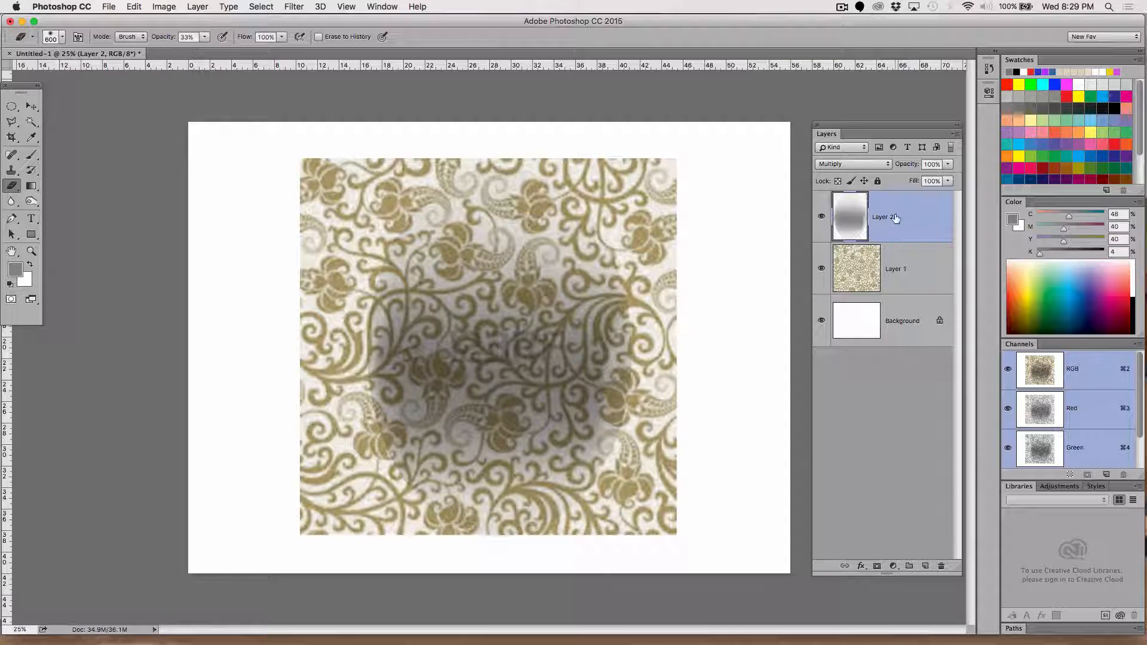
# Duplicate the grey oval shadow layer and reduce the copy's opacity to 24%.
pyautogui.moveTo(883, 215); pyautogui.dragTo(926, 567)
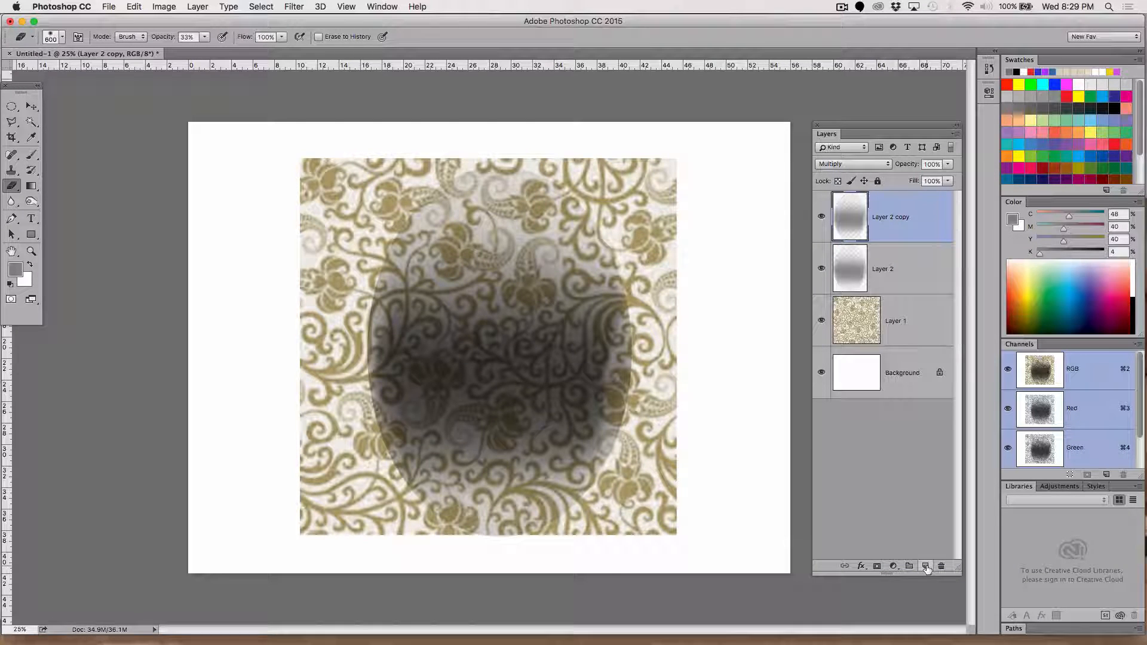
pyautogui.click(947, 164)
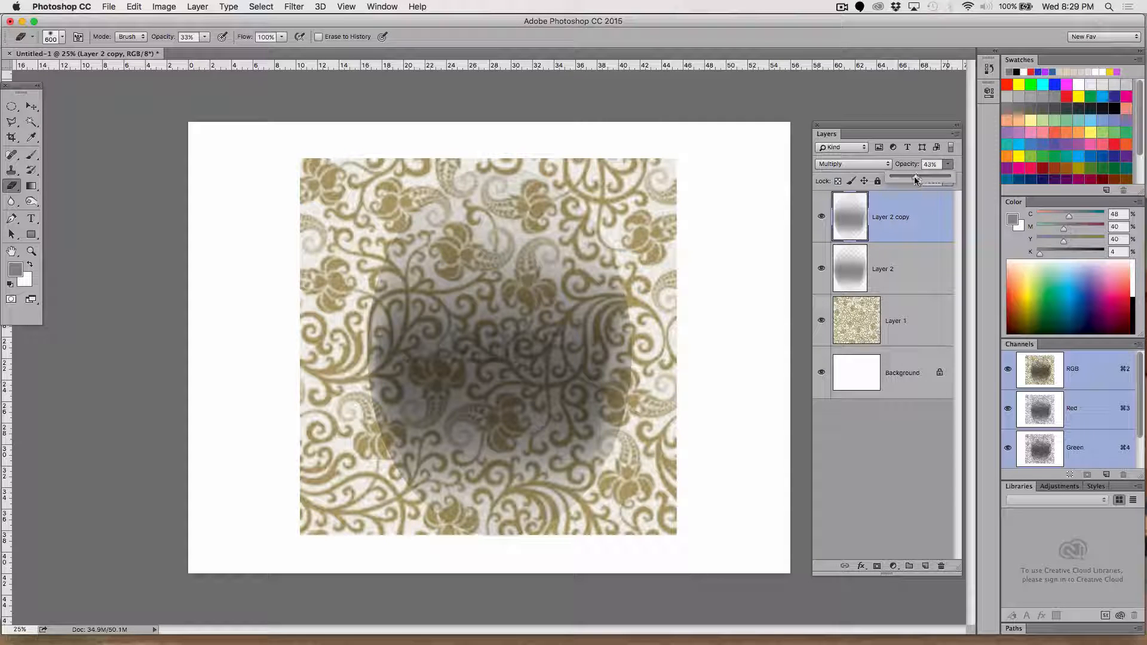
pyautogui.moveTo(908, 176); pyautogui.dragTo(905, 181)
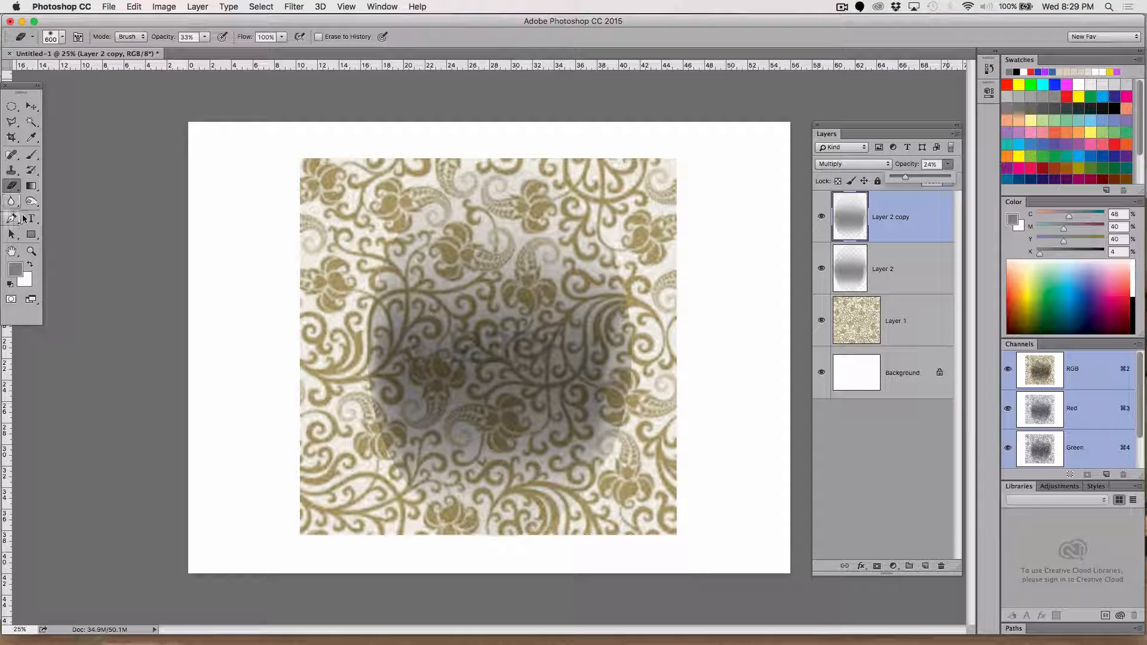
# Activate the horizontal Type tool and set its text colour to bright blue, 281ef2.
pyautogui.moveTo(31, 219); pyautogui.dragTo(78, 213)
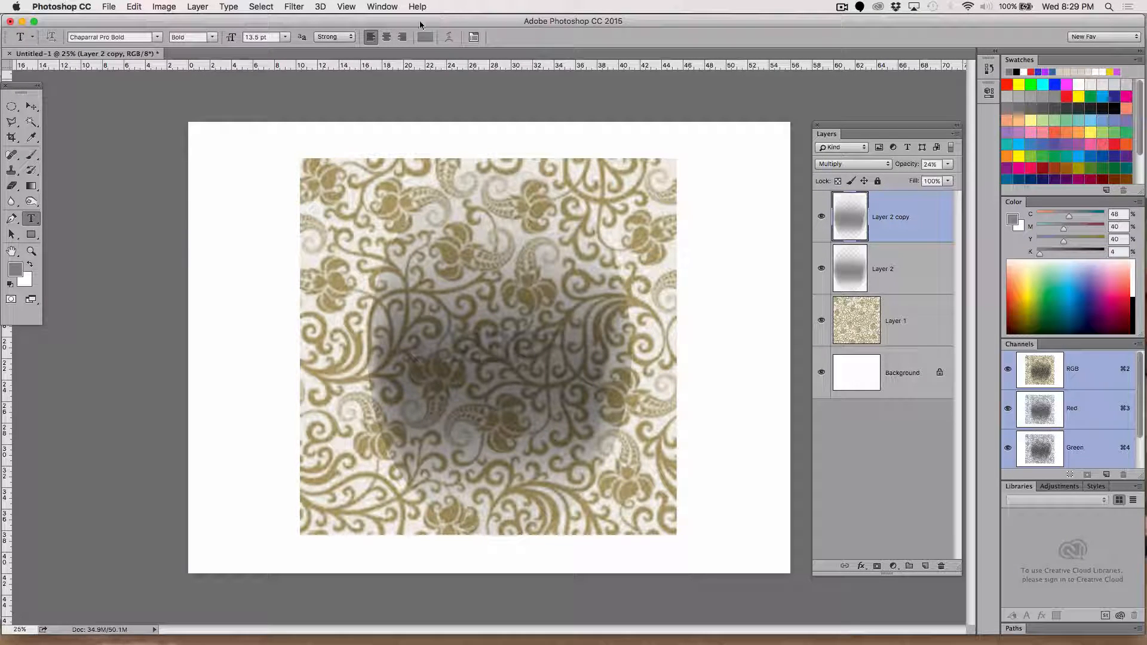
pyautogui.click(425, 36)
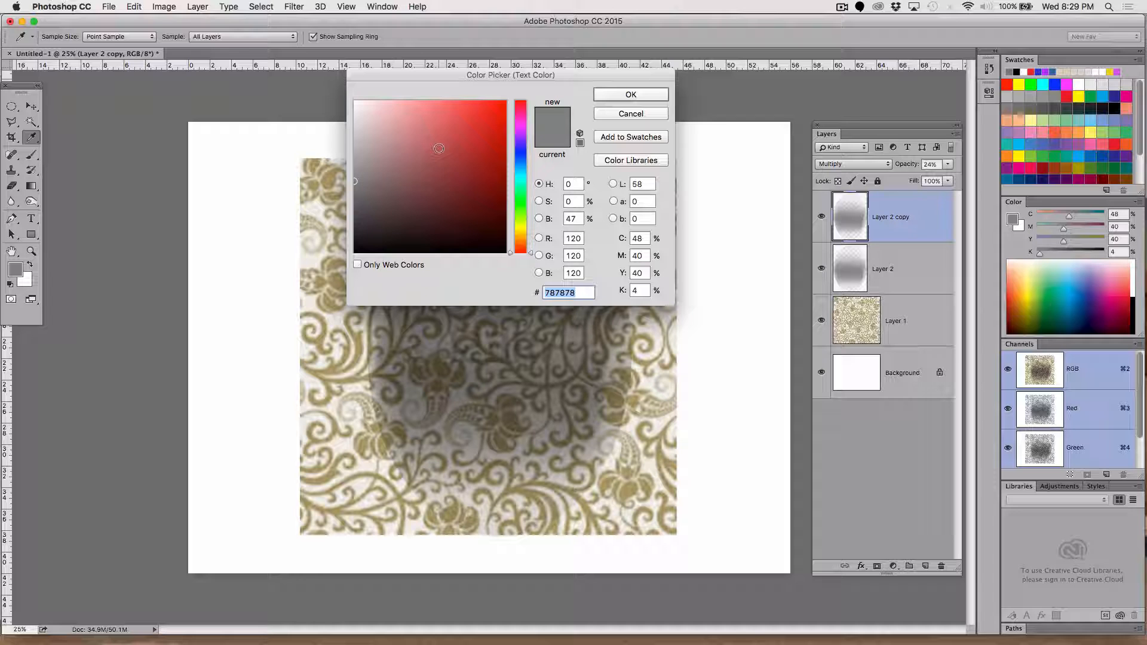
pyautogui.click(517, 150)
pyautogui.click(487, 109)
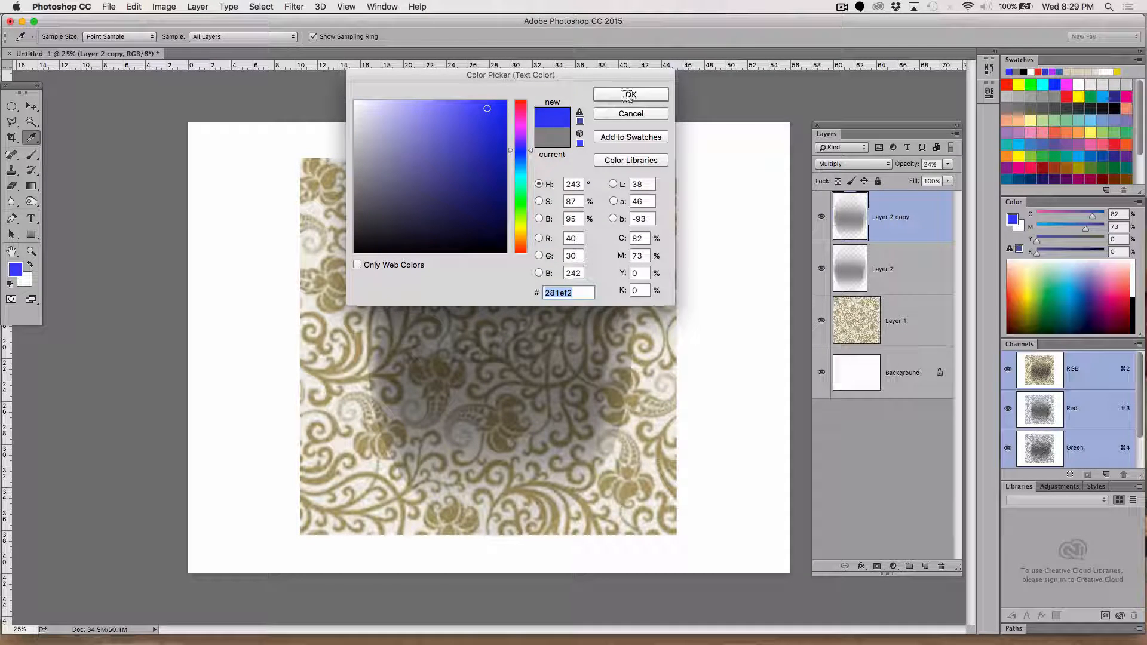
pyautogui.click(630, 96)
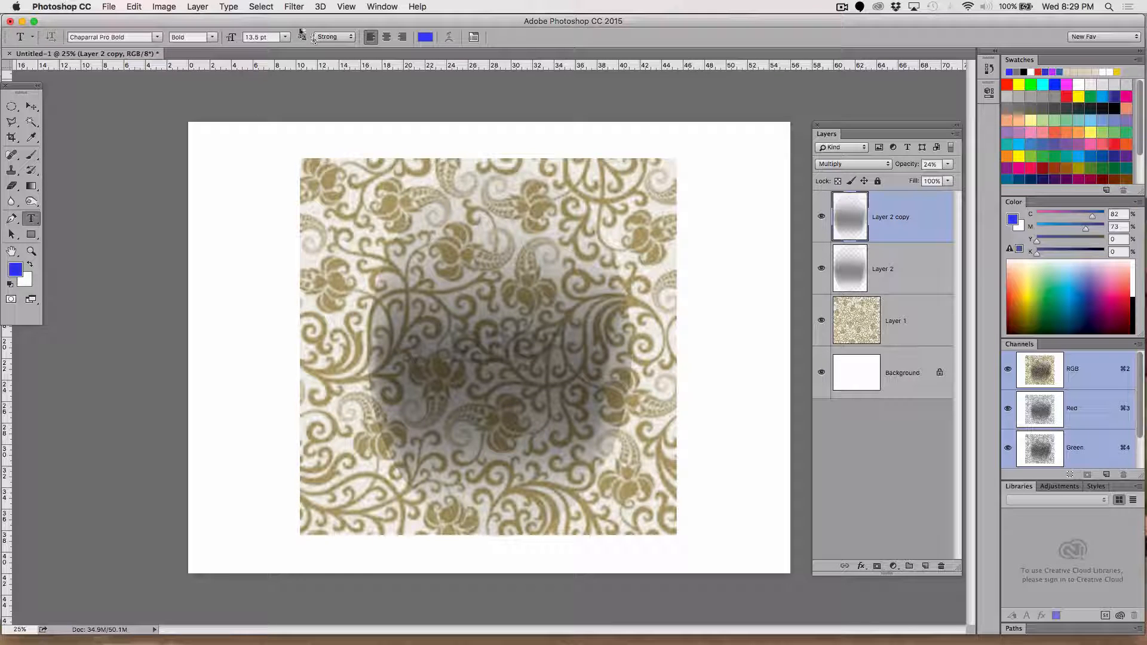
# Add the text "words" at 300 pt over the upper left of the floral pattern.
pyautogui.click(287, 37)
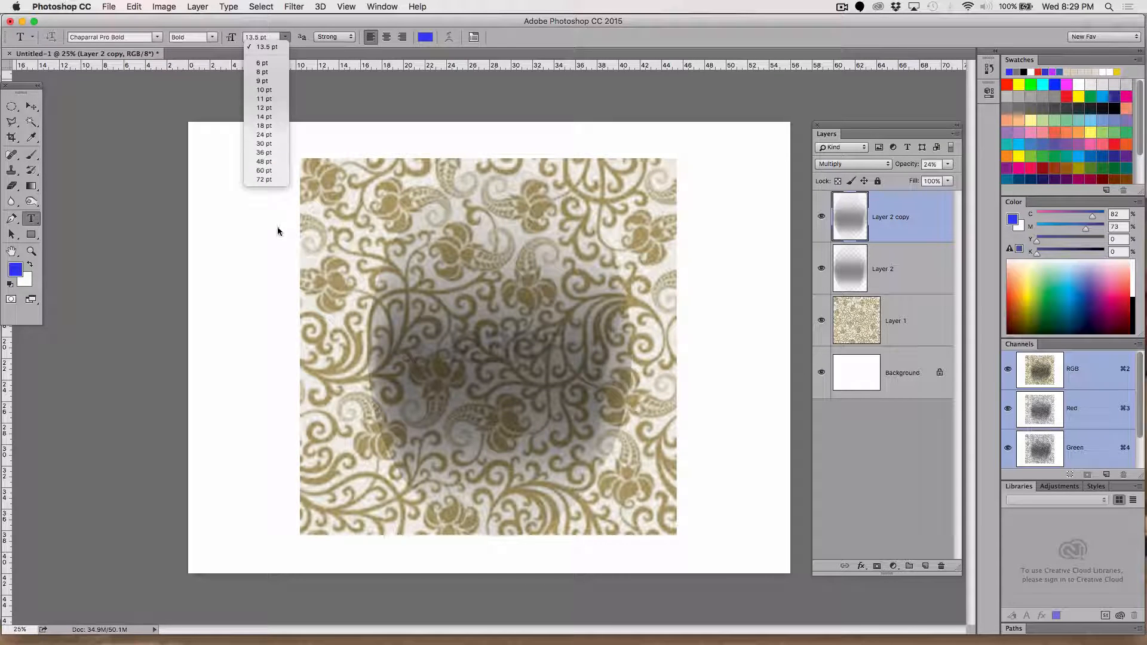
pyautogui.click(265, 171)
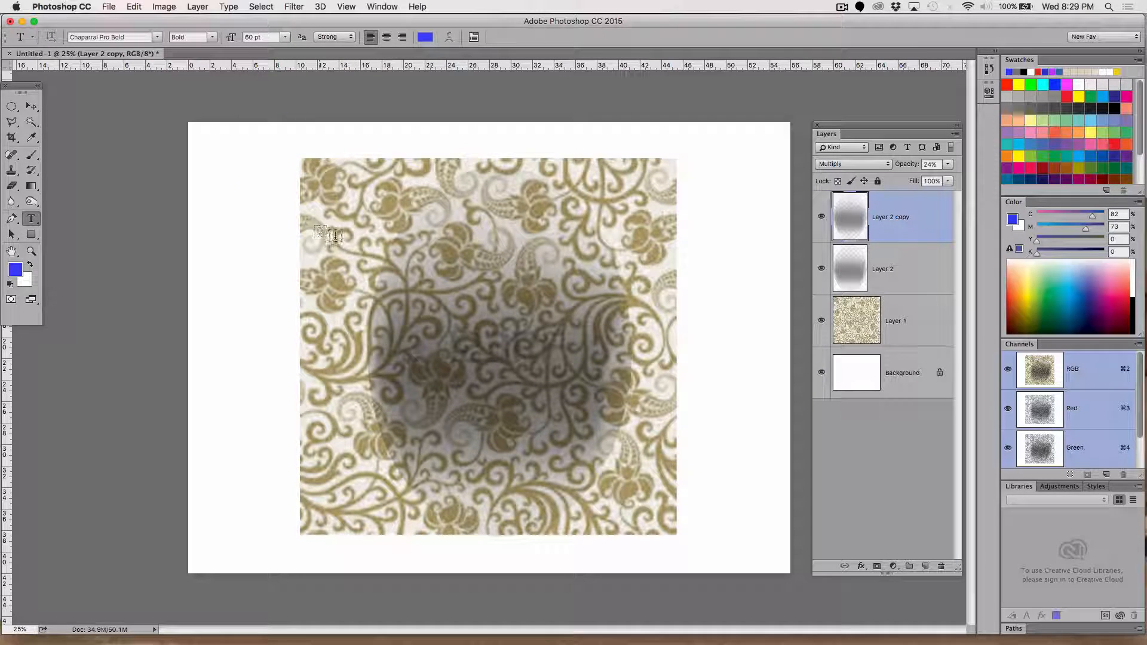
pyautogui.click(335, 239)
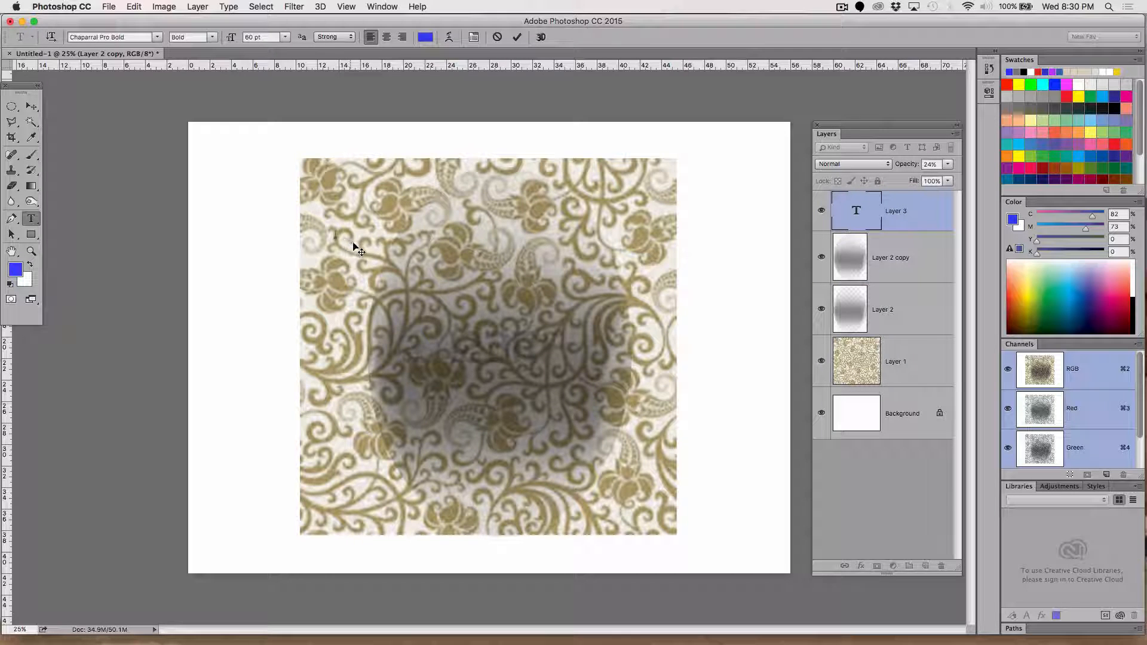
pyautogui.click(286, 37)
pyautogui.click(264, 179)
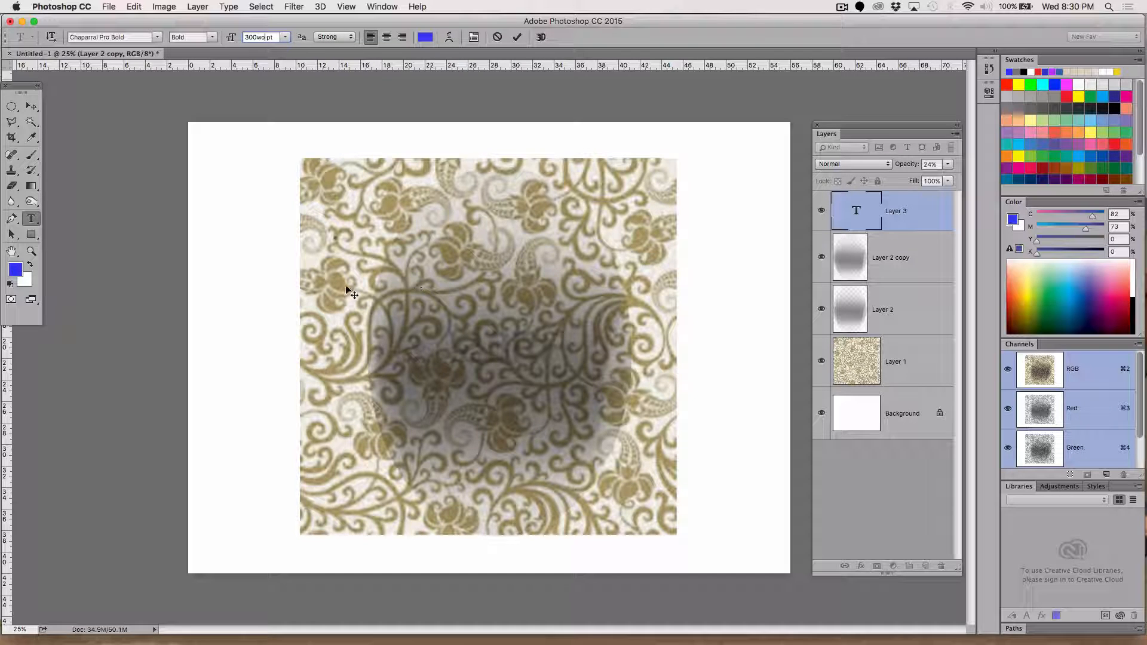
pyautogui.click(658, 220)
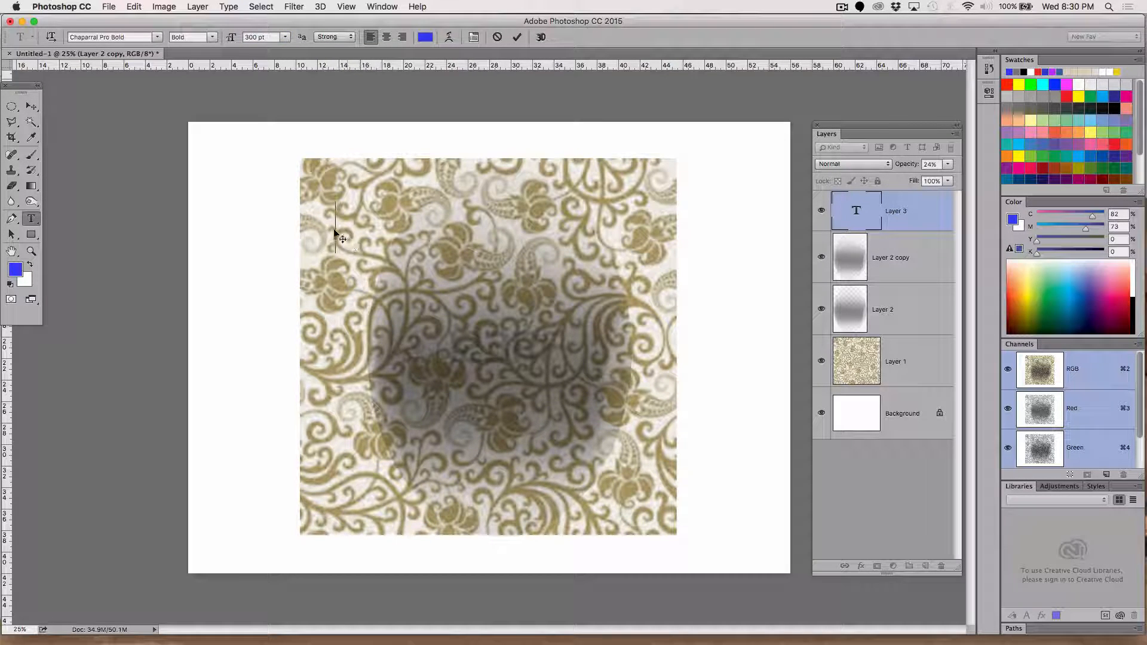
pyautogui.write('wo')
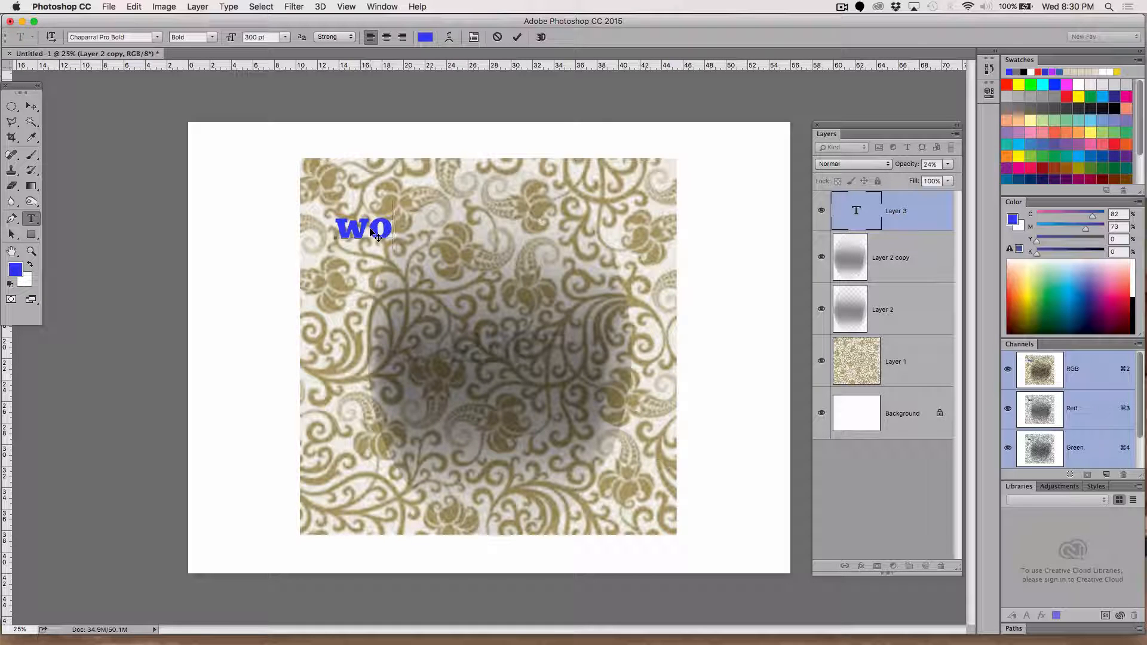
pyautogui.write('rds')
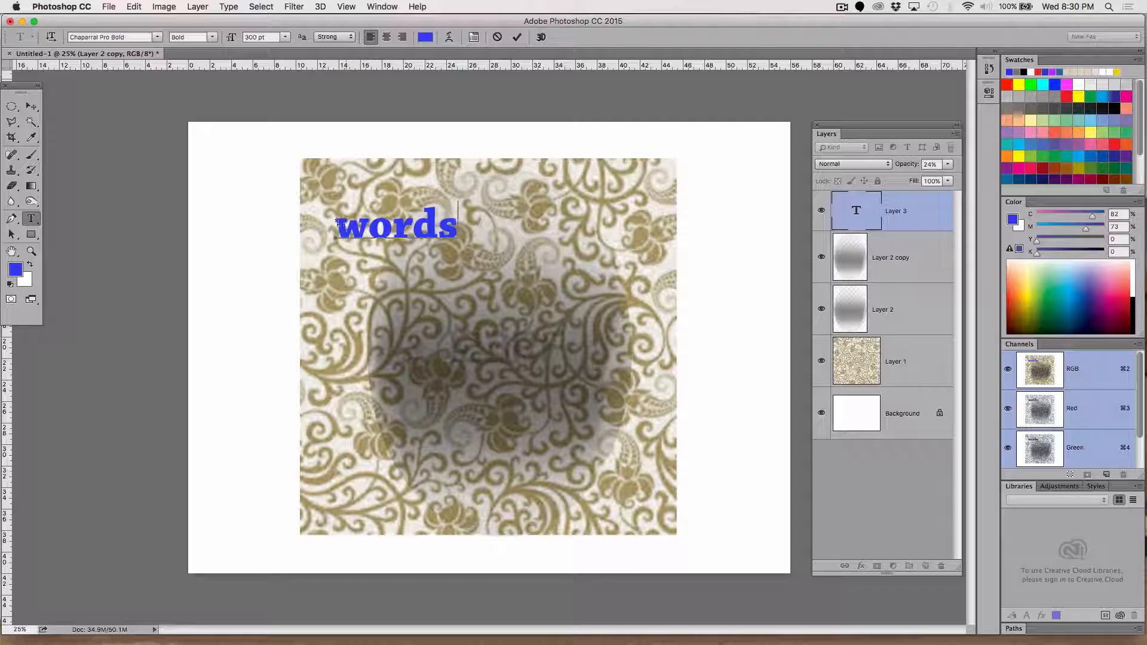
# Enlarge the whole text "words" to 590 pt.
pyautogui.moveTo(338, 221); pyautogui.dragTo(505, 245)
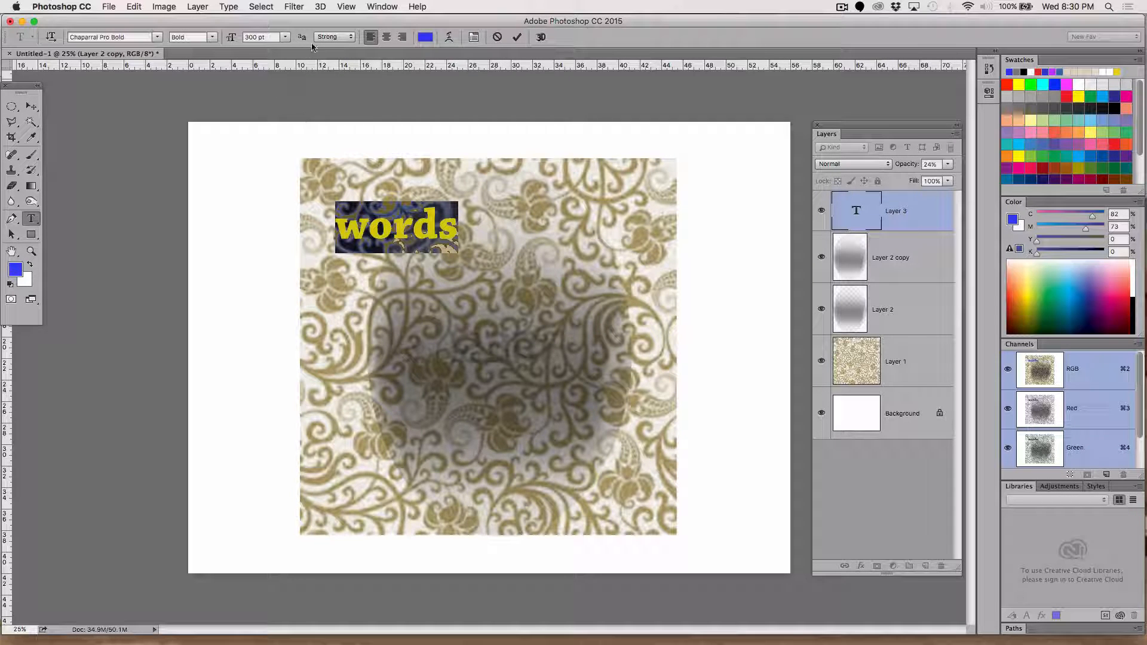
pyautogui.click(257, 37)
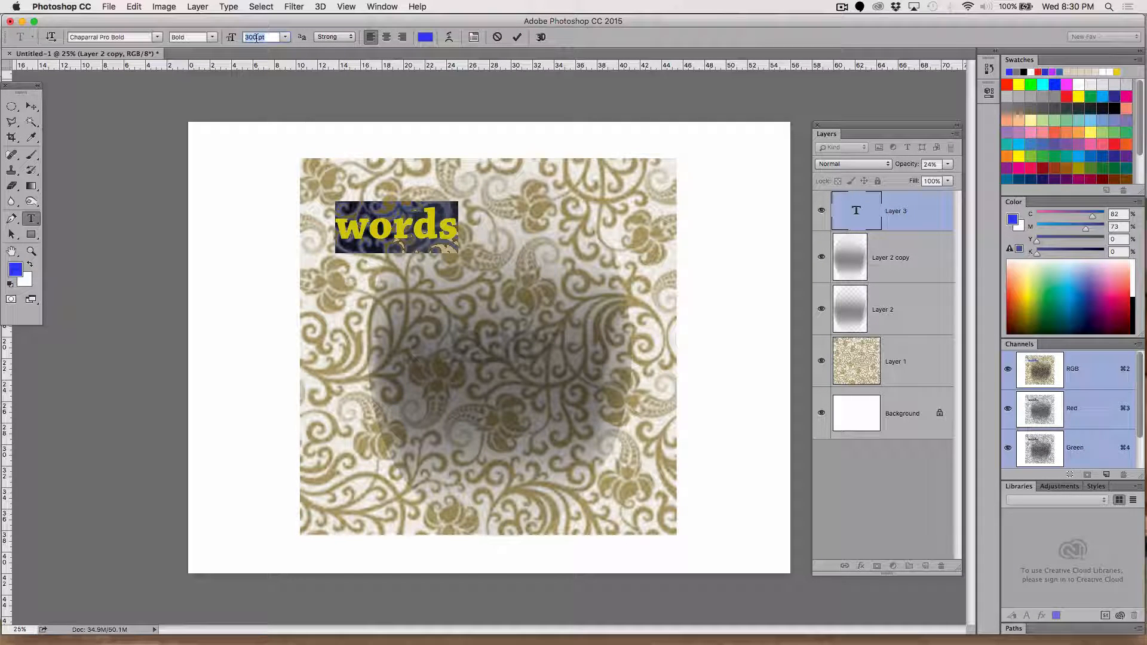
pyautogui.hotkey('shift', 'Up')
pyautogui.hotkey('shift', 'Up')
pyautogui.hotkey('shift', 'Up')
pyautogui.hotkey('shift', 'Up')
pyautogui.hotkey('shift', 'Up')
pyautogui.hotkey('shift', 'Up')
pyautogui.hotkey('shift', 'Up')
pyautogui.hotkey('shift', 'Up')
pyautogui.hotkey('shift', 'Up')
pyautogui.hotkey('shift', 'Up')
pyautogui.hotkey('shift', 'Up')
pyautogui.hotkey('shift', 'Up')
pyautogui.hotkey('shift', 'Up')
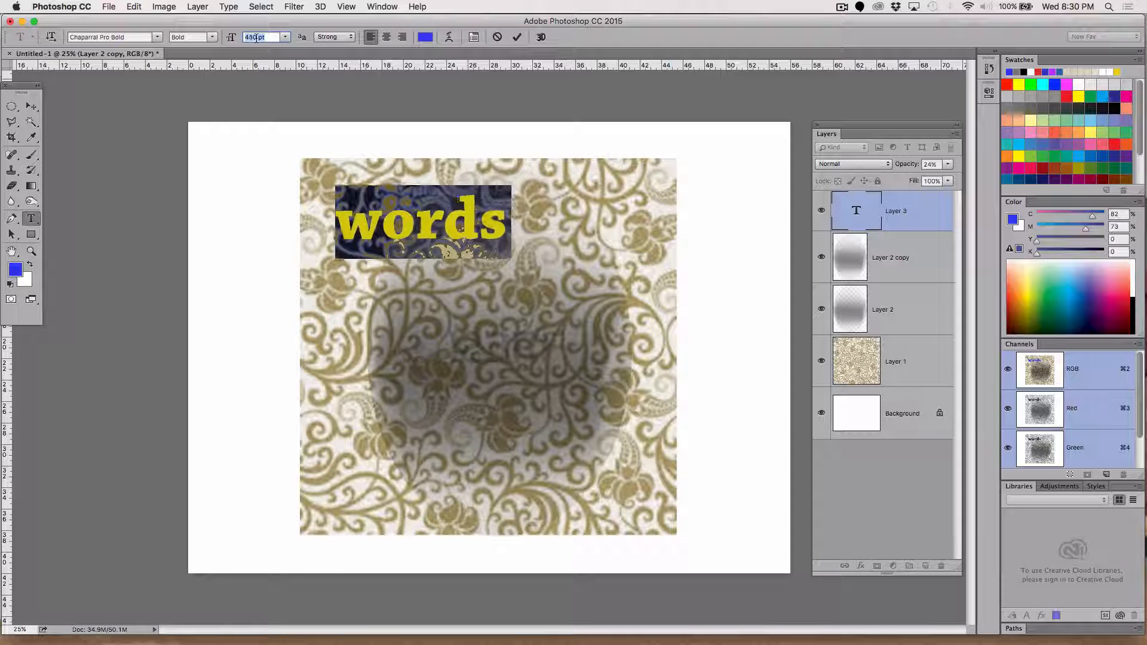
pyautogui.hotkey('shift', 'Up')
pyautogui.hotkey('shift', 'Up')
pyautogui.hotkey('shift', 'Up')
pyautogui.hotkey('shift', 'Up')
pyautogui.hotkey('shift', 'Up')
pyautogui.hotkey('shift', 'Up')
pyautogui.hotkey('shift', 'Up')
pyautogui.hotkey('shift', 'Up')
pyautogui.hotkey('shift', 'Up')
pyautogui.hotkey('shift', 'Up')
pyautogui.hotkey('shift', 'Up')
pyautogui.hotkey('shift', 'Up')
pyautogui.hotkey('shift', 'Up')
pyautogui.hotkey('shift', 'Up')
pyautogui.hotkey('shift', 'Up')
pyautogui.hotkey('shift', 'Up')
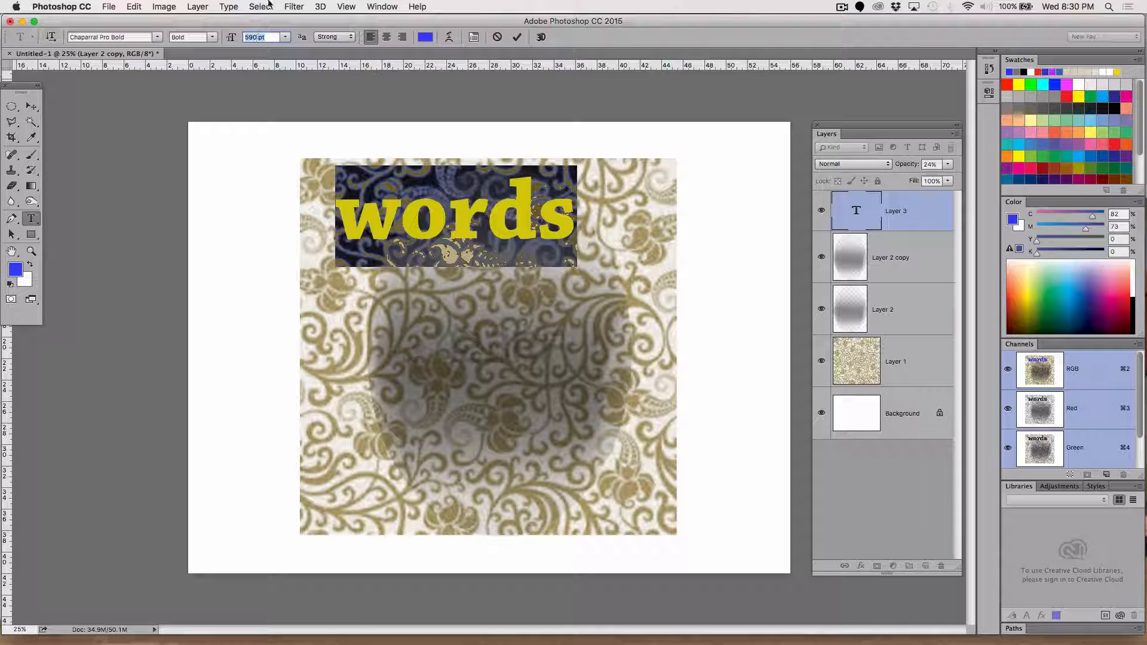
# Recolour the selected text "words" to golden yellow, f2c81e.
pyautogui.click(426, 37)
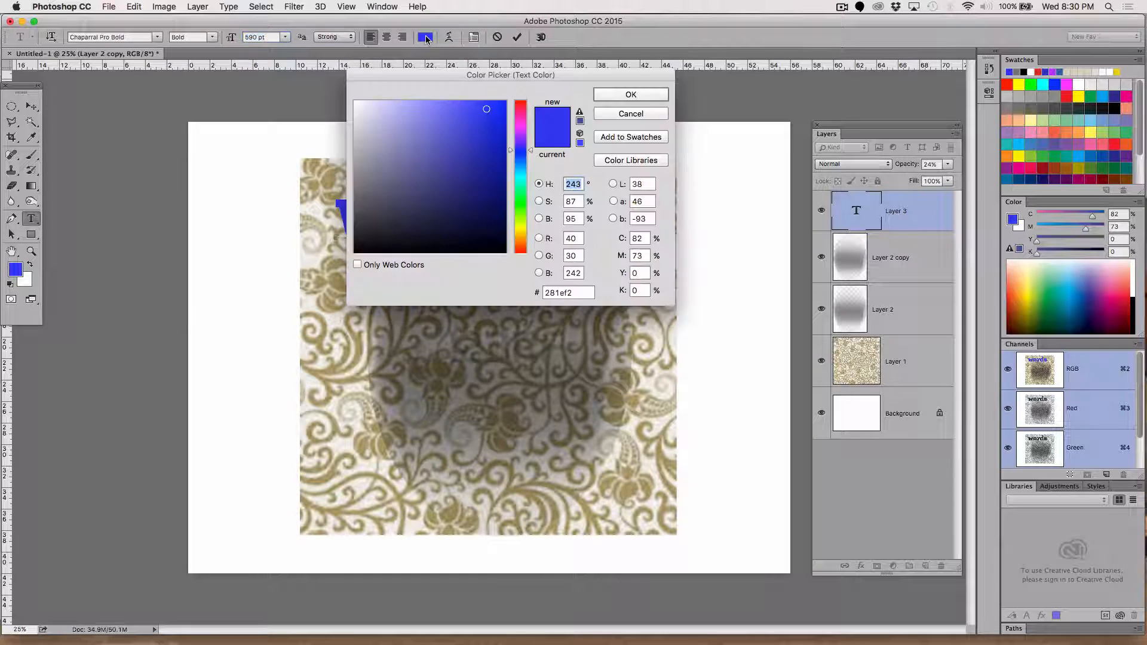
pyautogui.click(520, 228)
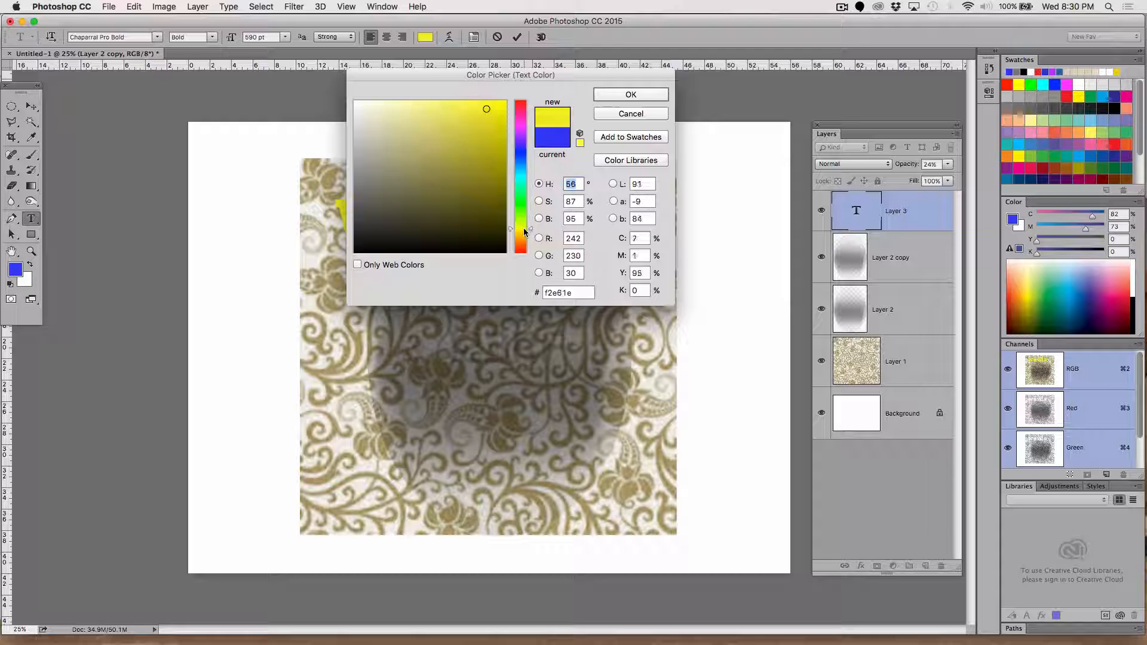
pyautogui.moveTo(524, 231); pyautogui.dragTo(523, 234)
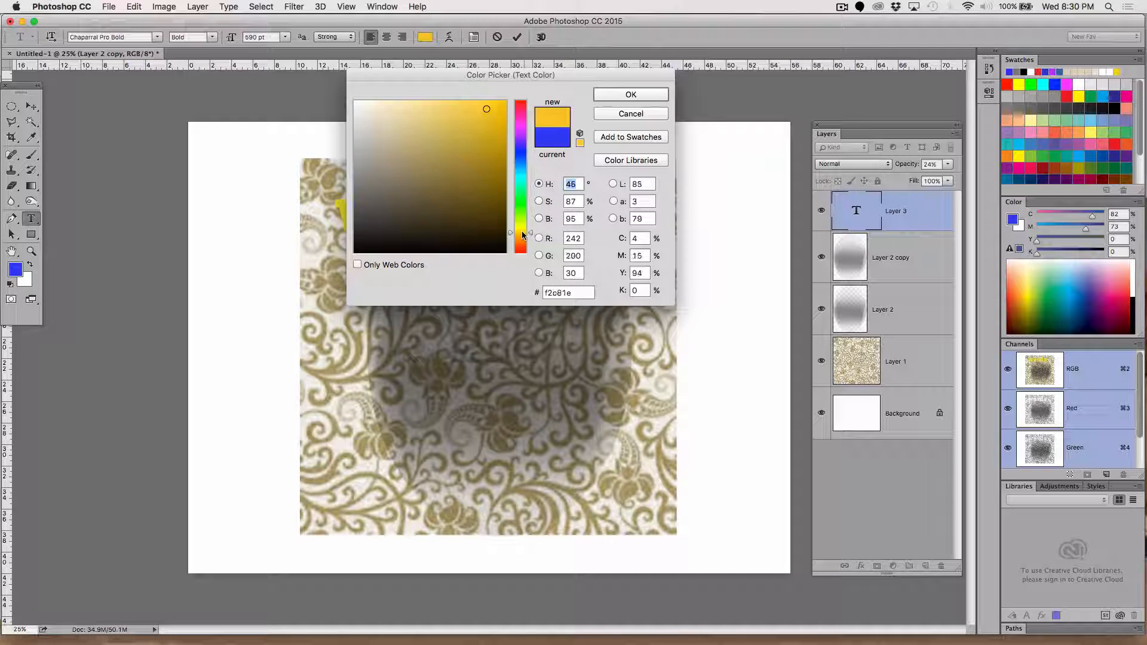
pyautogui.click(650, 93)
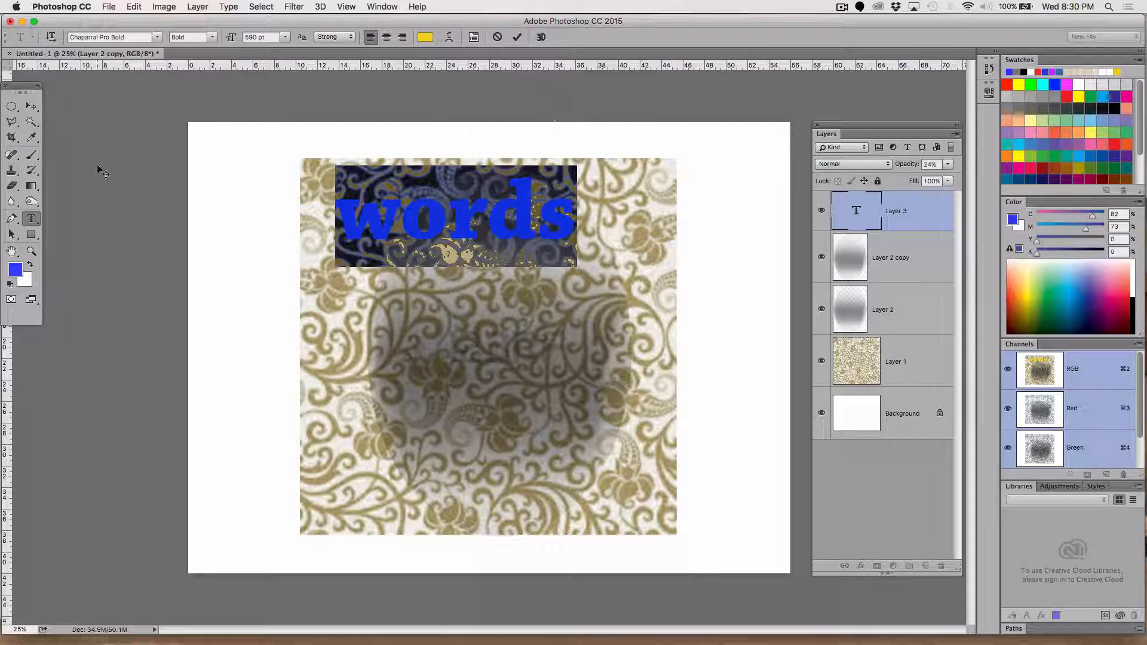
# Move the text "words" slightly down and to the right to centre it across the pattern's upper part.
pyautogui.click(31, 105)
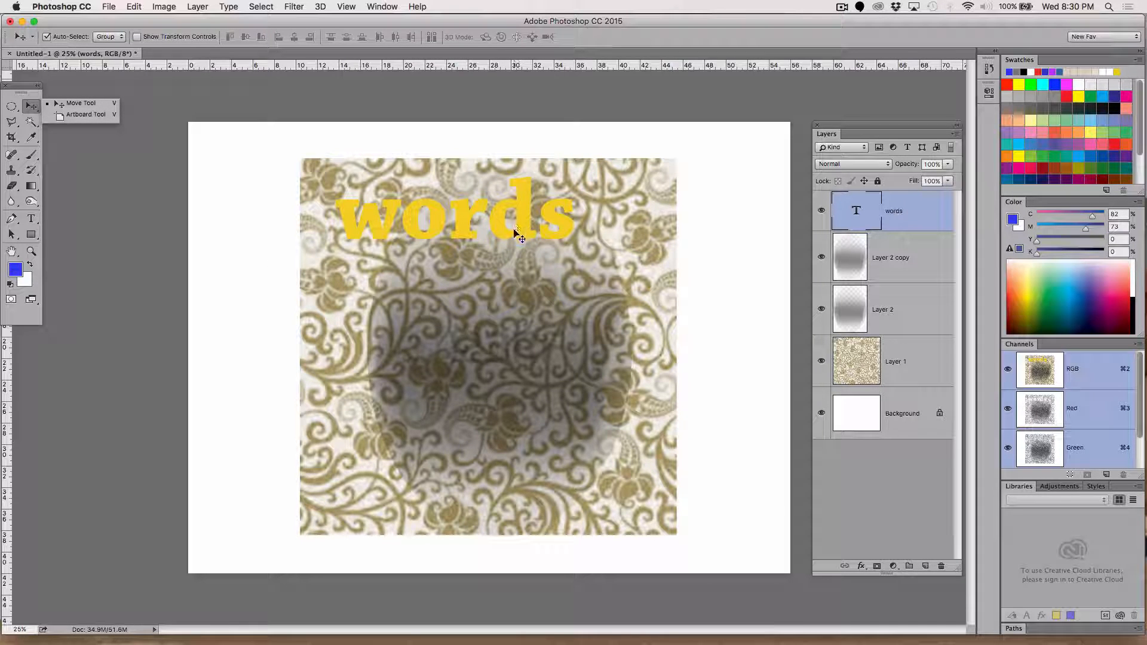
pyautogui.click(470, 232)
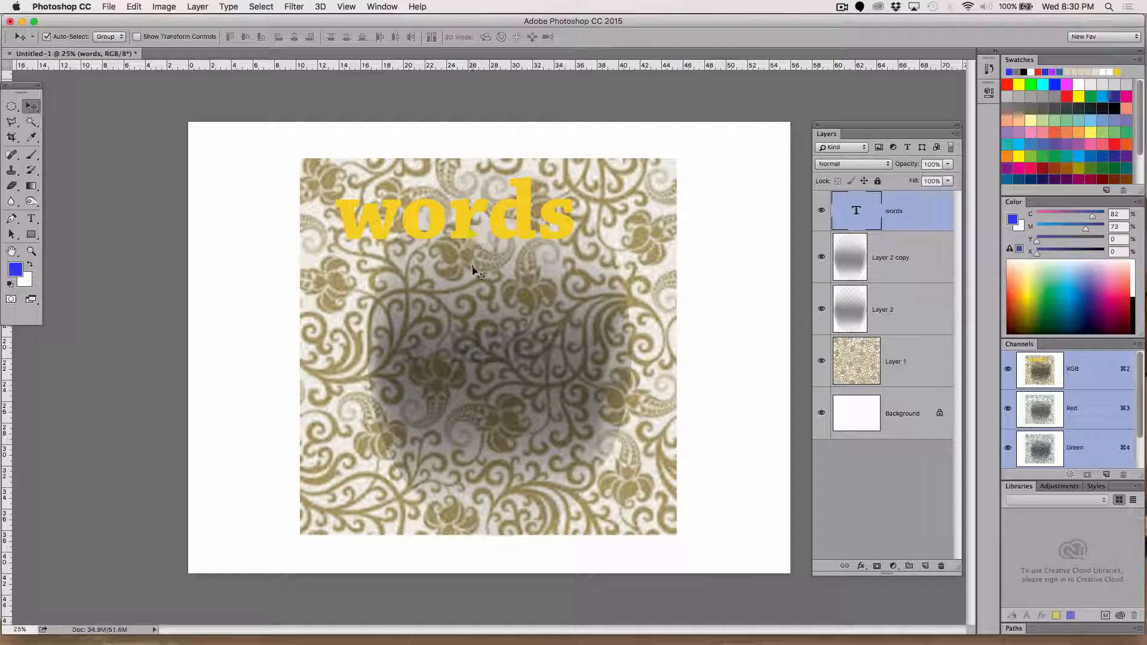
pyautogui.moveTo(468, 223); pyautogui.dragTo(492, 238)
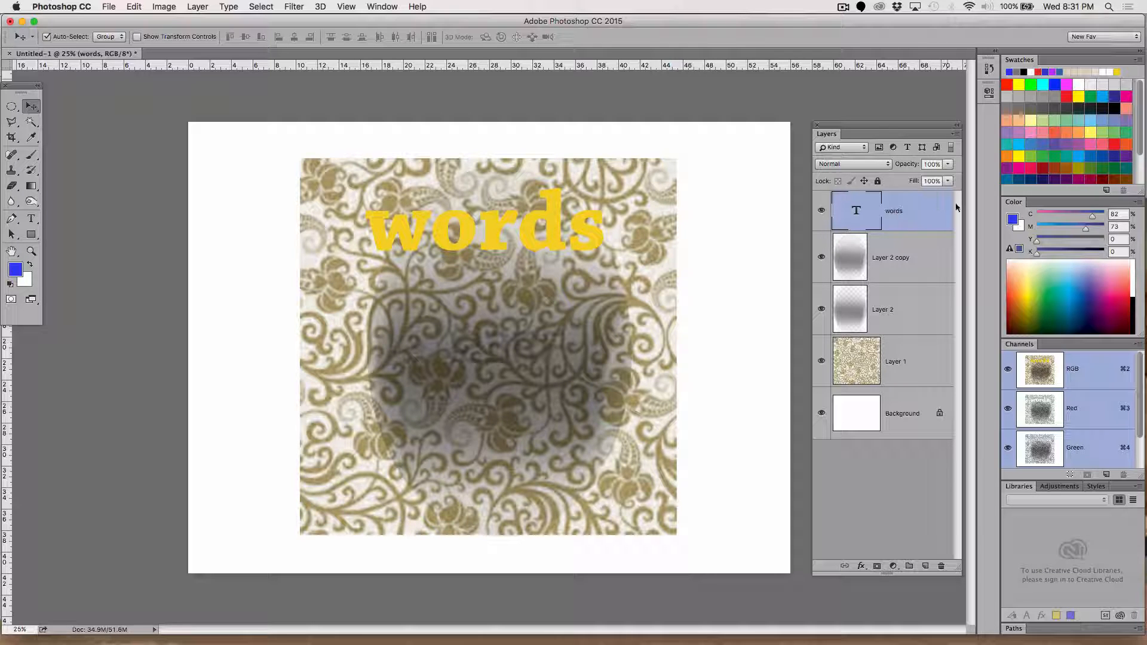
# Add a drop shadow to the "words" layer with a 122° angle, 46 px distance, 14% spread and 32 px size.
pyautogui.doubleClick(931, 214)
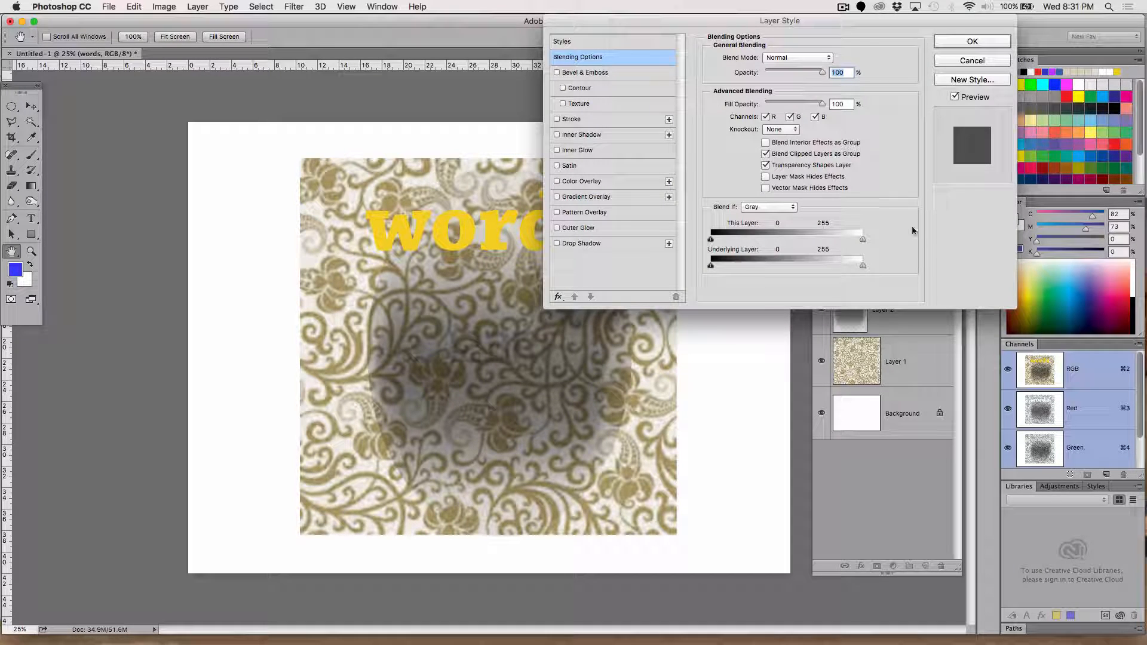
pyautogui.click(607, 243)
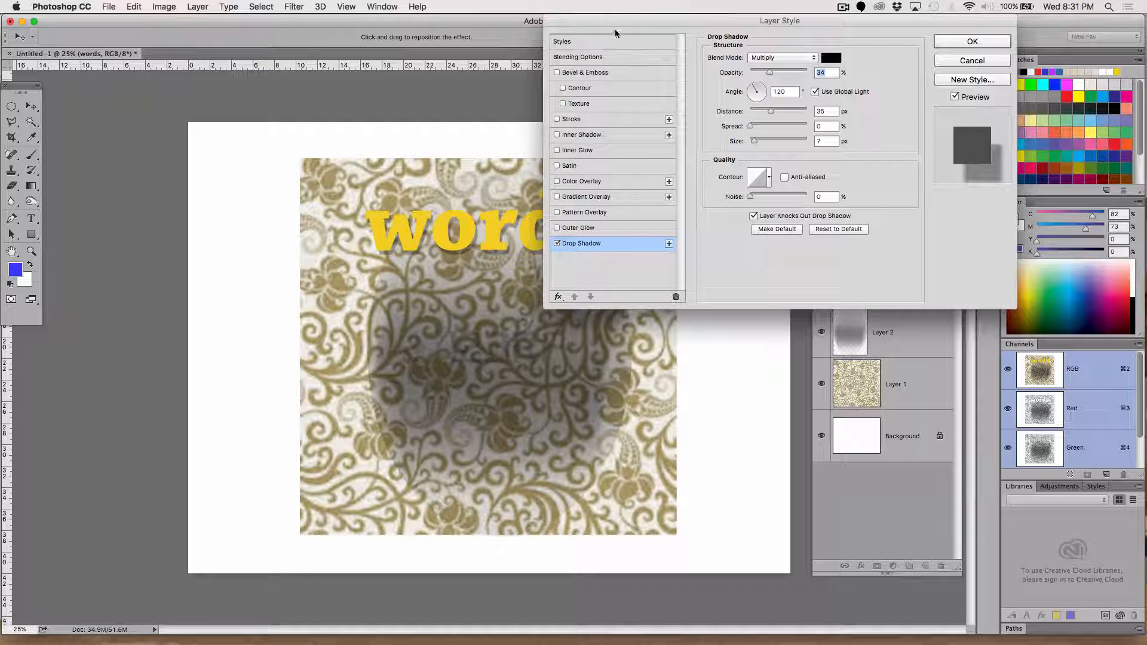
pyautogui.moveTo(616, 32); pyautogui.dragTo(713, 48)
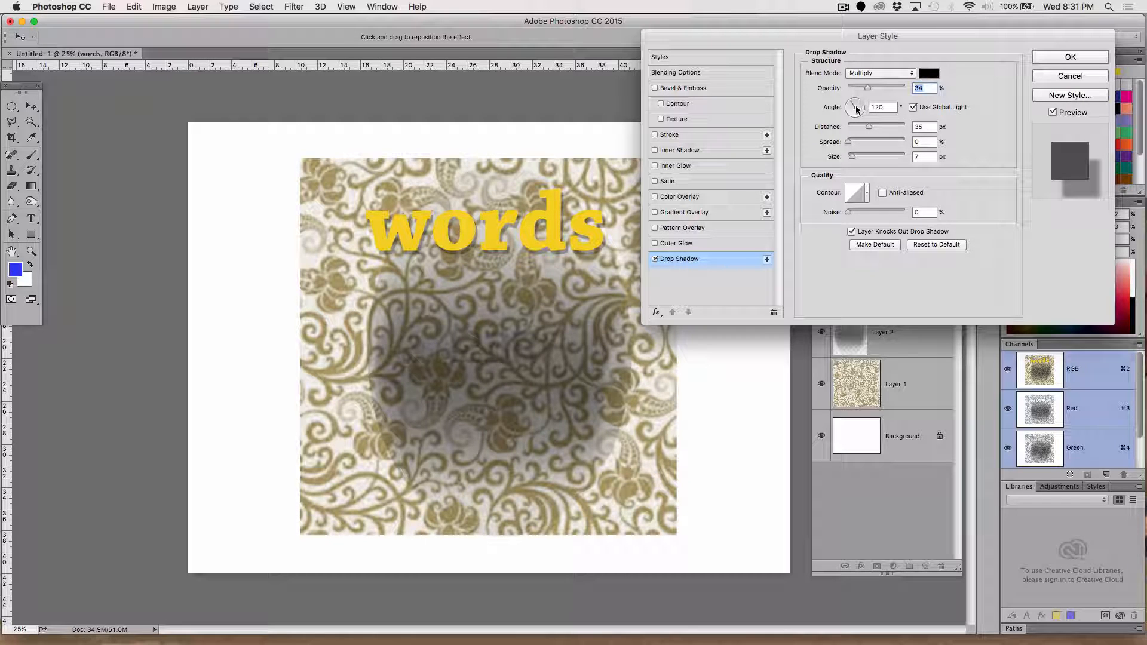
pyautogui.moveTo(856, 110); pyautogui.dragTo(849, 115)
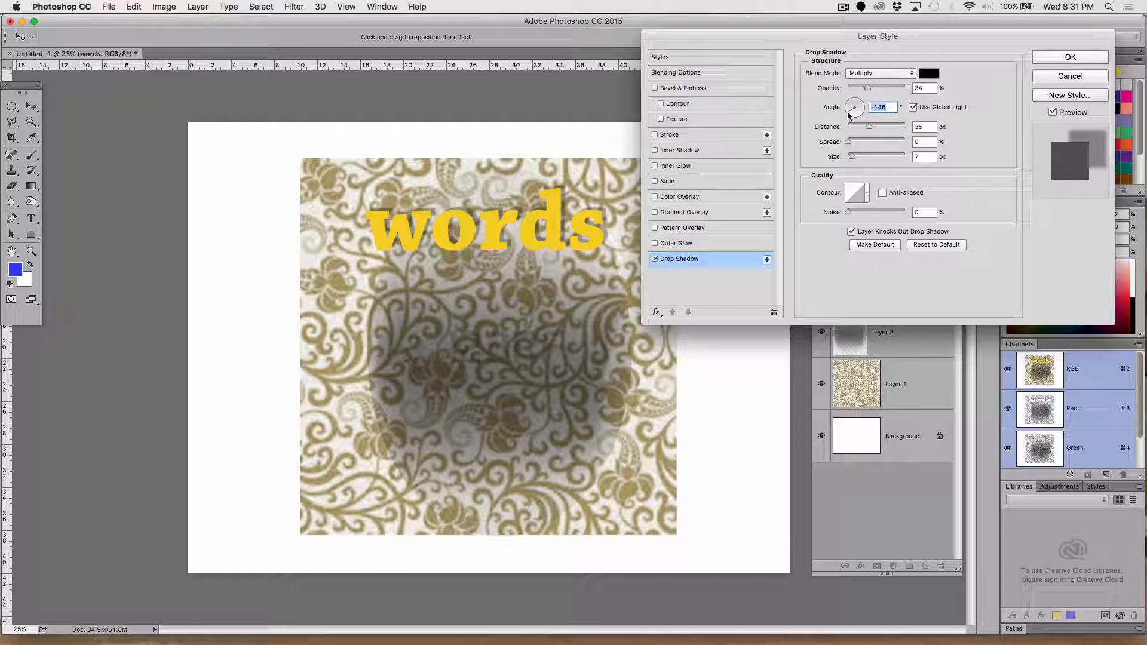
pyautogui.click(853, 103)
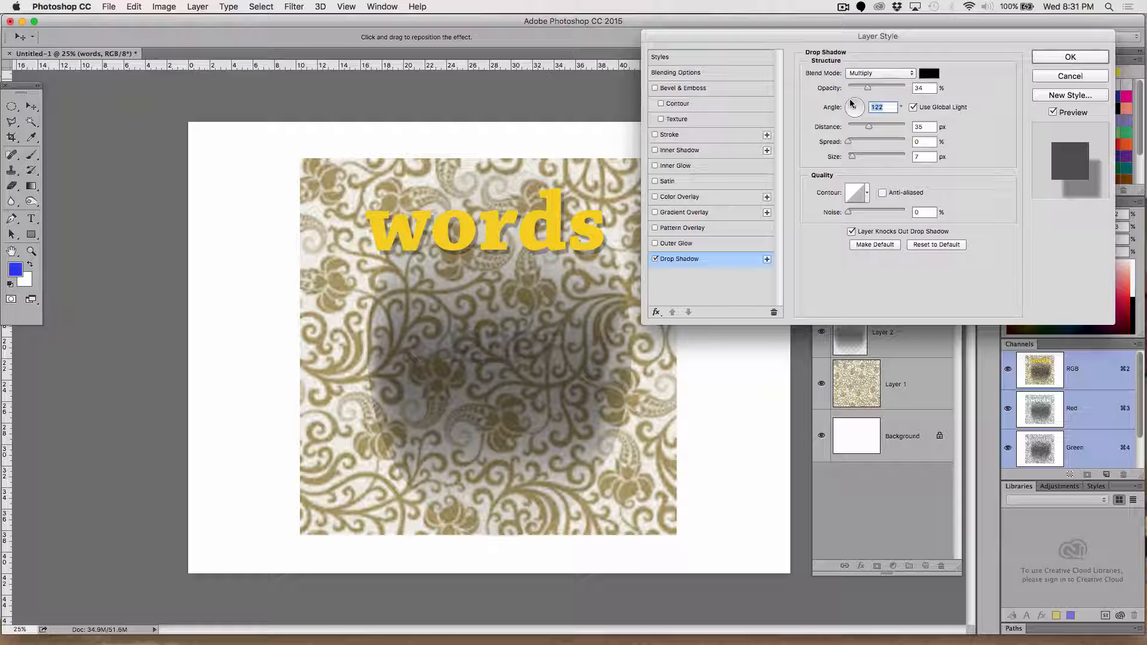
pyautogui.moveTo(869, 127); pyautogui.dragTo(859, 162)
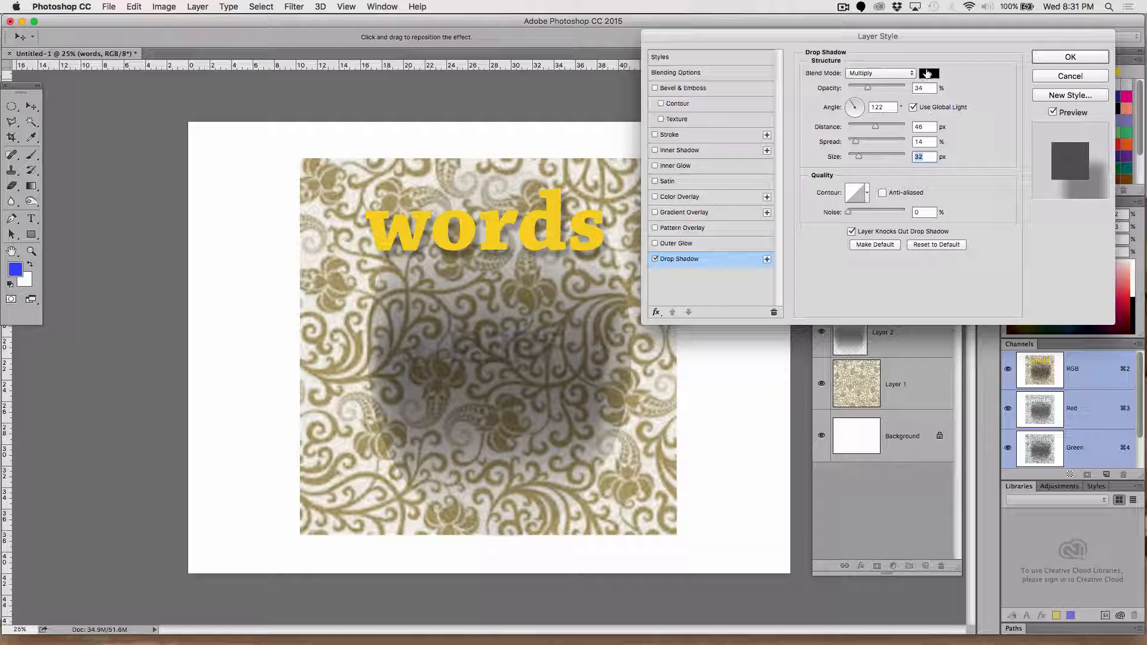
# Try dark red 3c0303 and bright red ee1818 as the colour of the "words" drop shadow.
pyautogui.click(927, 73)
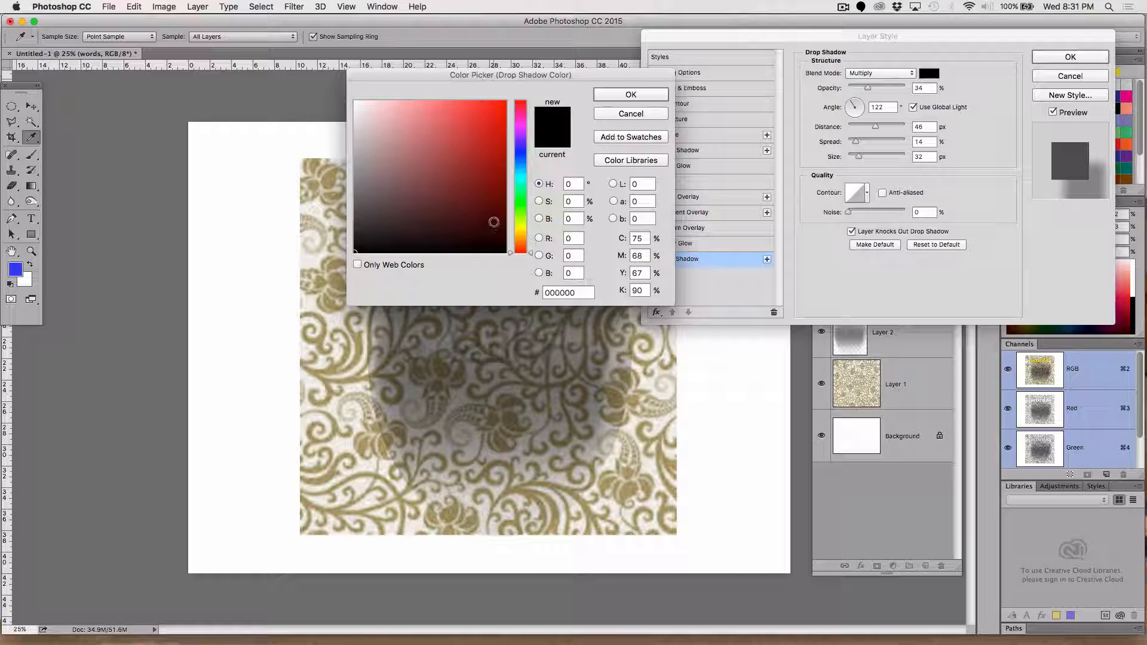
pyautogui.click(499, 217)
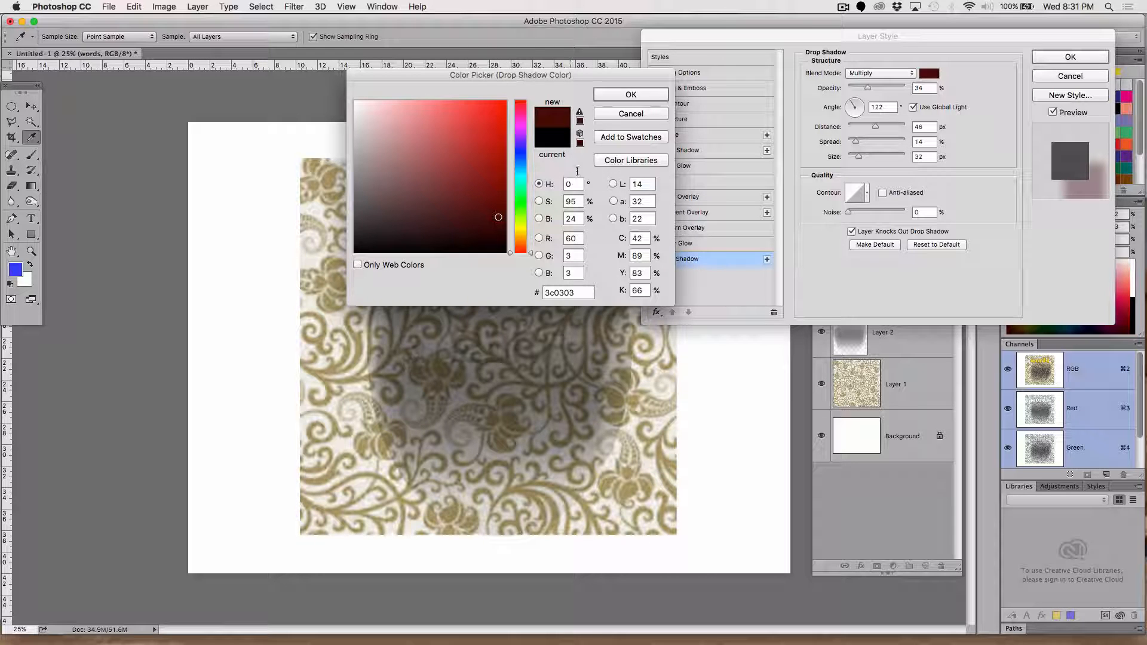
pyautogui.click(631, 97)
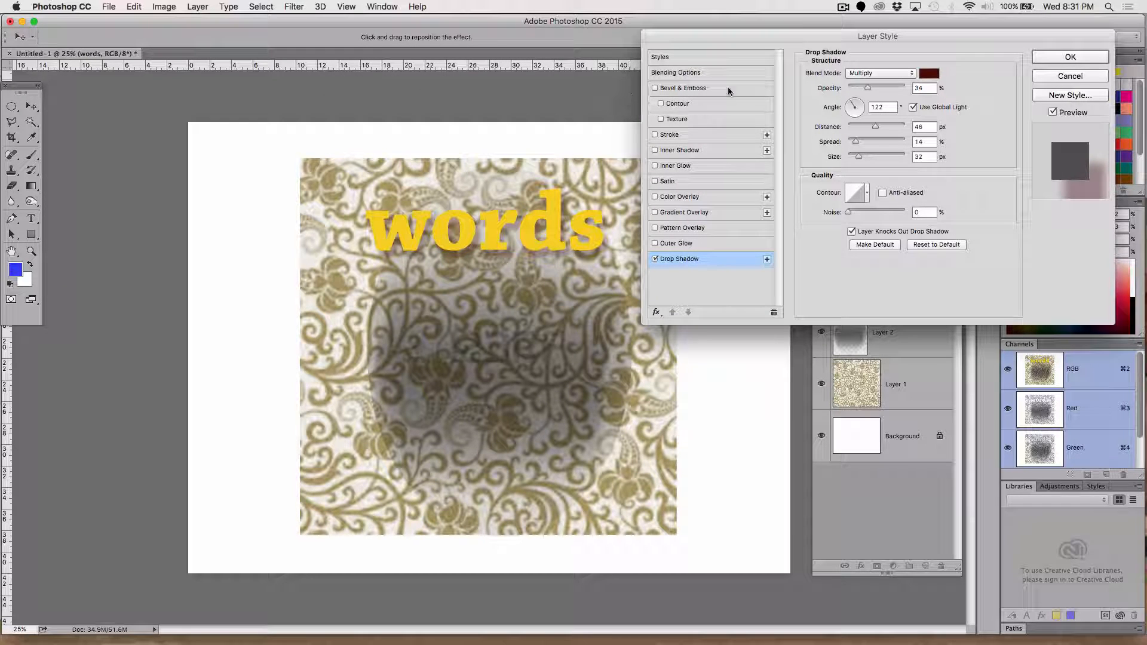
pyautogui.click(929, 73)
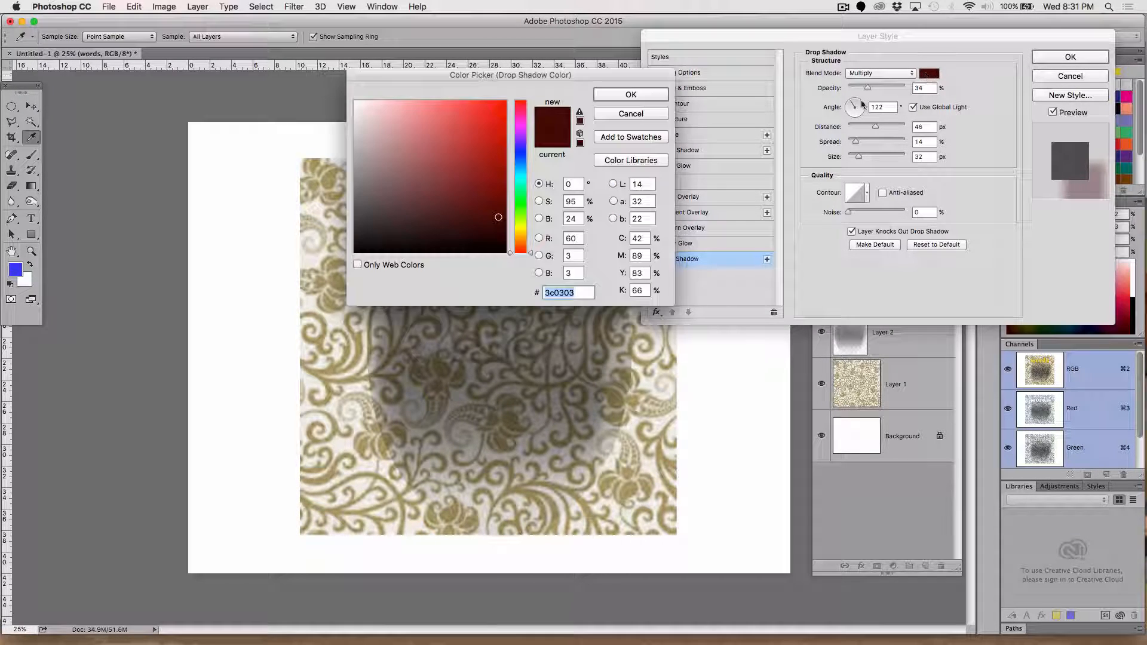
pyautogui.click(491, 111)
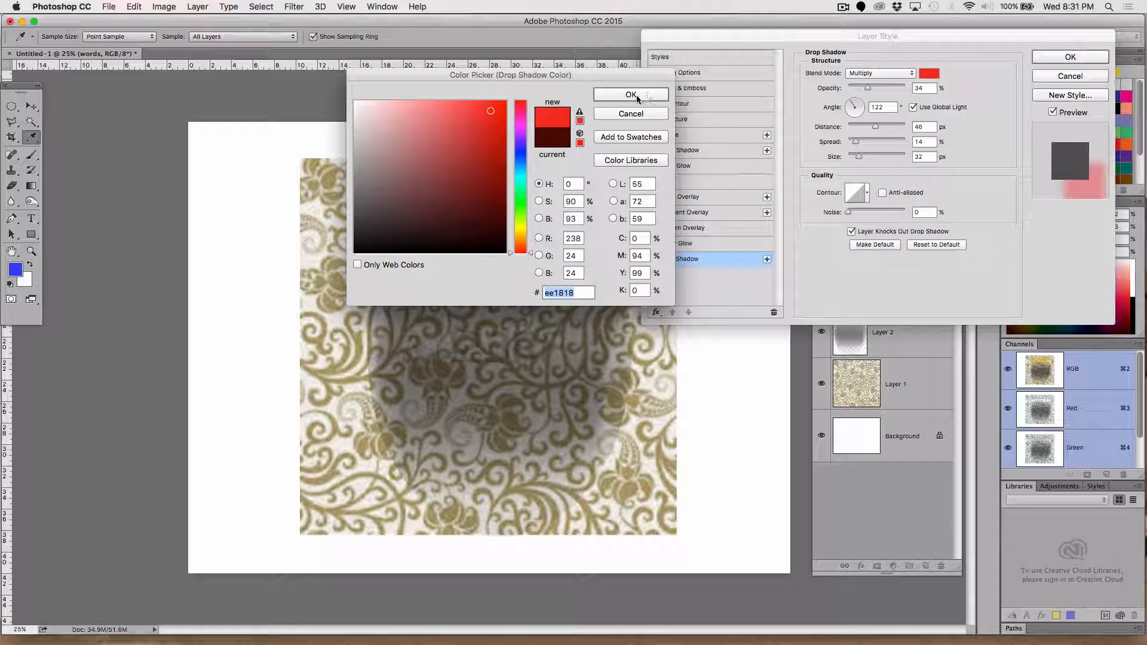
pyautogui.click(637, 97)
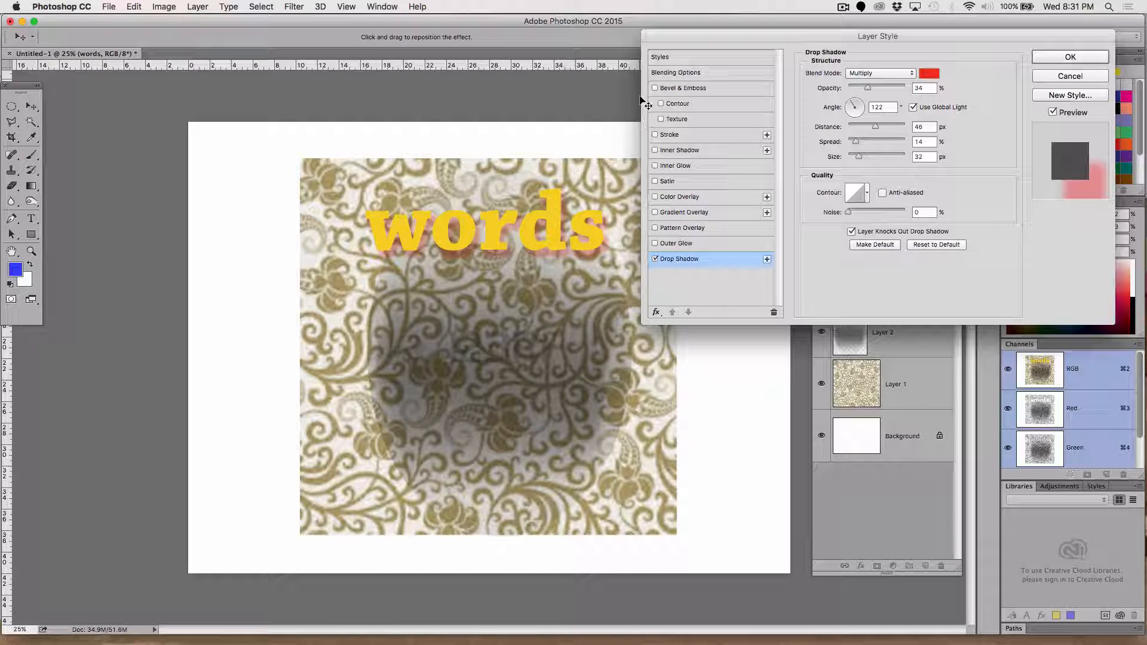
# Set the colour of the "words" drop shadow back to black.
pyautogui.click(928, 73)
pyautogui.click(389, 221)
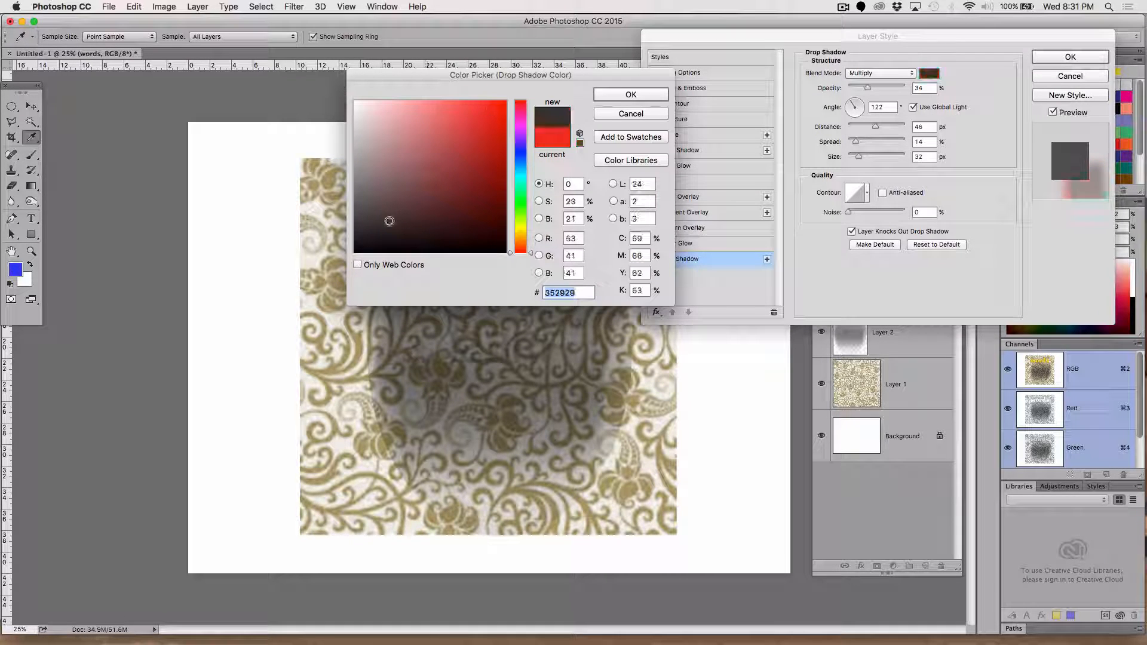
pyautogui.moveTo(389, 221); pyautogui.dragTo(355, 253)
pyautogui.click(630, 94)
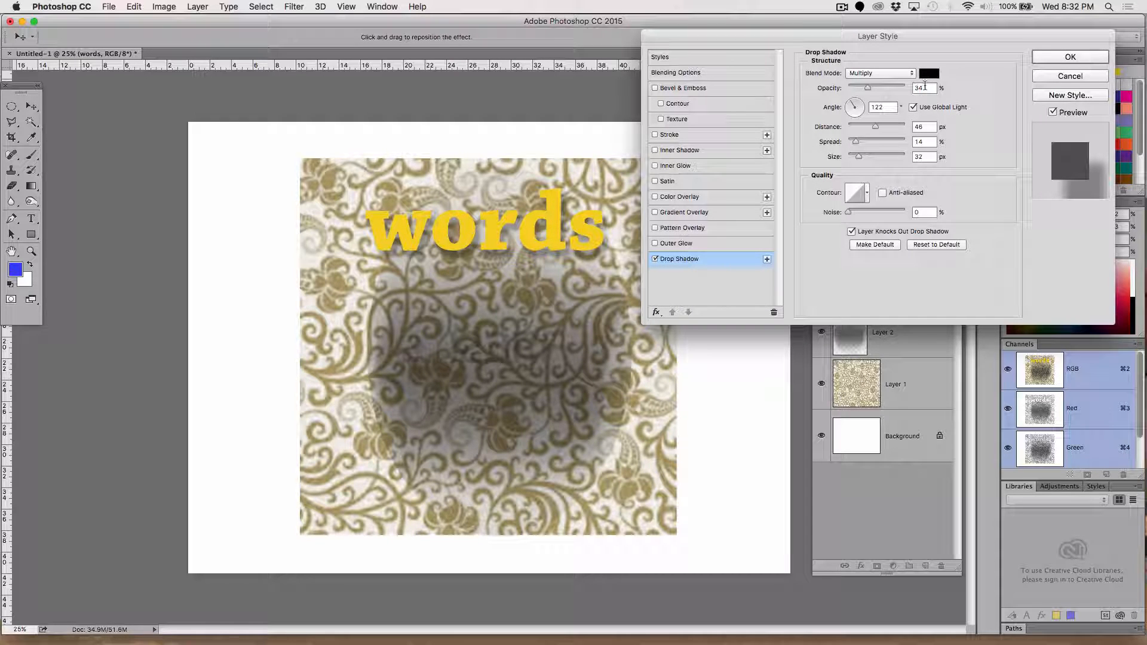
# Set the drop shadow's opacity to 50% and apply the layer style to the "words" layer.
pyautogui.doubleClick(928, 89)
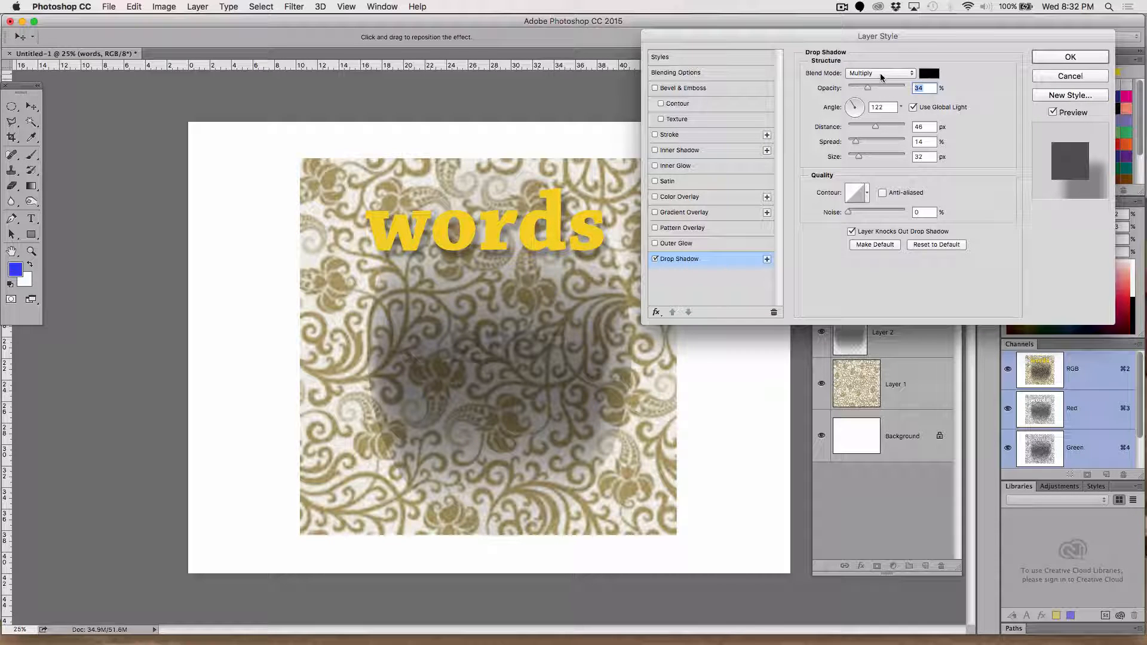
pyautogui.hotkey('shift', 'Up')
pyautogui.hotkey('shift', 'Up')
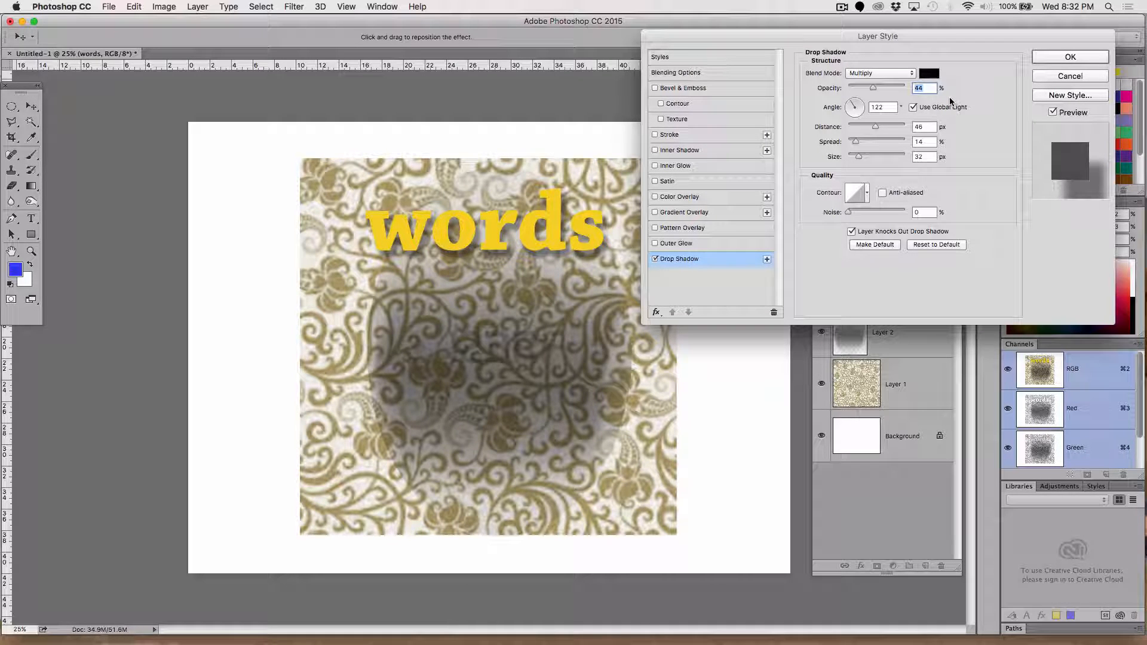
pyautogui.hotkey('shift', 'Up')
pyautogui.hotkey('shift', 'Up')
pyautogui.hotkey('shift', 'Up')
pyautogui.hotkey('shift', 'Up')
pyautogui.hotkey('shift', 'Up')
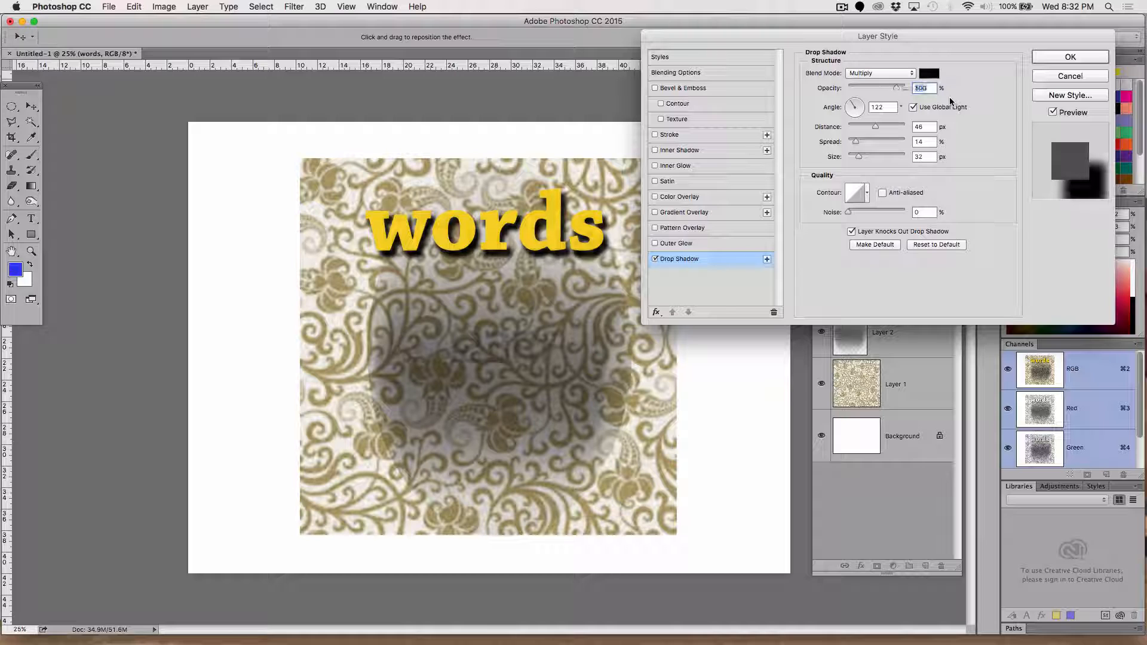
pyautogui.hotkey('shift', 'Down')
pyautogui.hotkey('shift', 'Down')
pyautogui.hotkey('shift', 'Down')
pyautogui.hotkey('shift', 'Down')
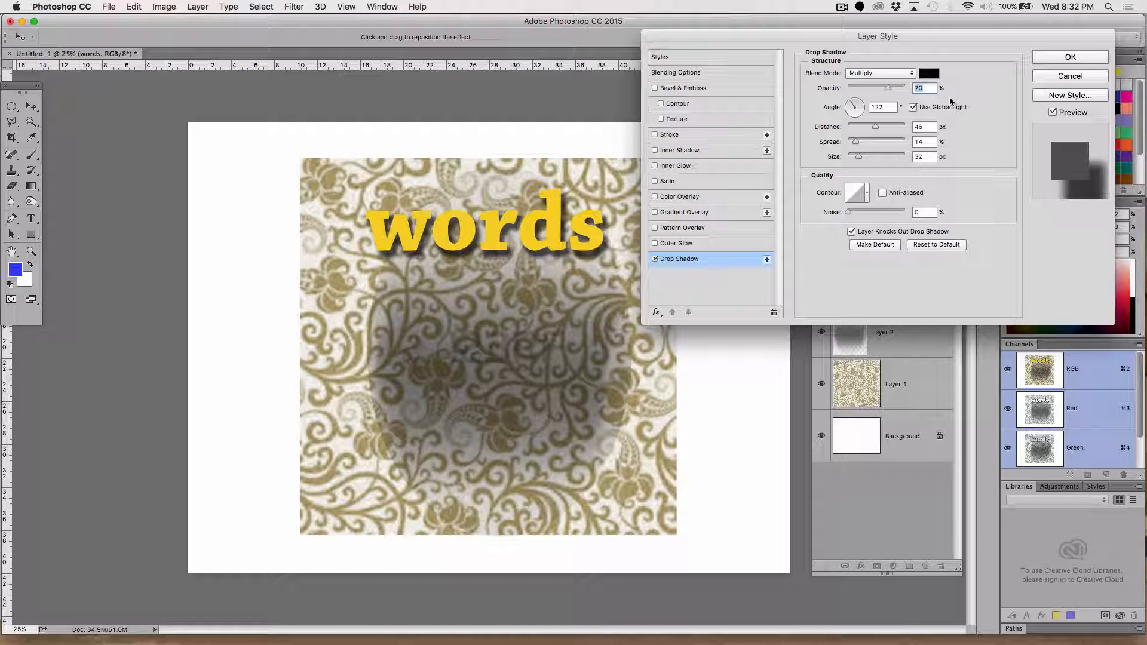
pyautogui.hotkey('shift', 'Down')
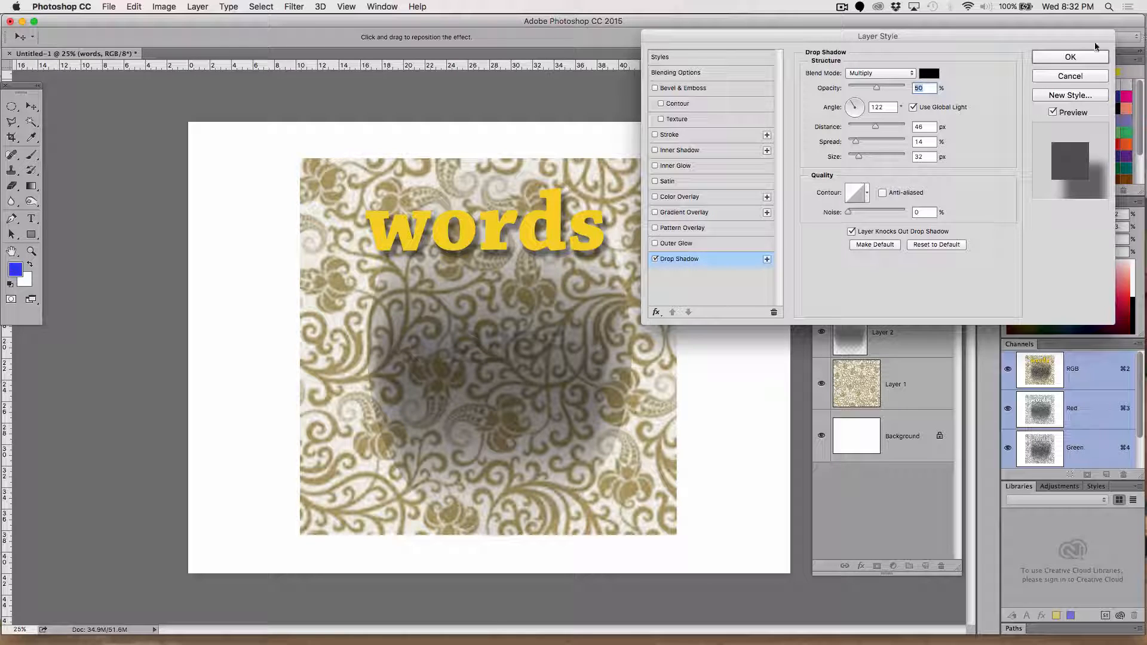
pyautogui.click(1063, 57)
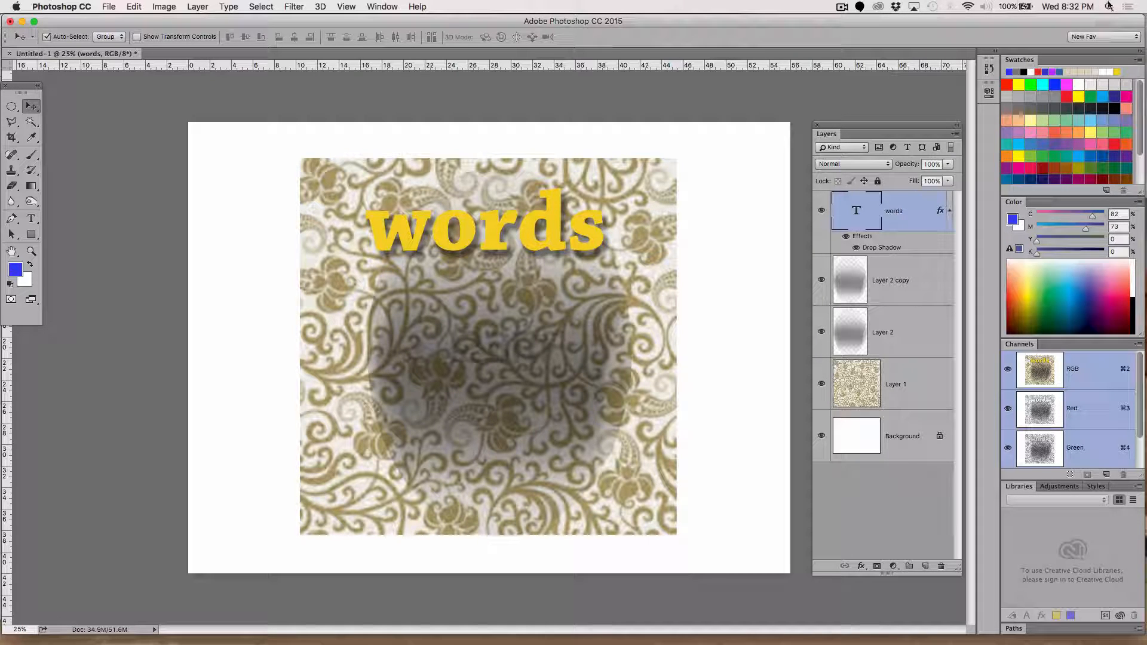
# Search the computer for Adobe Illustrator CC 2015, launch it and dismiss its What's New window.
pyautogui.click(1108, 6)
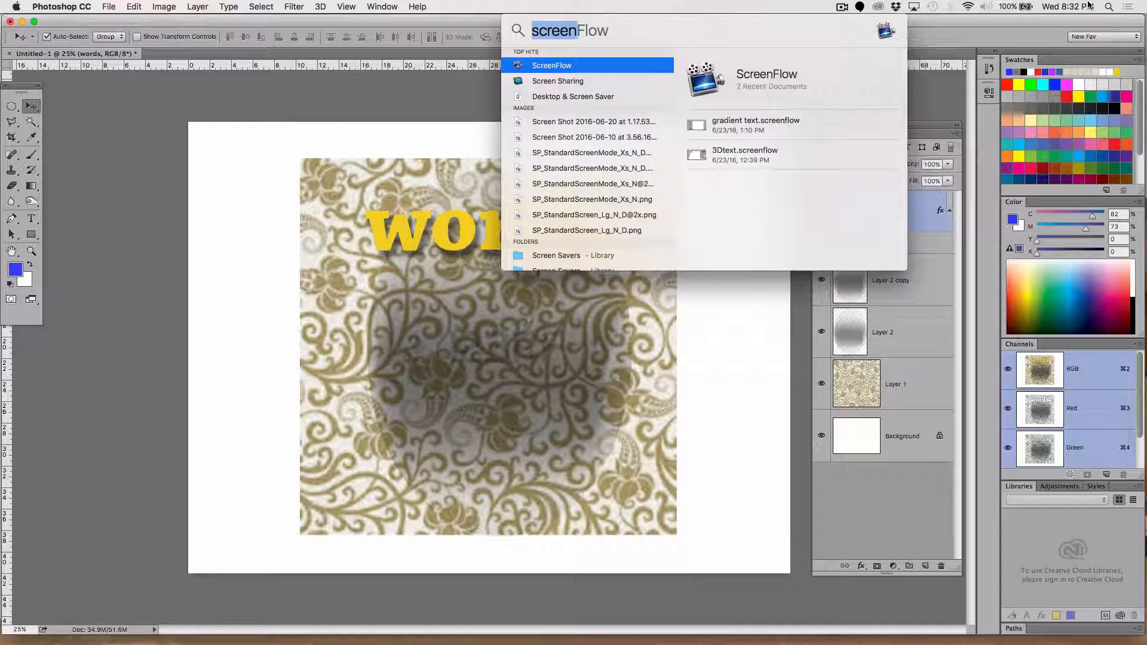
pyautogui.write('illus')
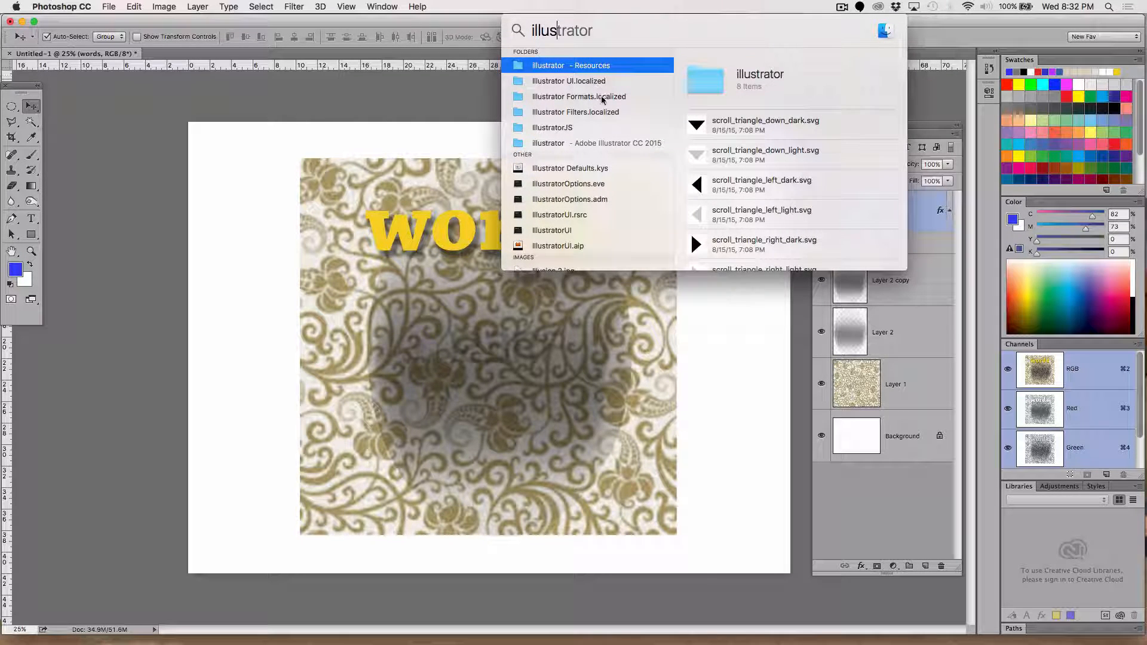
pyautogui.scroll(-5, 601, 99)
pyautogui.scroll(5, 604, 102)
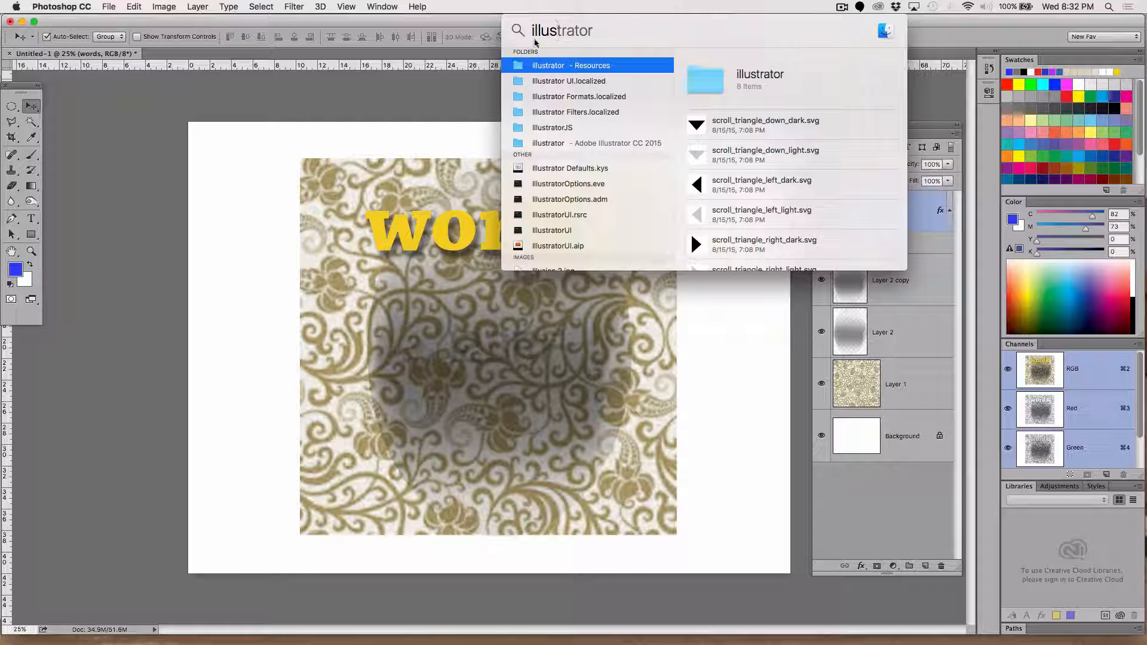
pyautogui.click(535, 42)
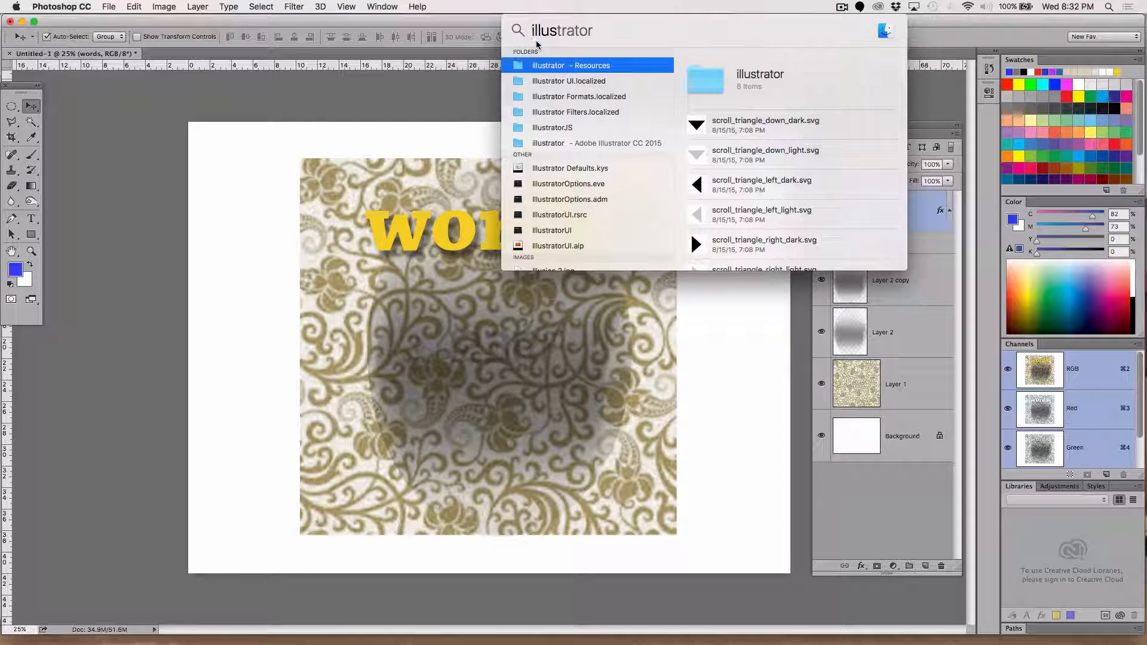
pyautogui.write('adobe')
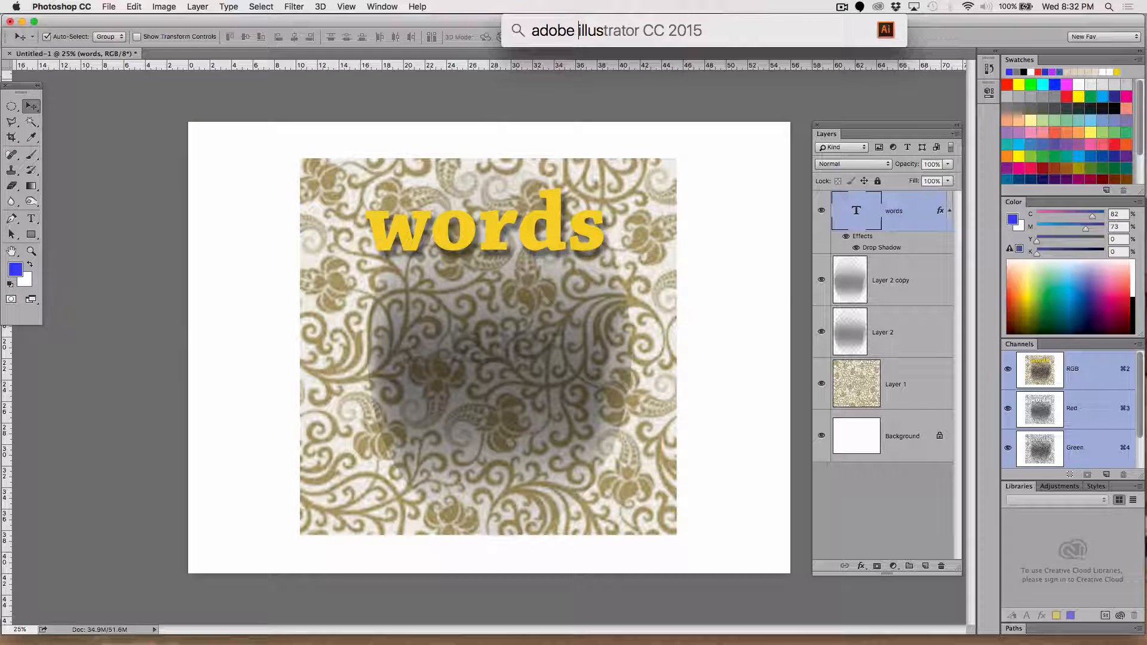
pyautogui.doubleClick(575, 68)
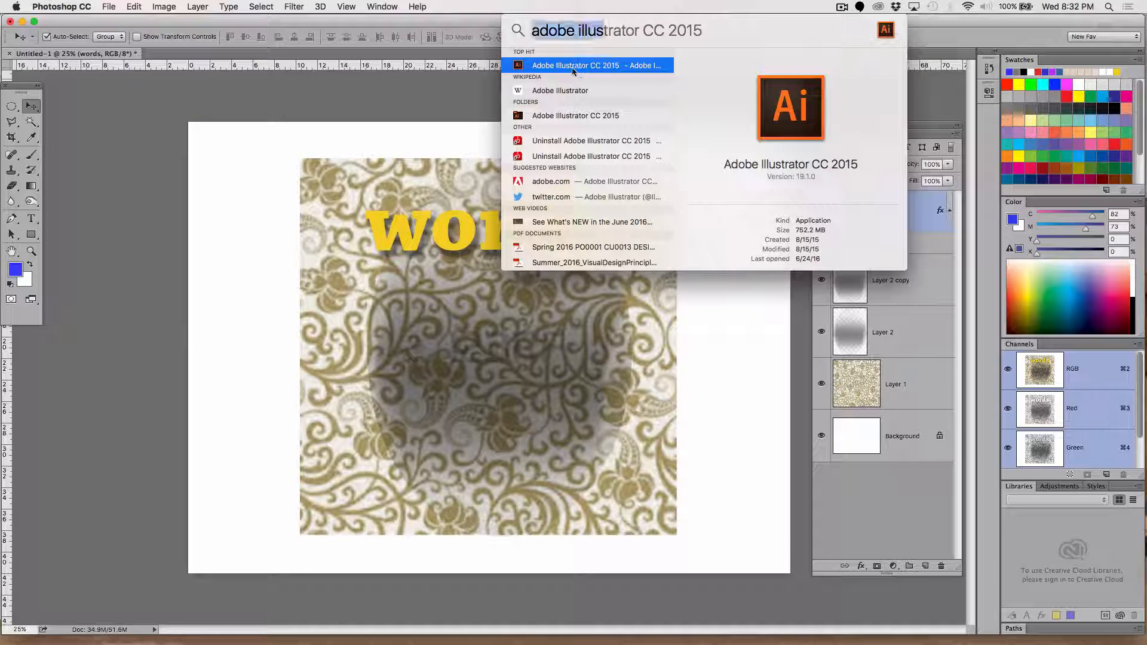
pyautogui.doubleClick(519, 68)
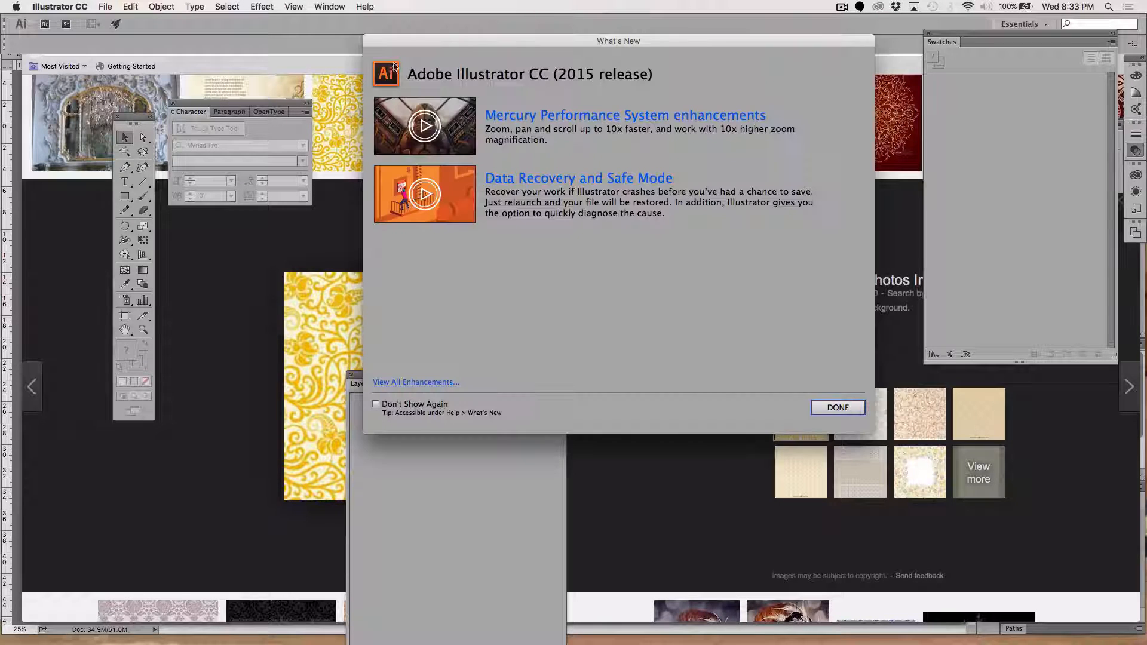
pyautogui.click(836, 408)
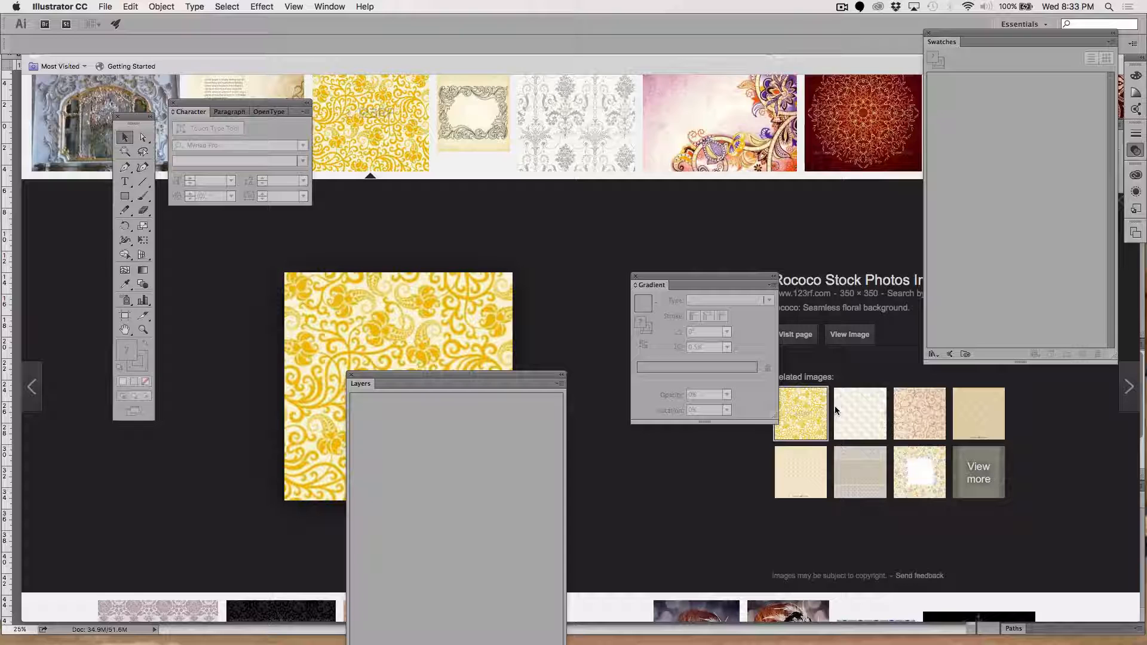
# Create a new single-artboard Letter document in landscape orientation, 11 in wide and 8.5 in high.
pyautogui.press('super+n')
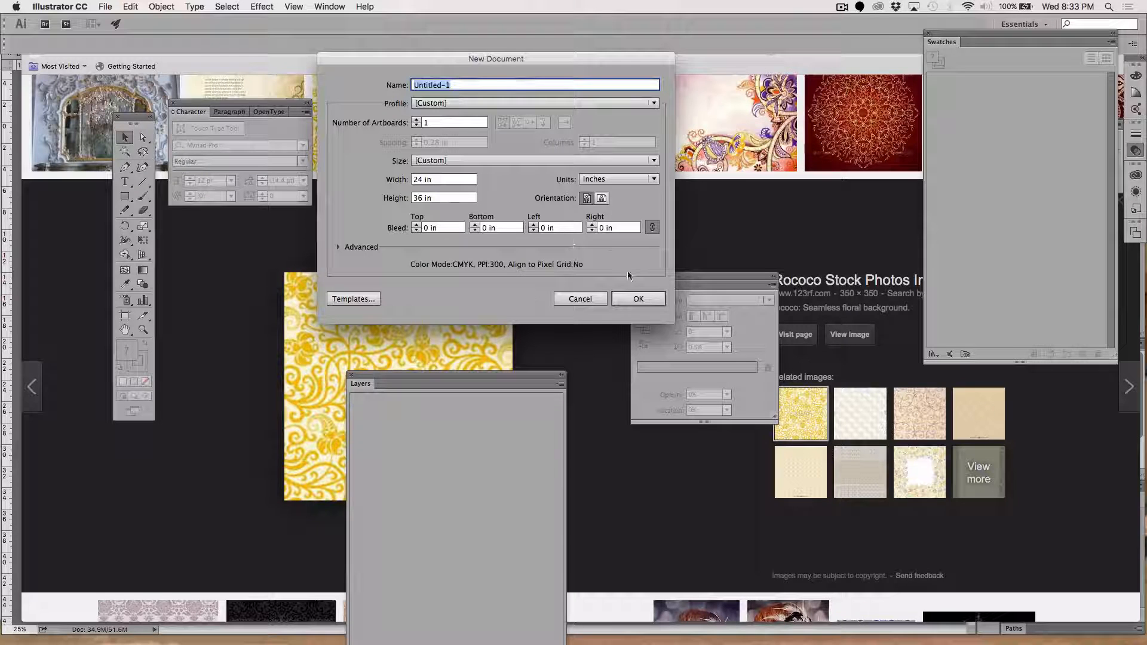
pyautogui.click(481, 161)
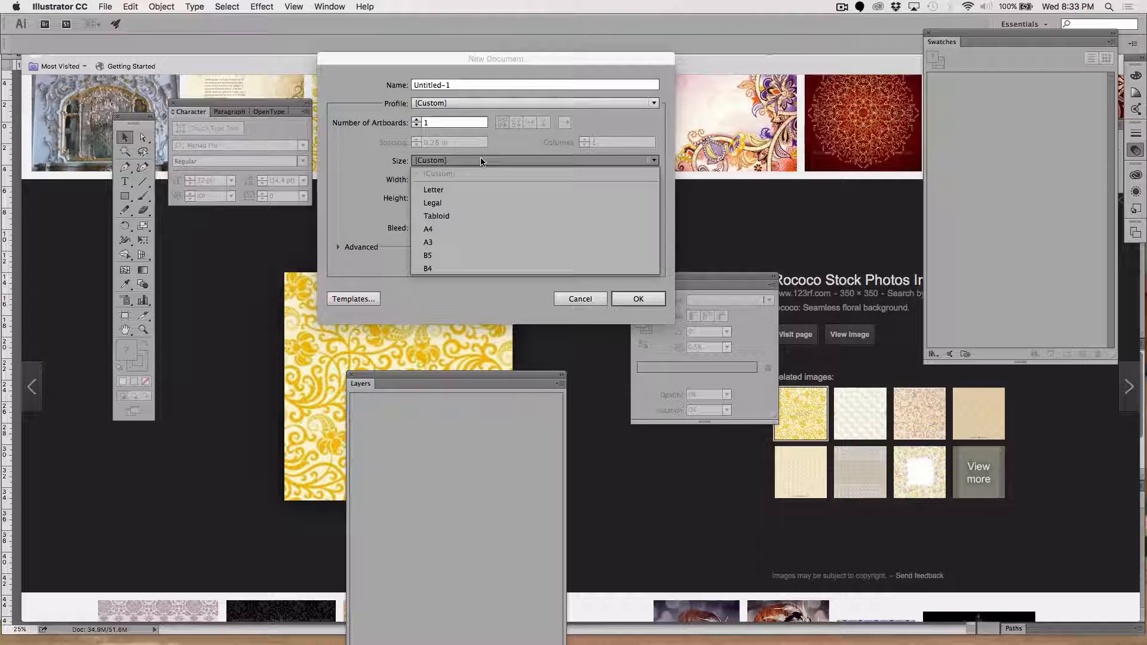
pyautogui.click(466, 190)
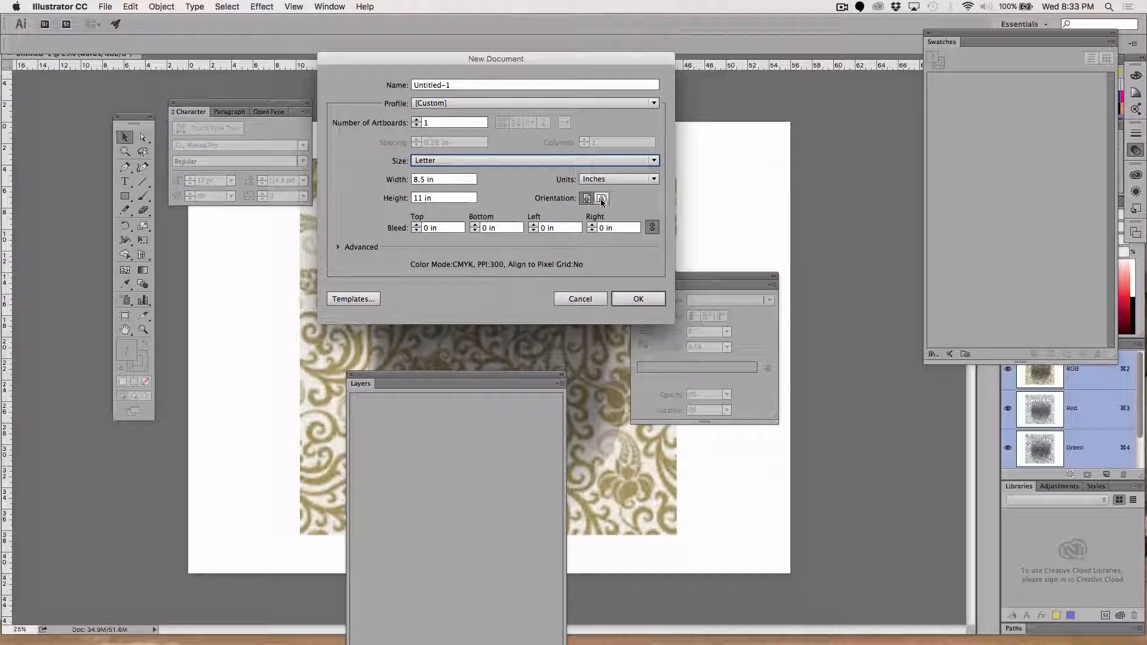
pyautogui.click(601, 200)
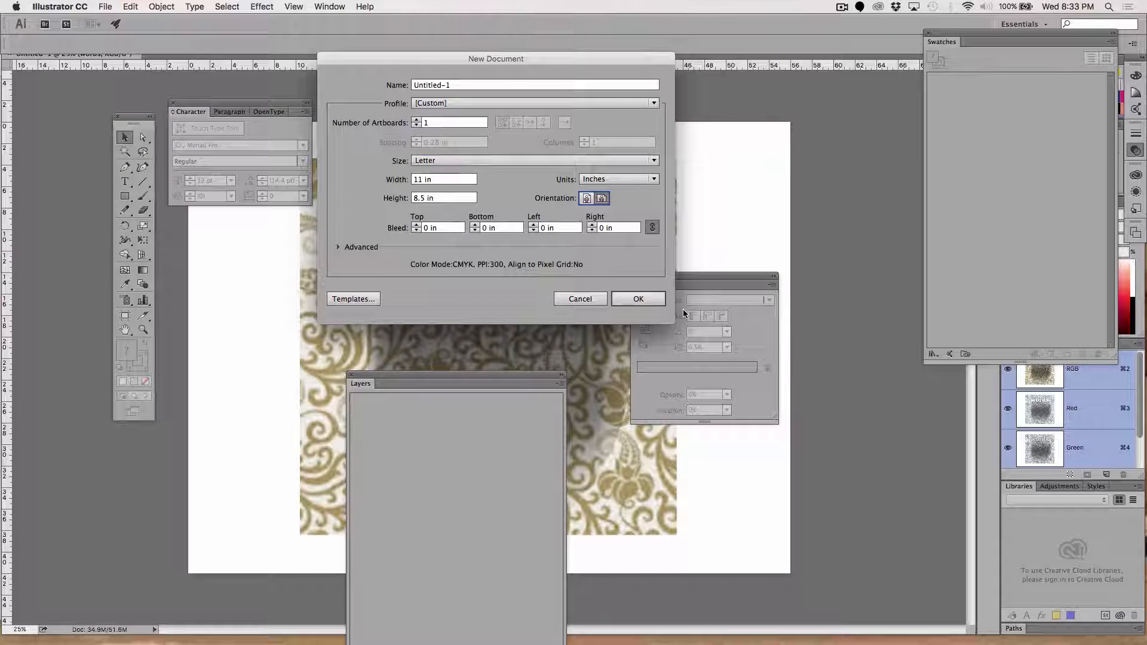
pyautogui.click(636, 300)
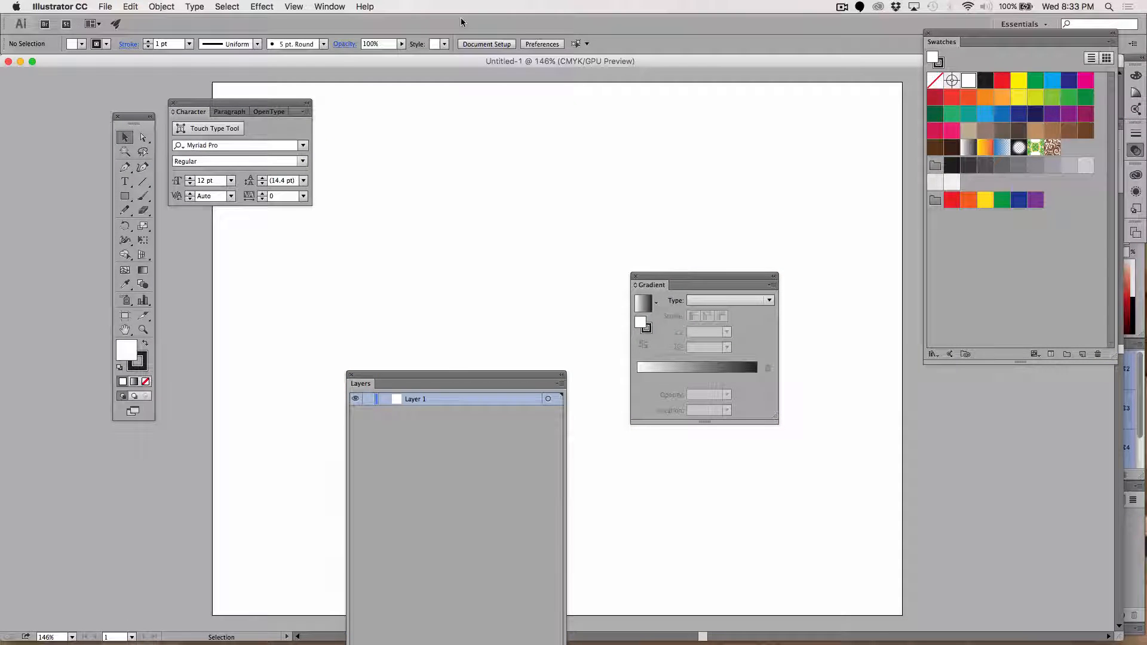
# Reset the Essentials workspace to its default arrangement.
pyautogui.click(328, 6)
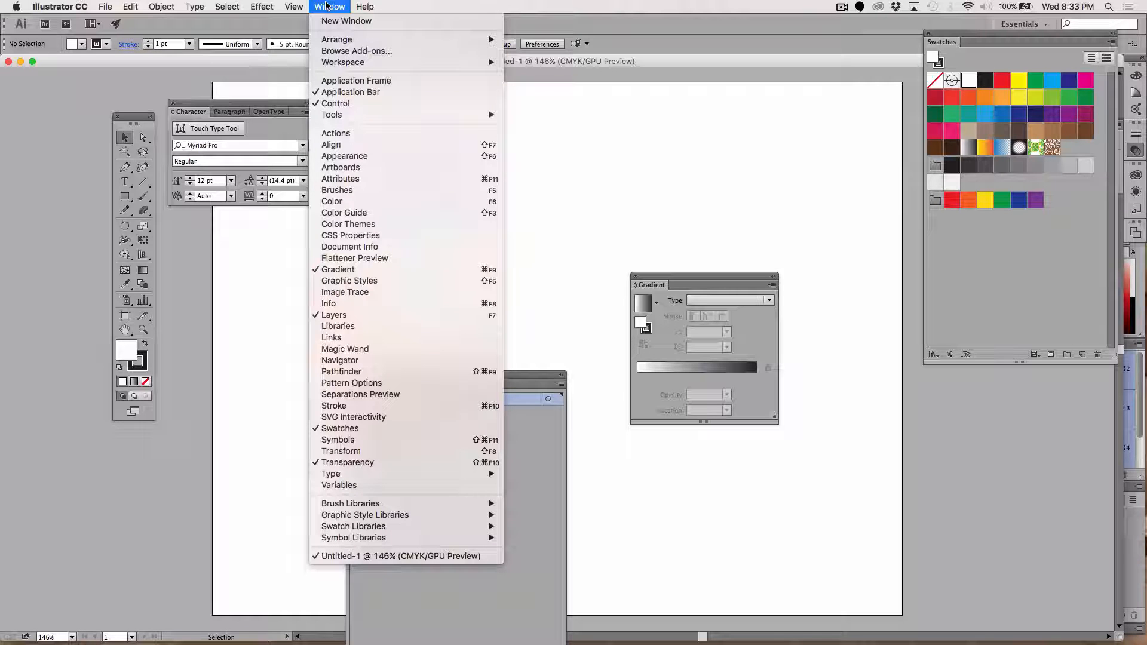
pyautogui.moveTo(344, 64)
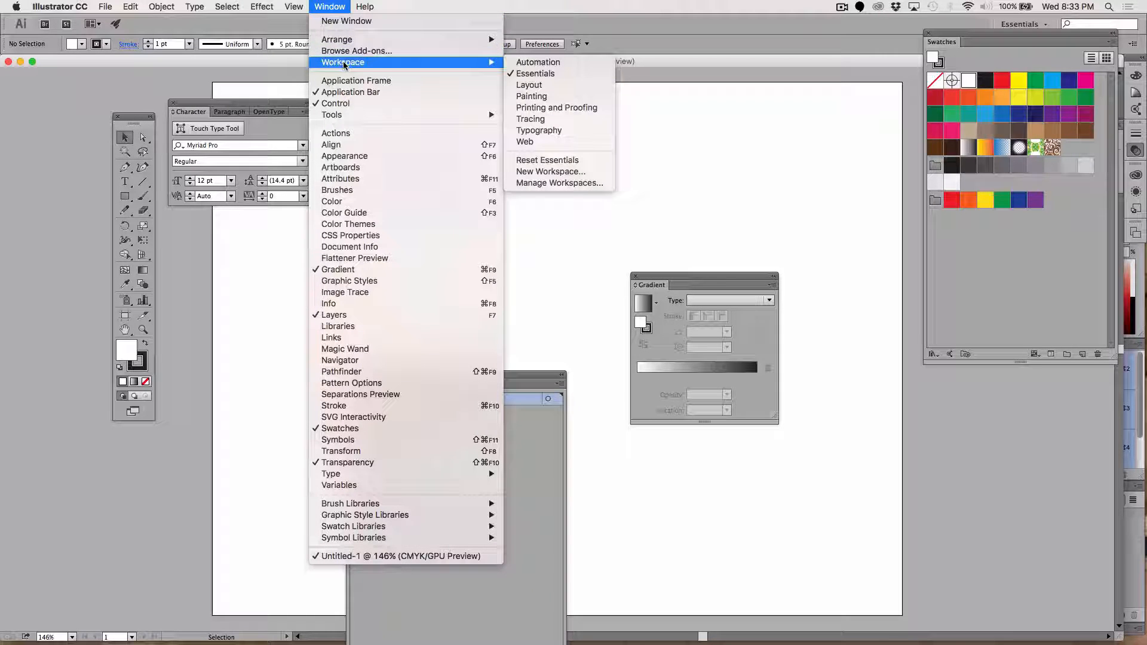
pyautogui.moveTo(339, 41)
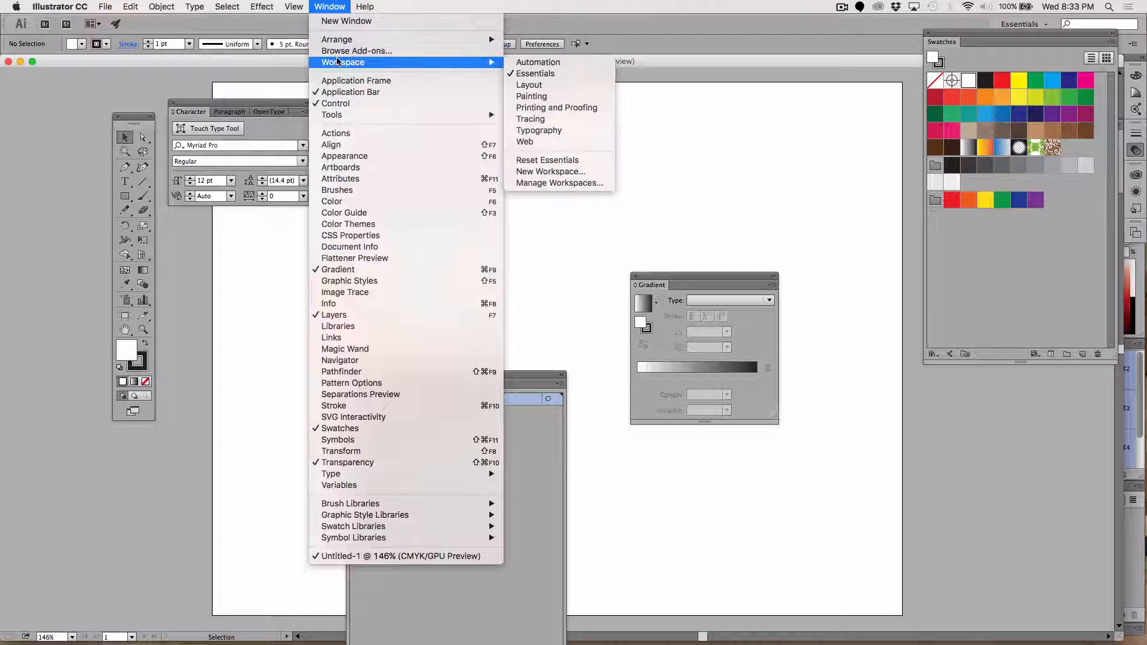
pyautogui.click(540, 162)
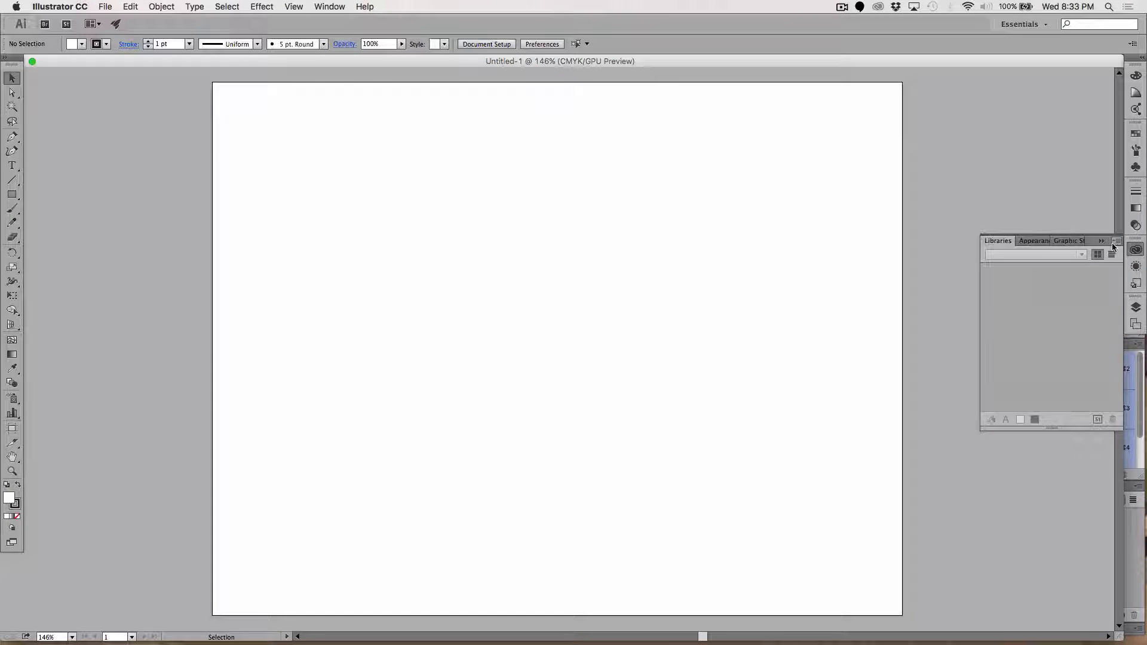
# Collapse the expanded Libraries group and float the toolbox beside the artboard in two columns.
pyautogui.click(1102, 242)
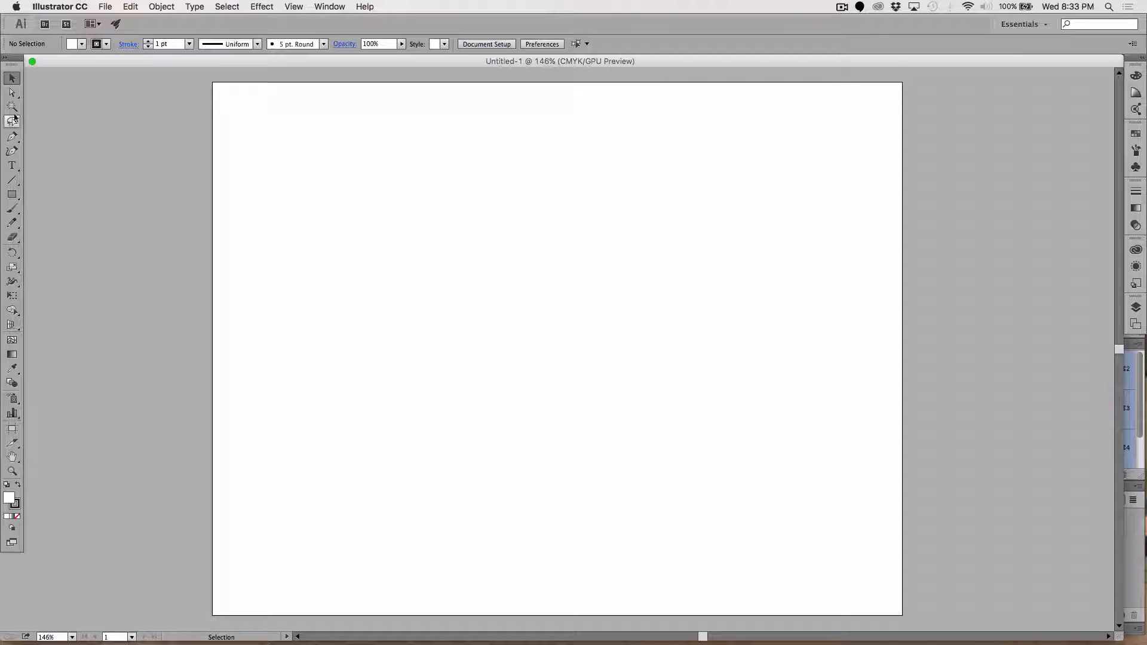
pyautogui.moveTo(10, 59); pyautogui.dragTo(102, 103)
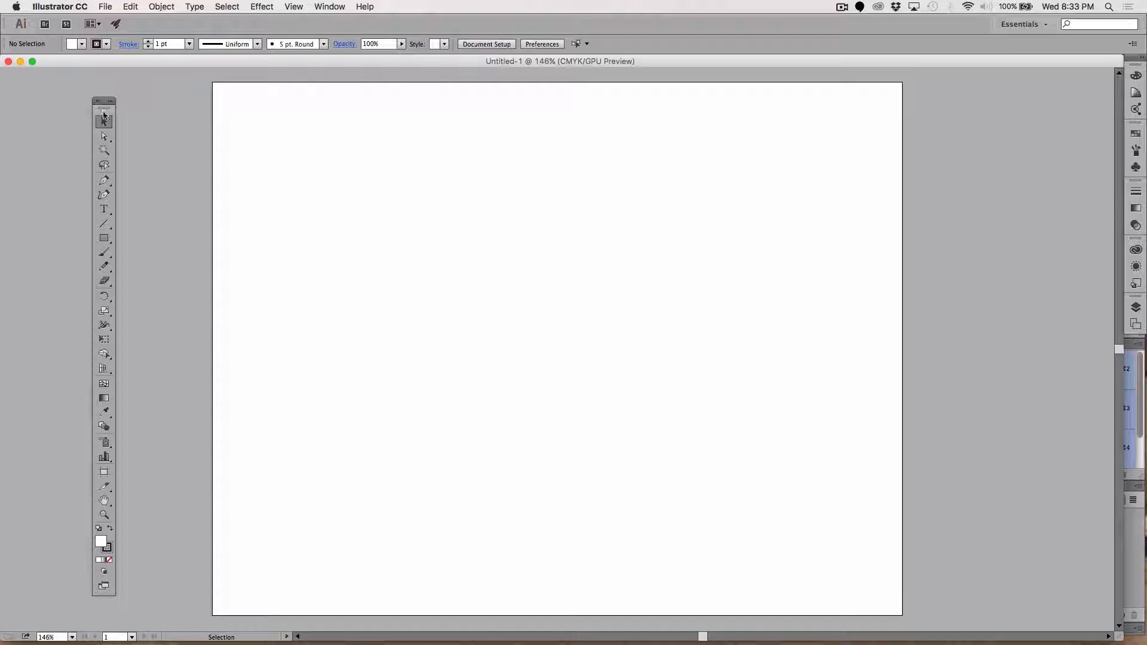
pyautogui.click(100, 102)
# Activate the Type tool and set the fill colour to yellow D8C72B.
pyautogui.press('t')
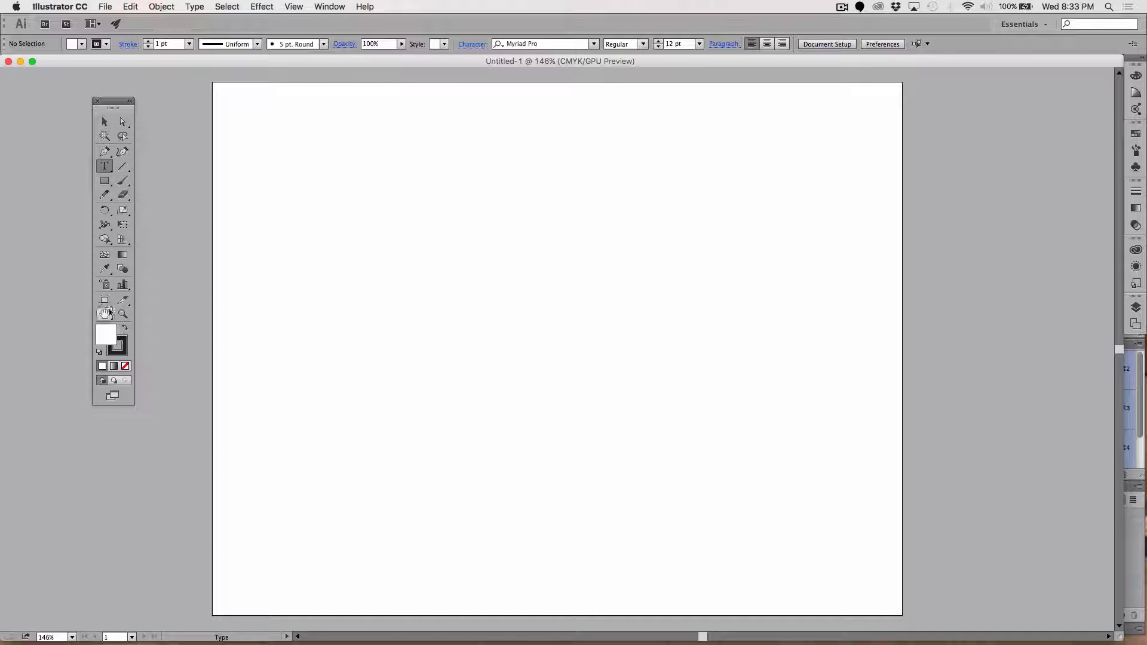
pyautogui.doubleClick(107, 334)
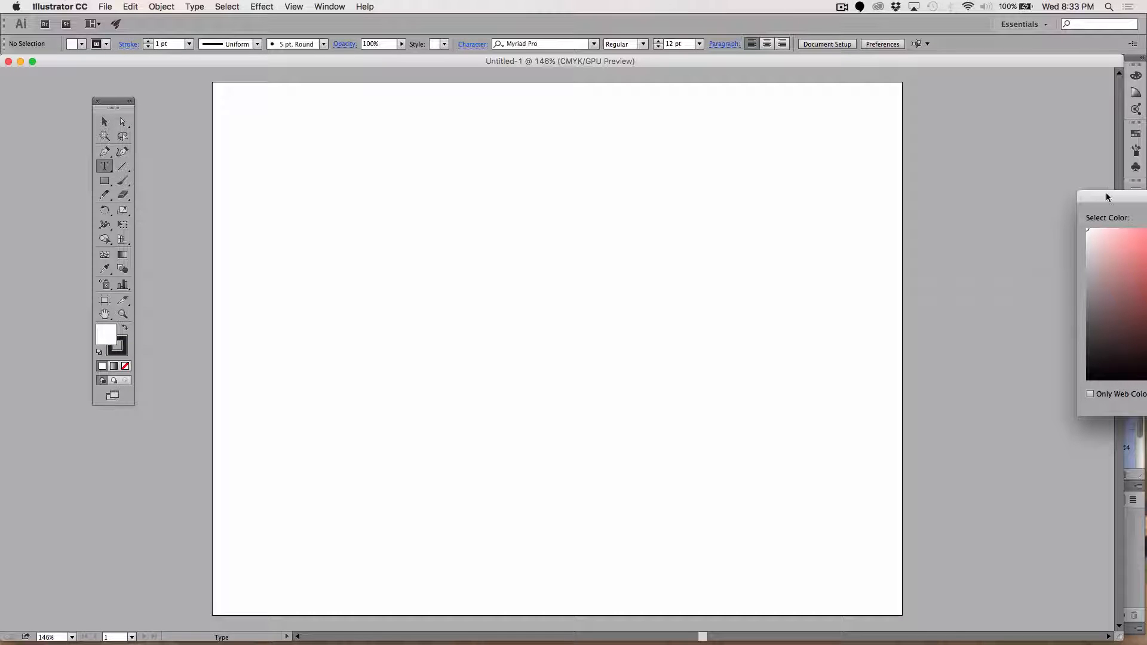
pyautogui.moveTo(1106, 192); pyautogui.dragTo(753, 144)
pyautogui.write('A06464')
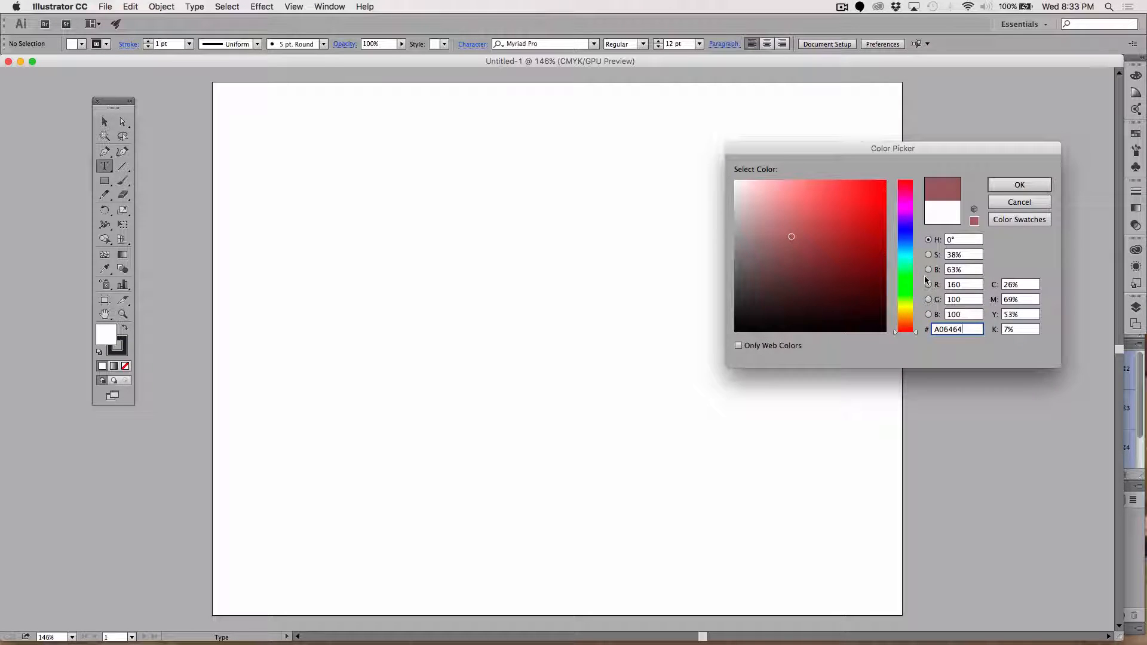
pyautogui.click(904, 306)
pyautogui.write('ADAD4B')
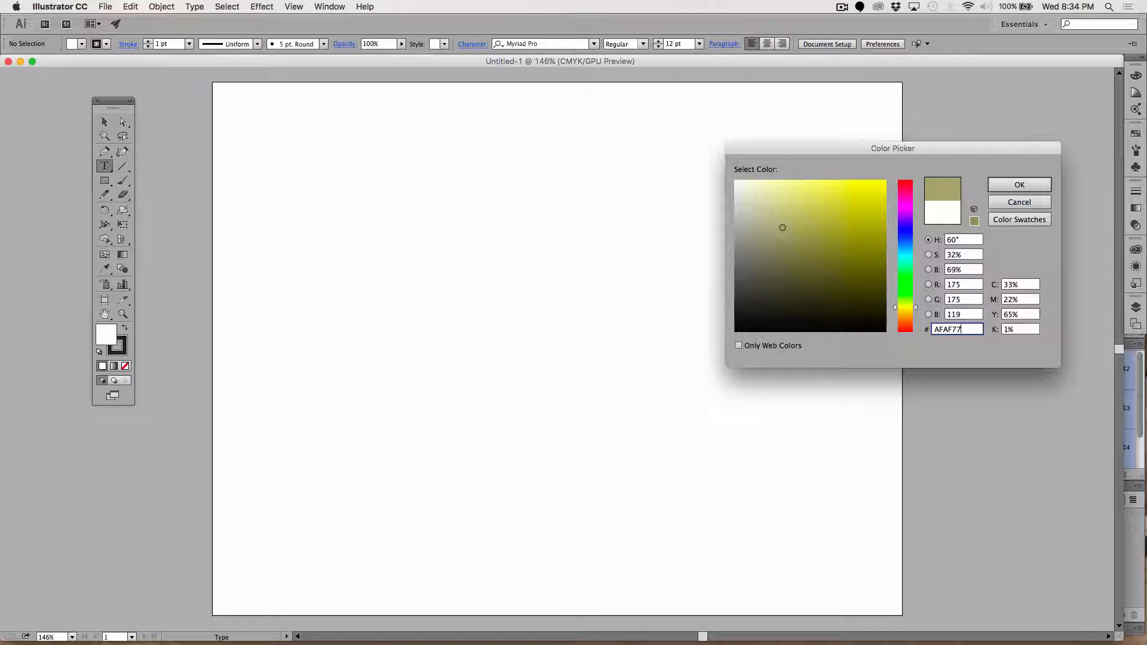
pyautogui.write('D8AA2B')
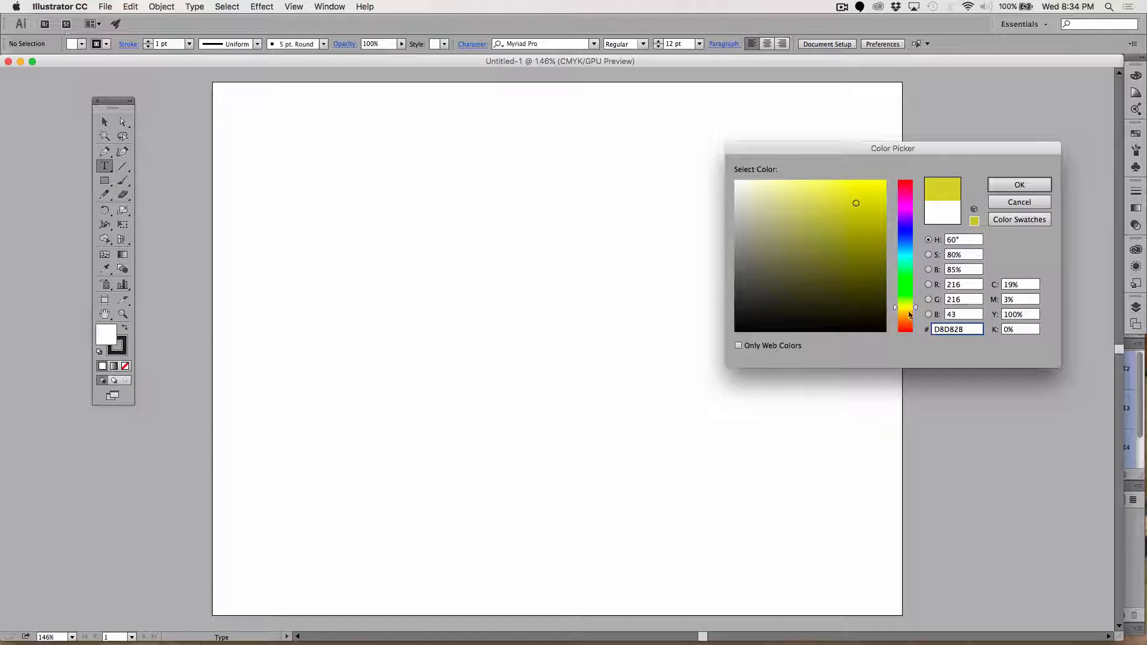
pyautogui.click(908, 309)
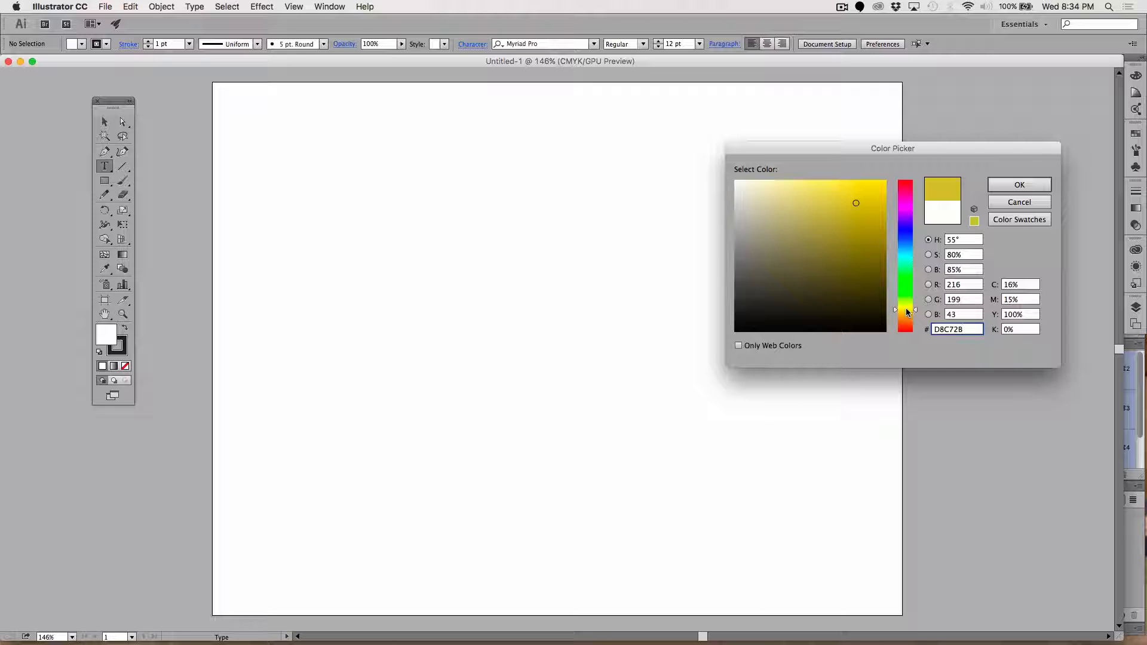
pyautogui.click(1019, 189)
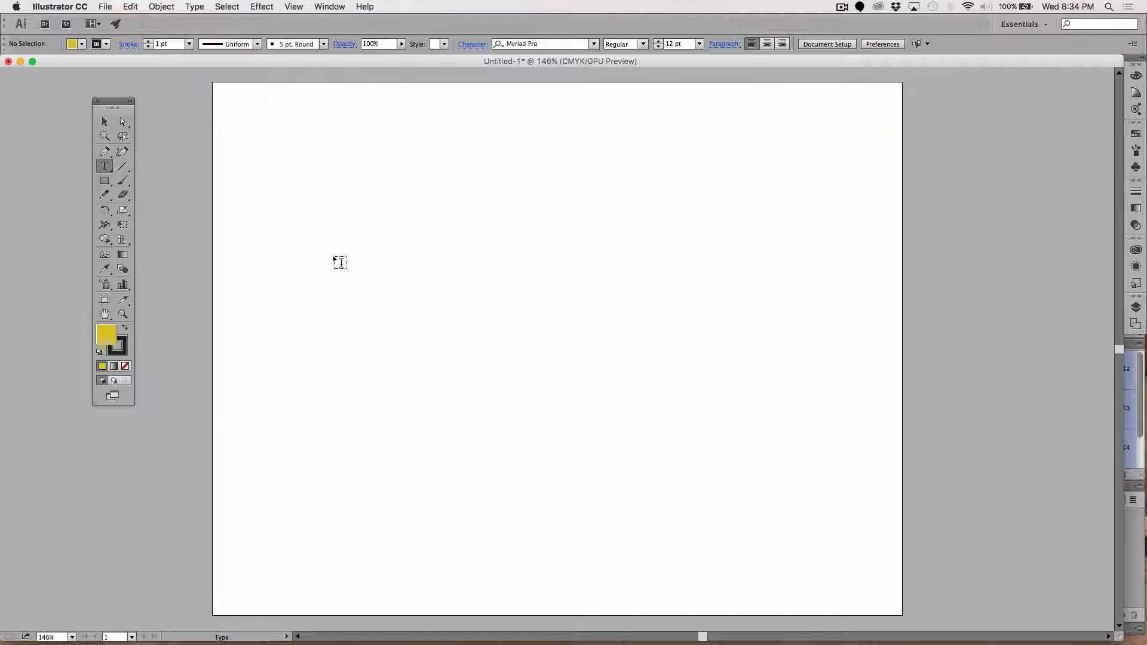
# Start a point text in the artboard's upper left area and set its fill colour to yellow E5D45A.
pyautogui.click(340, 263)
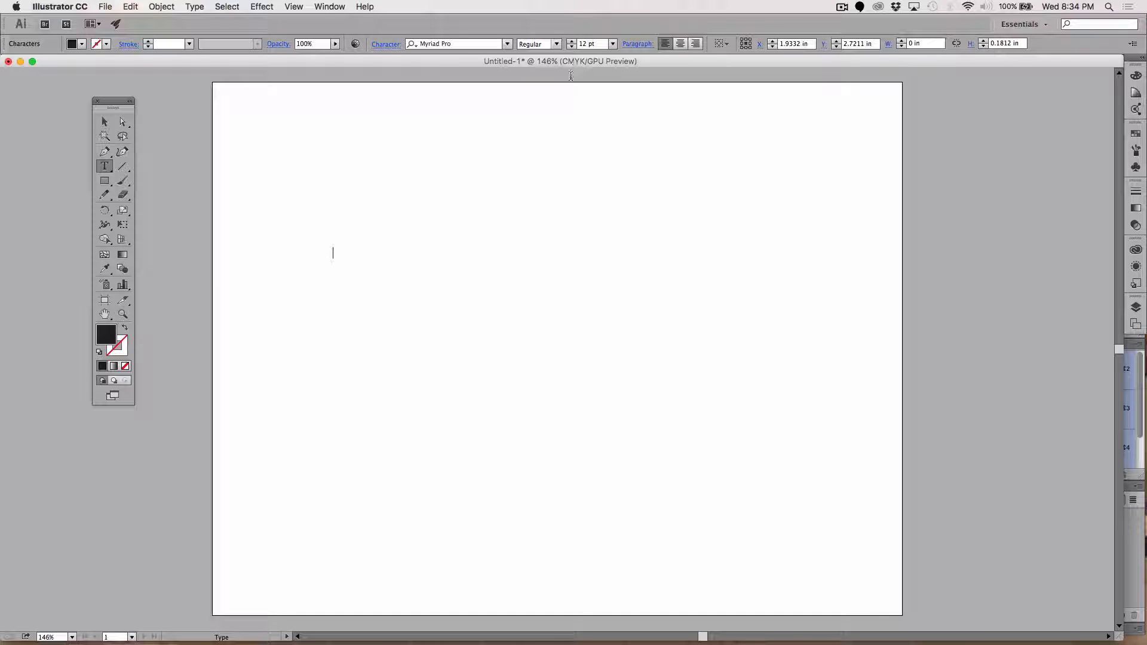
pyautogui.doubleClick(102, 337)
pyautogui.click(772, 245)
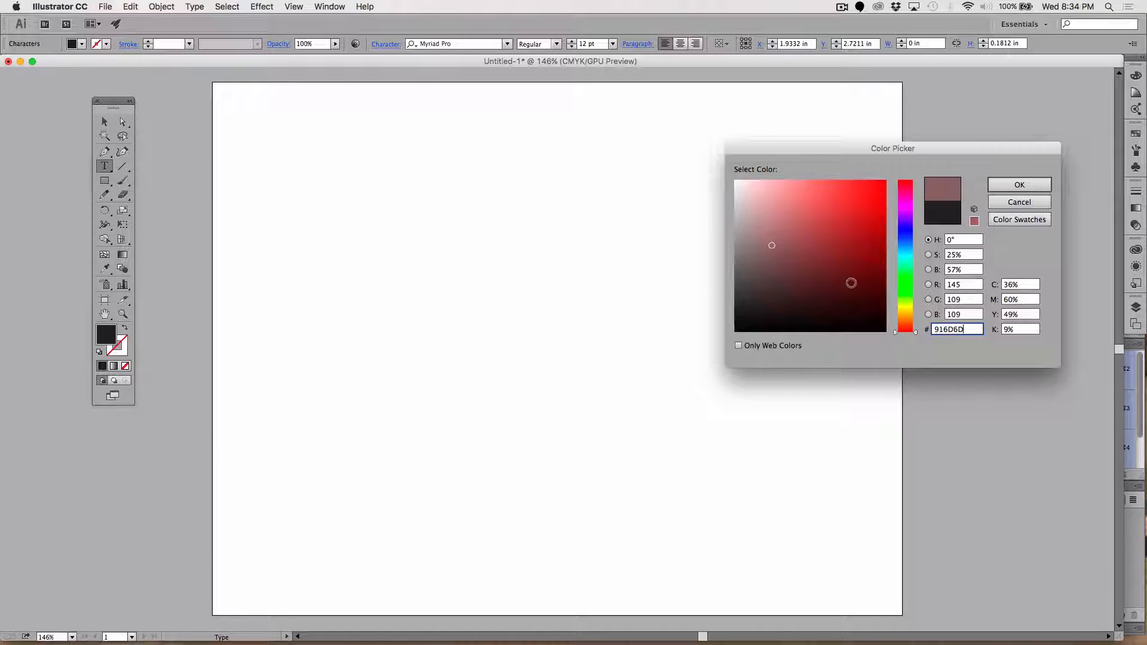
pyautogui.click(905, 310)
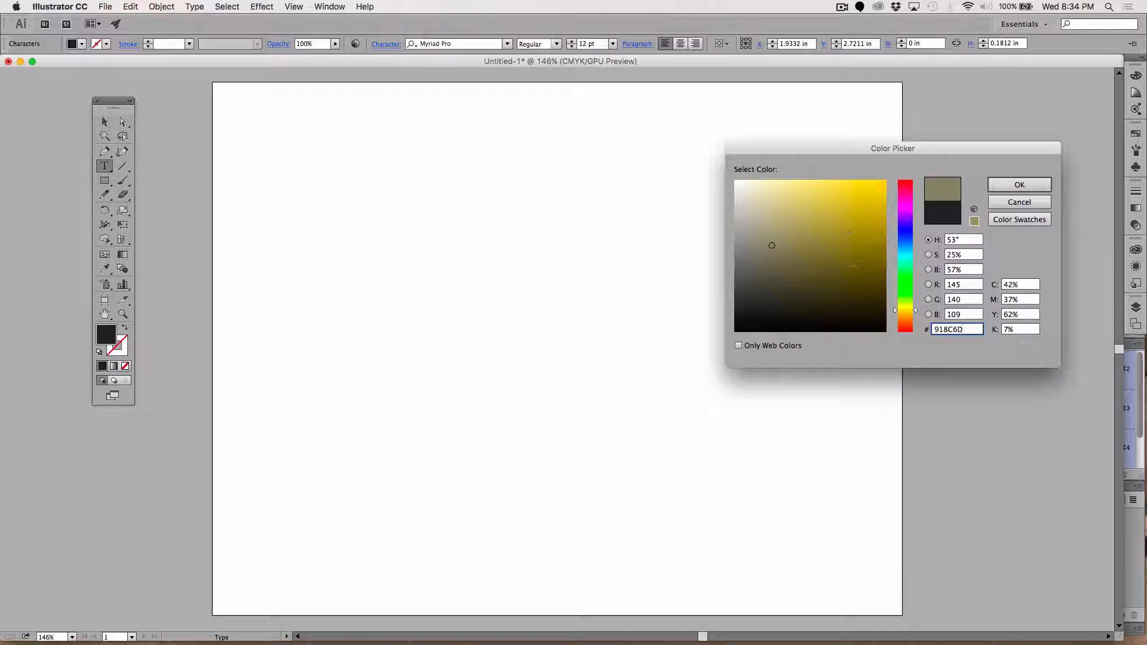
pyautogui.moveTo(848, 231)
pyautogui.mouseDown()
pyautogui.moveTo(860, 205)
pyautogui.moveTo(847, 188)
pyautogui.moveTo(827, 194)
pyautogui.mouseUp()
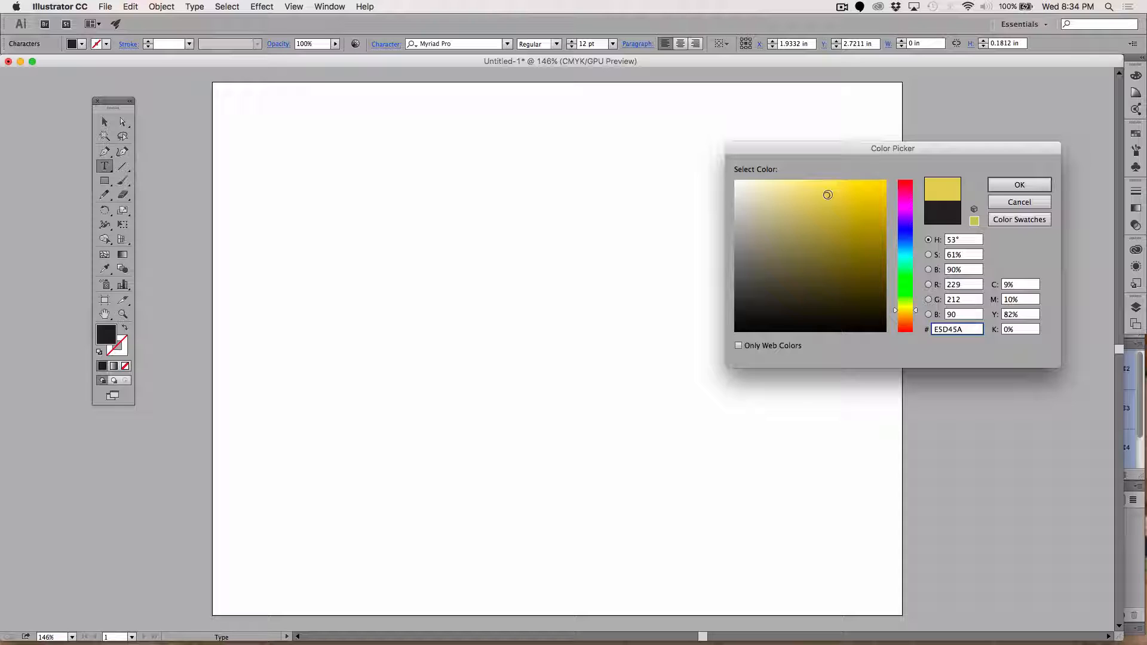
pyautogui.click(1019, 185)
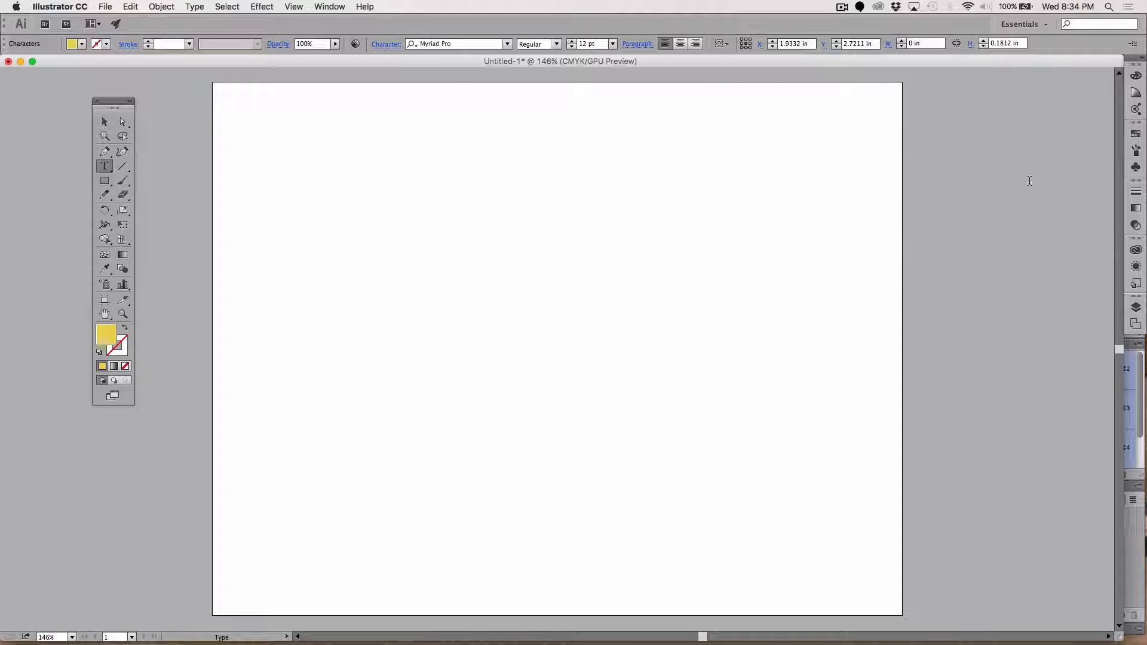
# Set the font size to 90 pt and enter the text "words".
pyautogui.click(612, 43)
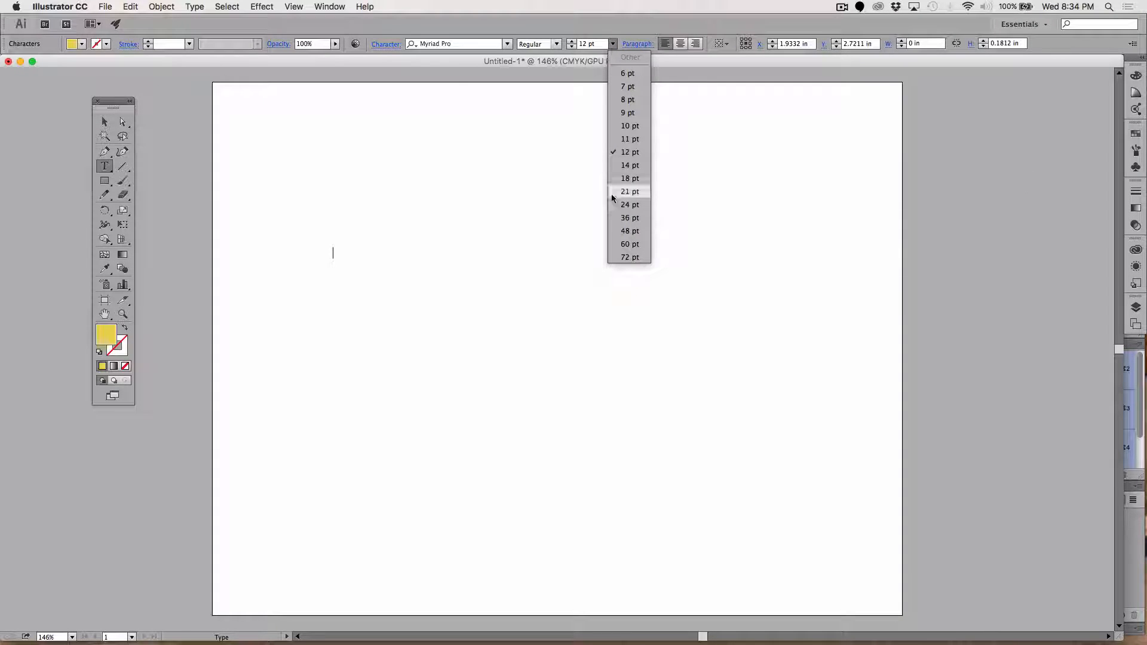
pyautogui.click(624, 257)
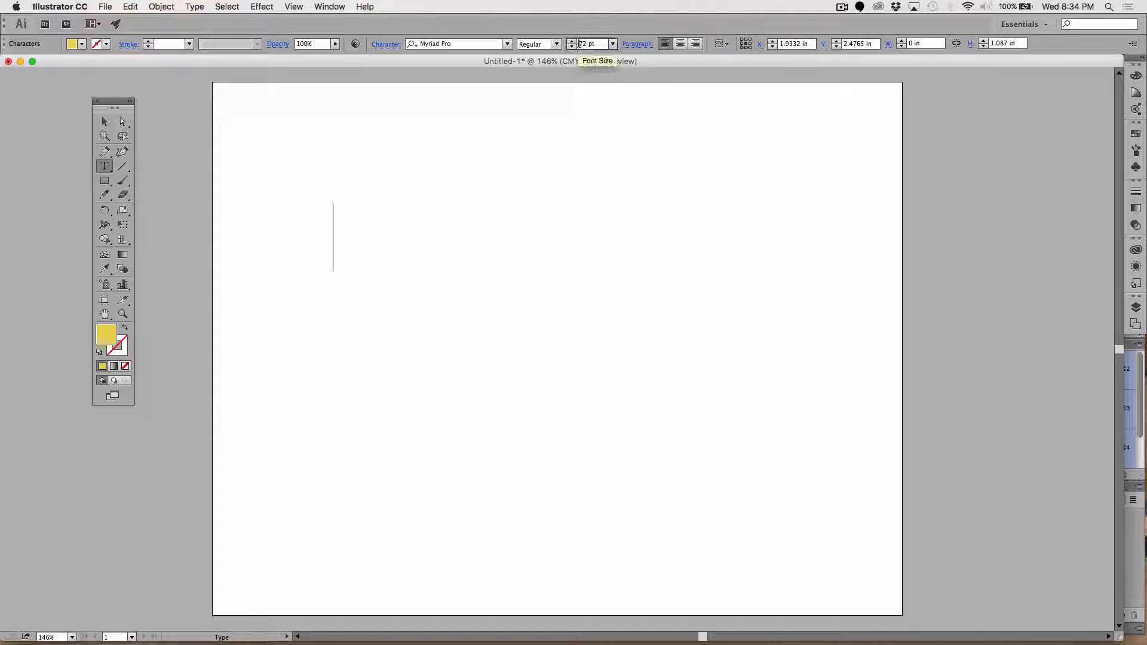
pyautogui.moveTo(588, 43); pyautogui.dragTo(563, 43)
pyautogui.write('90')
pyautogui.press('Return')
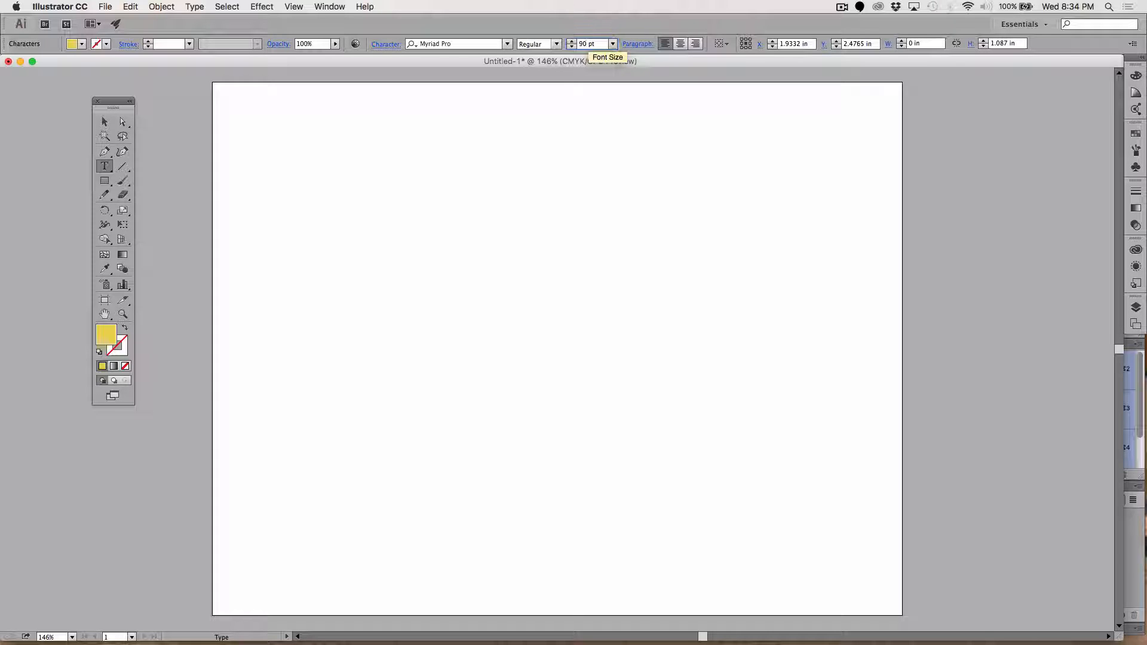
pyautogui.write('wor')
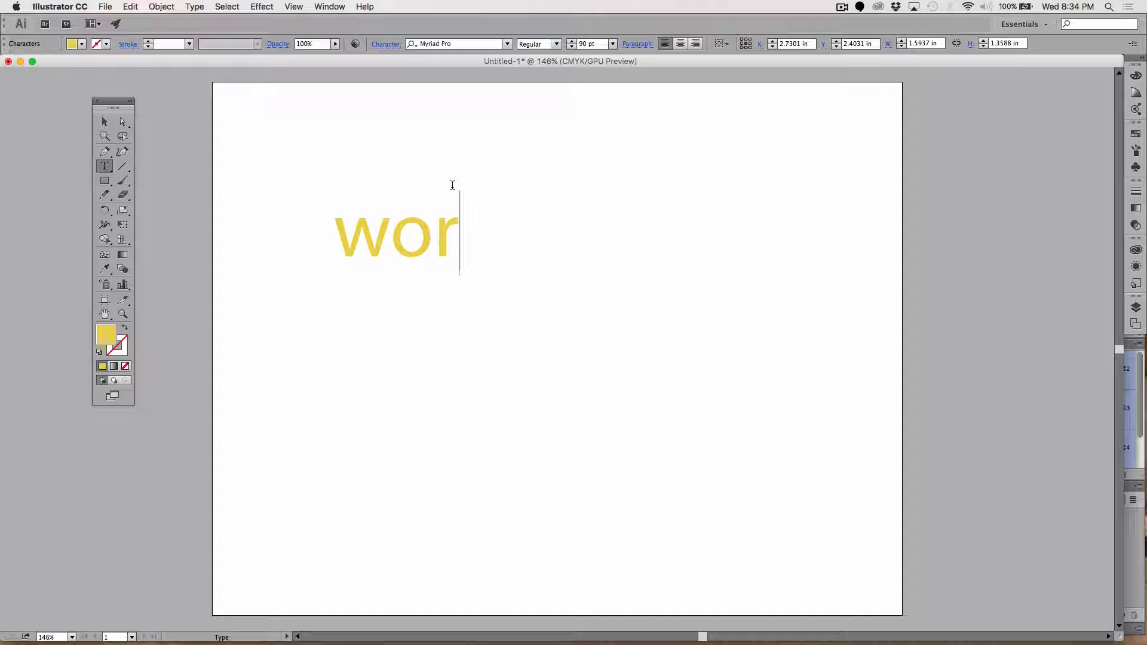
pyautogui.write('ds')
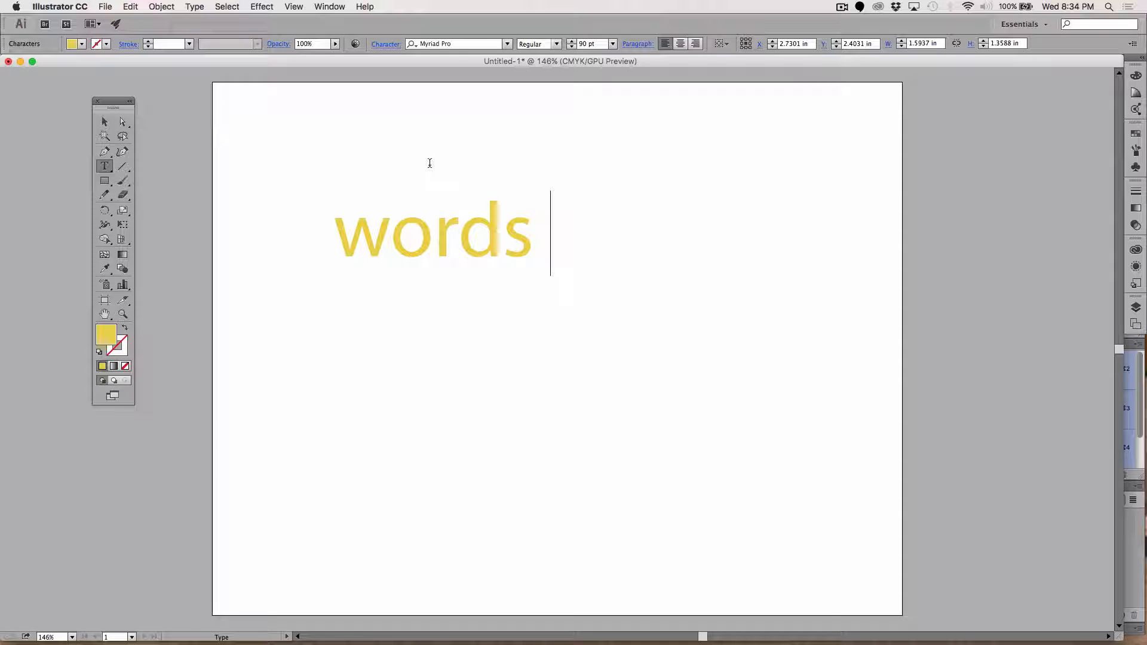
# Change the font of the whole word "words" to Hobo Std Medium.
pyautogui.moveTo(588, 253); pyautogui.dragTo(317, 179)
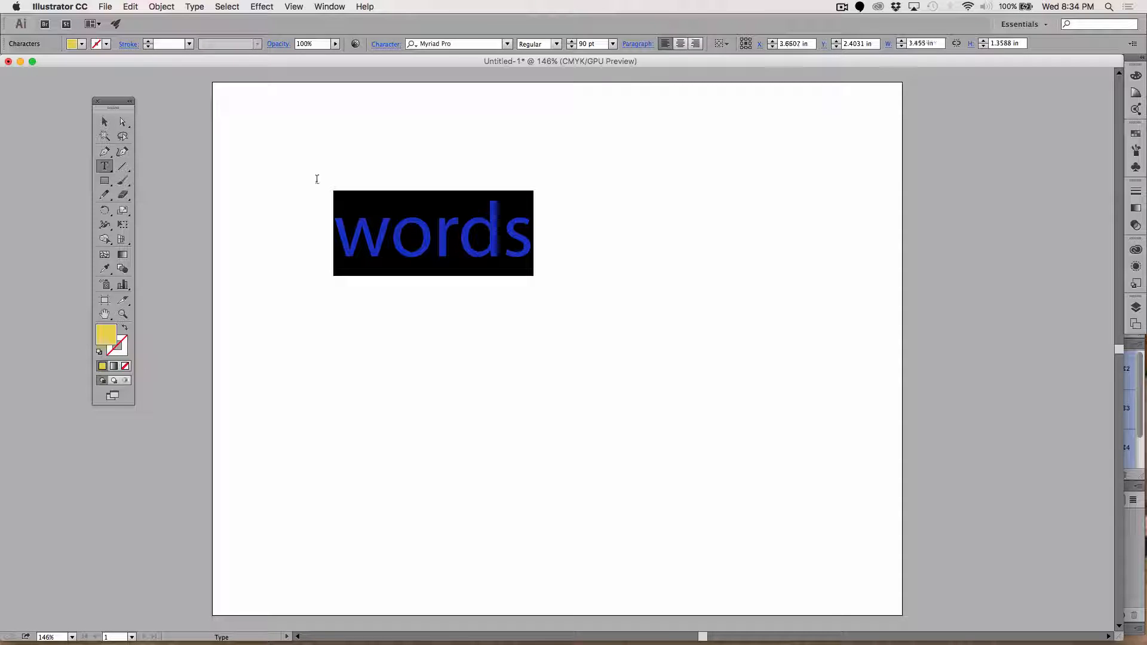
pyautogui.click(507, 44)
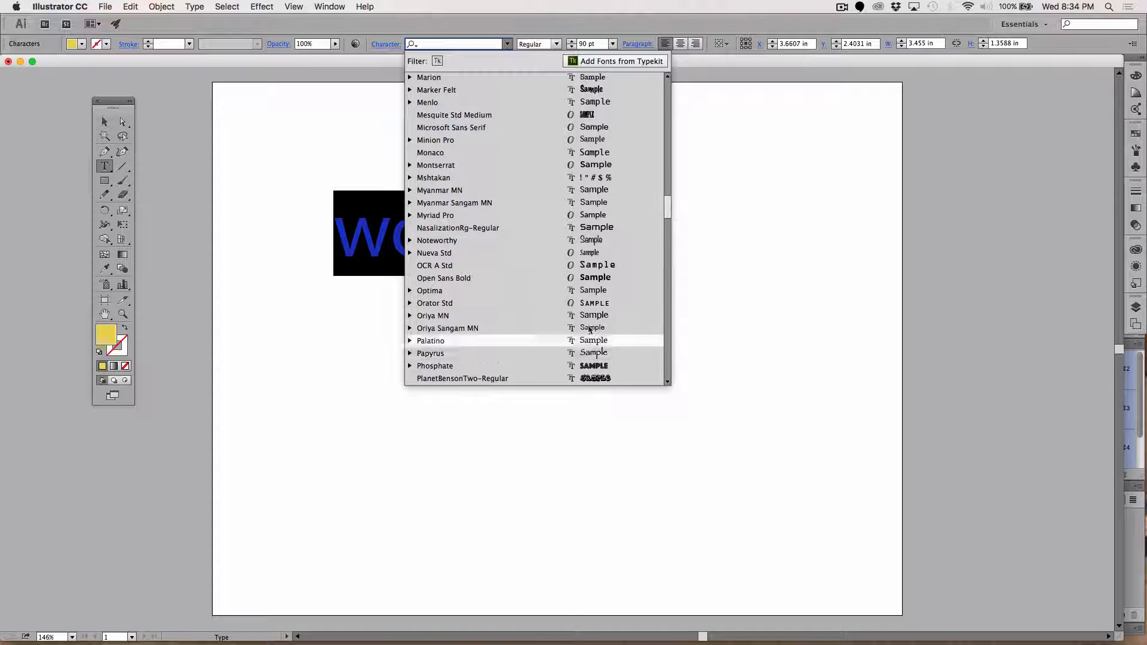
pyautogui.scroll(15, 586, 179)
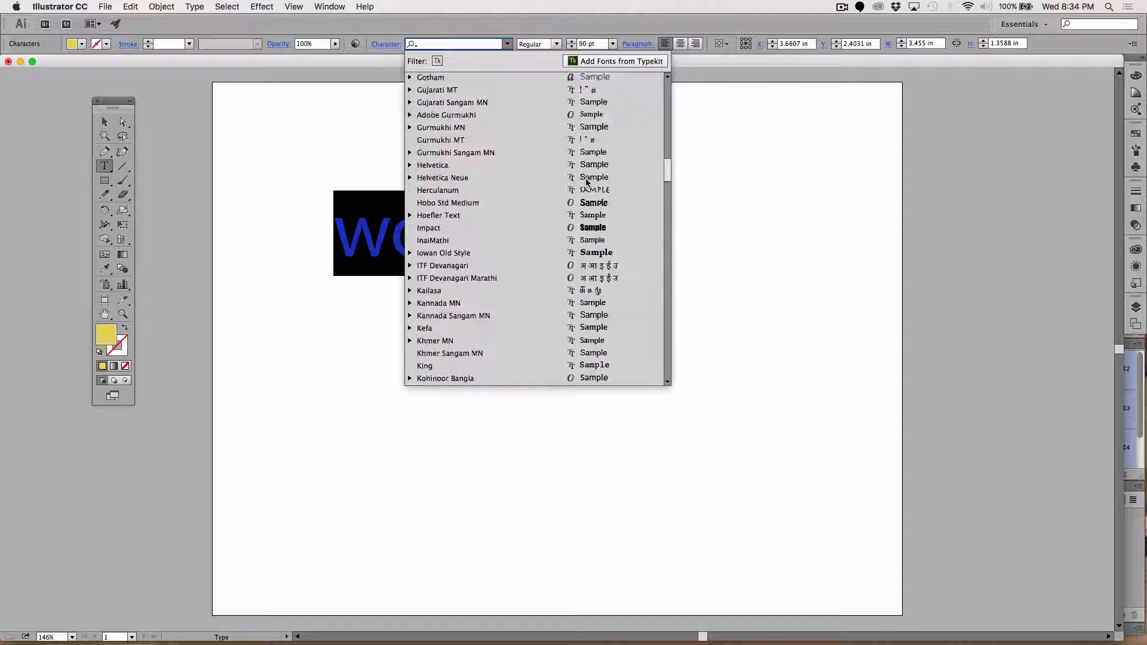
pyautogui.click(590, 203)
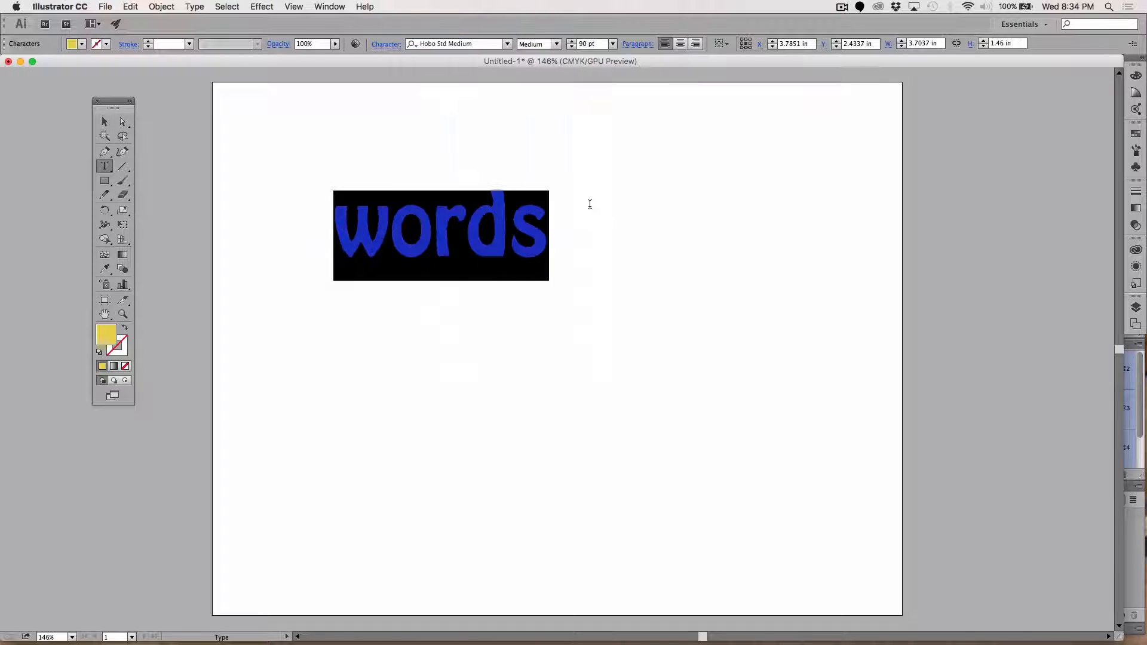
# Leave text editing and move the "words" text about 0.9 in to the right and 0.3 in down.
pyautogui.click(105, 121)
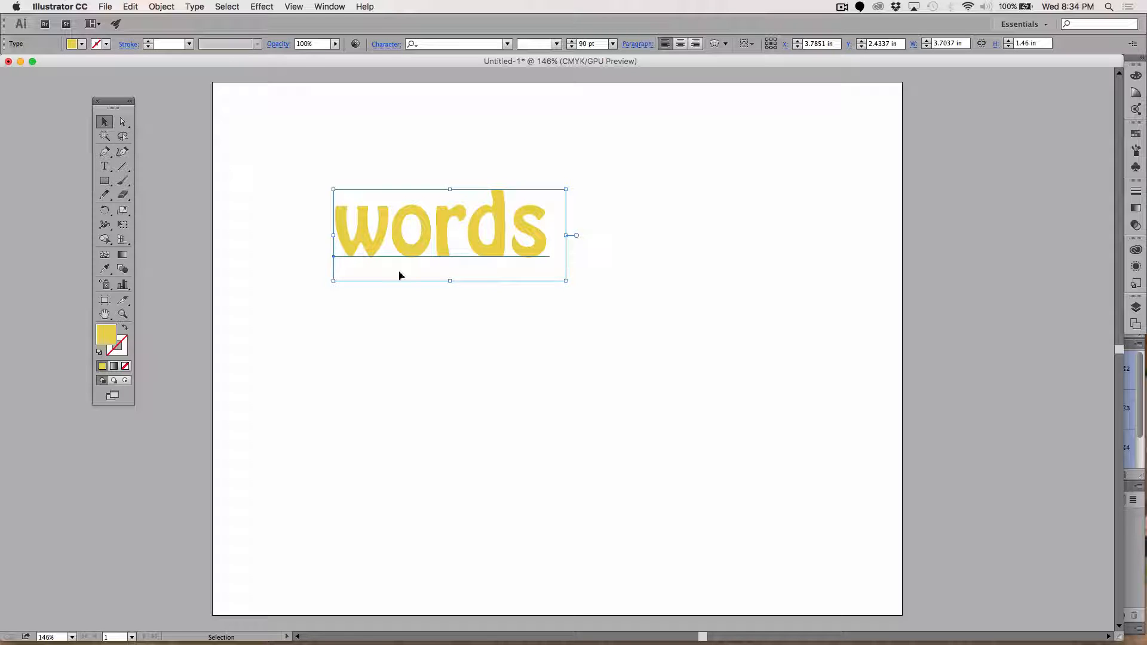
pyautogui.click(425, 352)
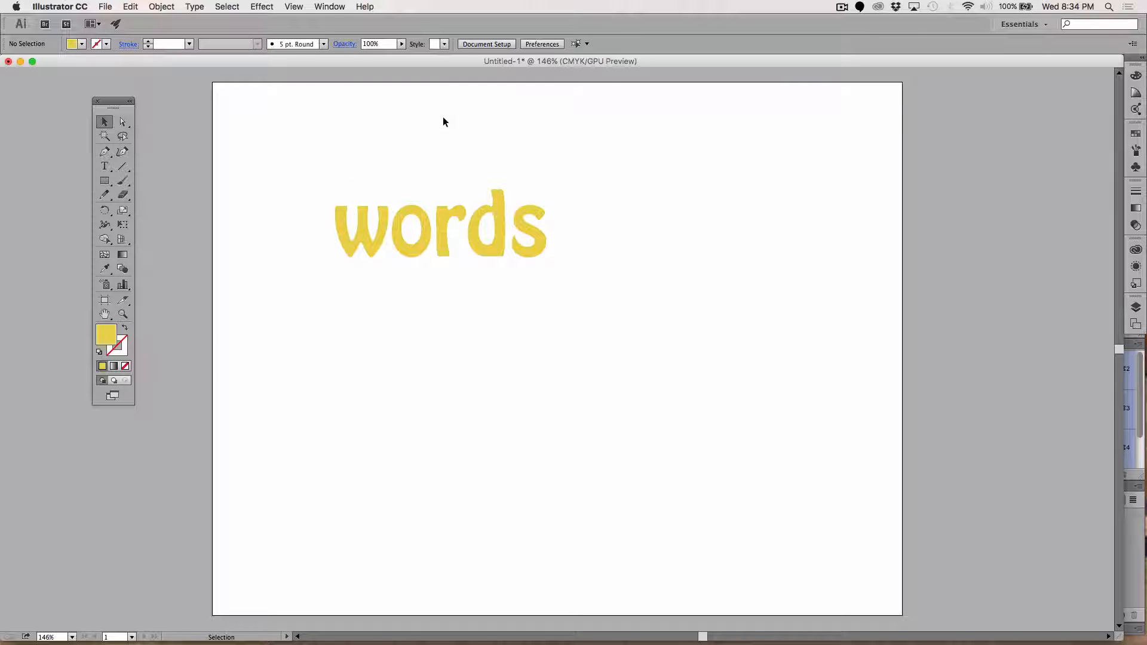
pyautogui.moveTo(410, 255); pyautogui.dragTo(468, 271)
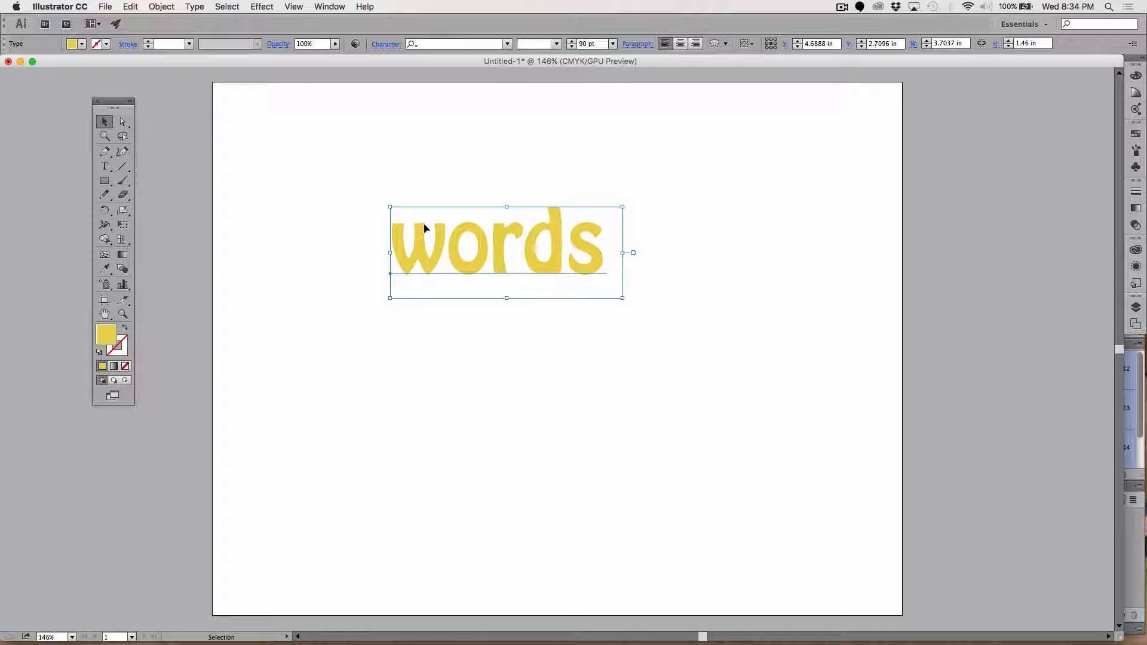
# Start the Stylize Drop Shadow effect on the "words" text, place its dialog beside the text and turn on the preview.
pyautogui.click(265, 8)
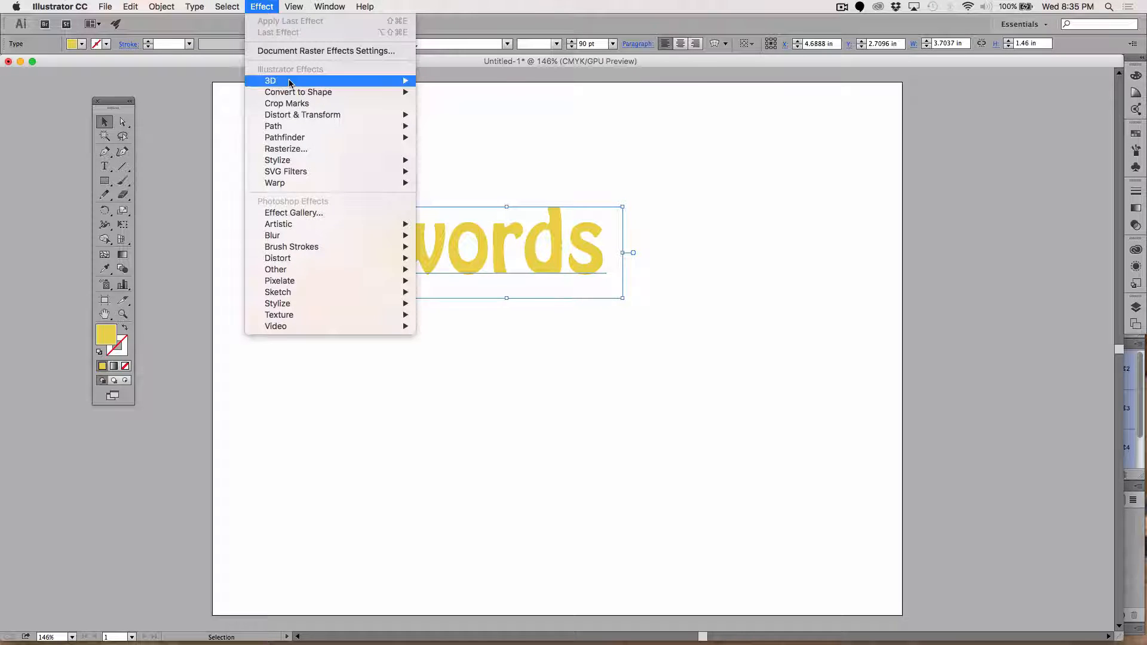
pyautogui.moveTo(297, 113)
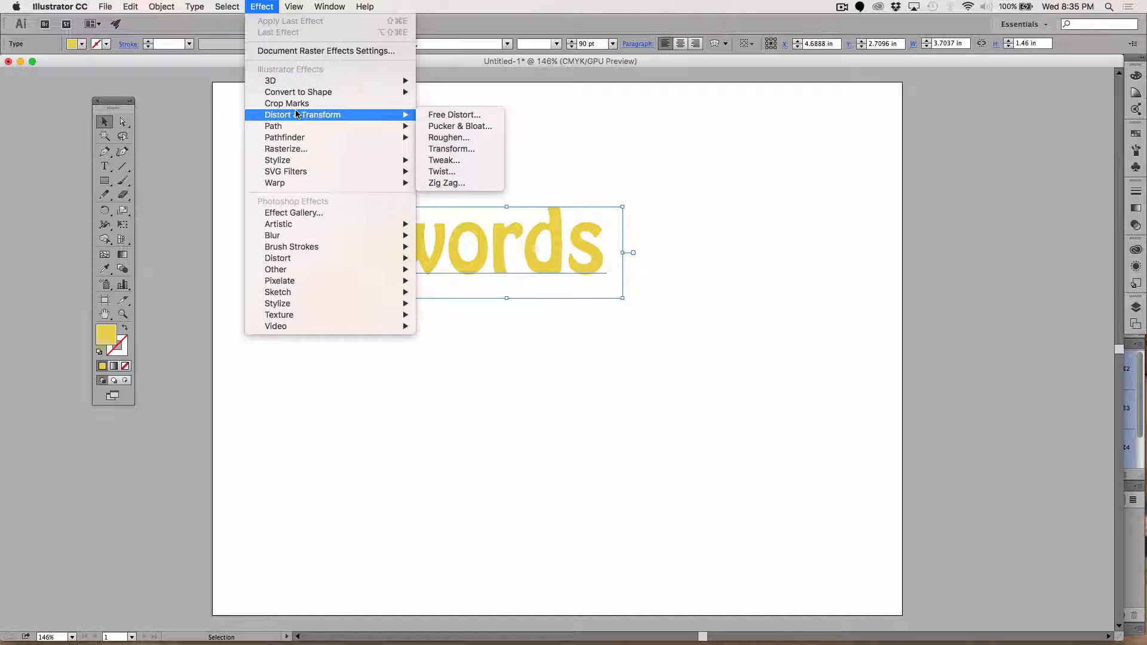
pyautogui.moveTo(294, 161)
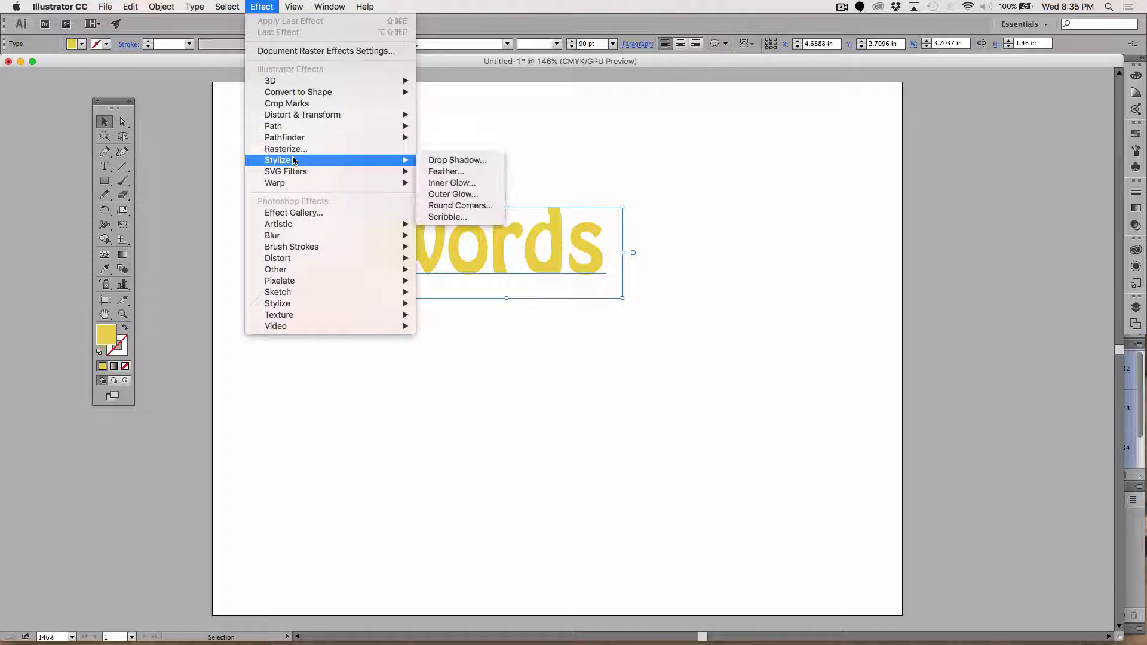
pyautogui.click(482, 163)
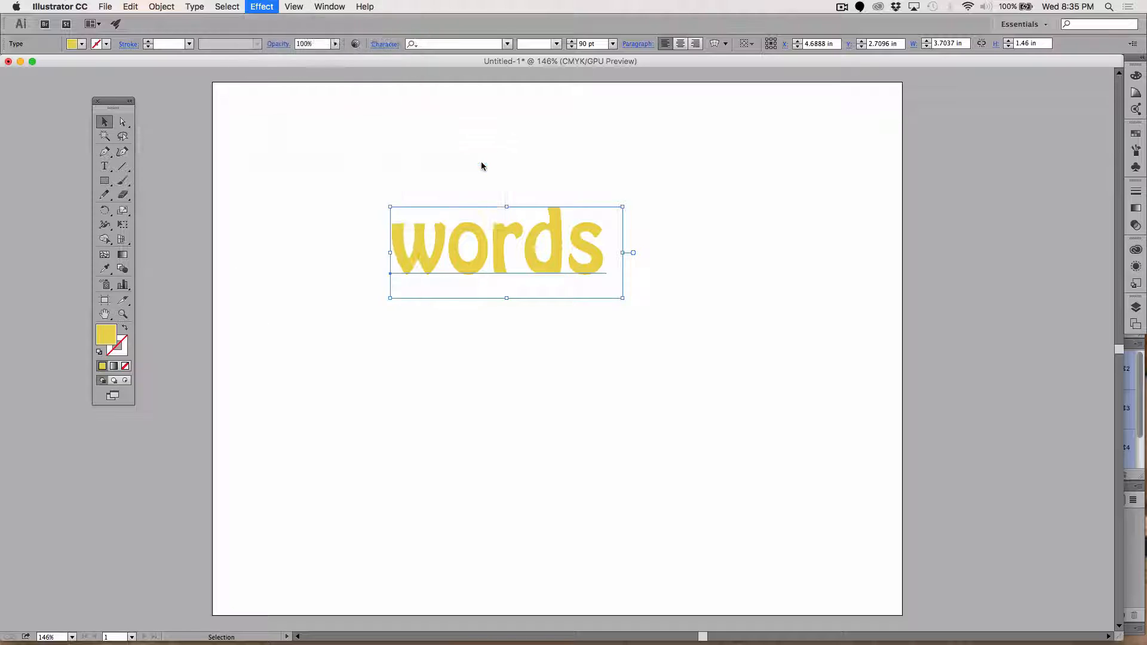
pyautogui.moveTo(998, 210); pyautogui.dragTo(758, 89)
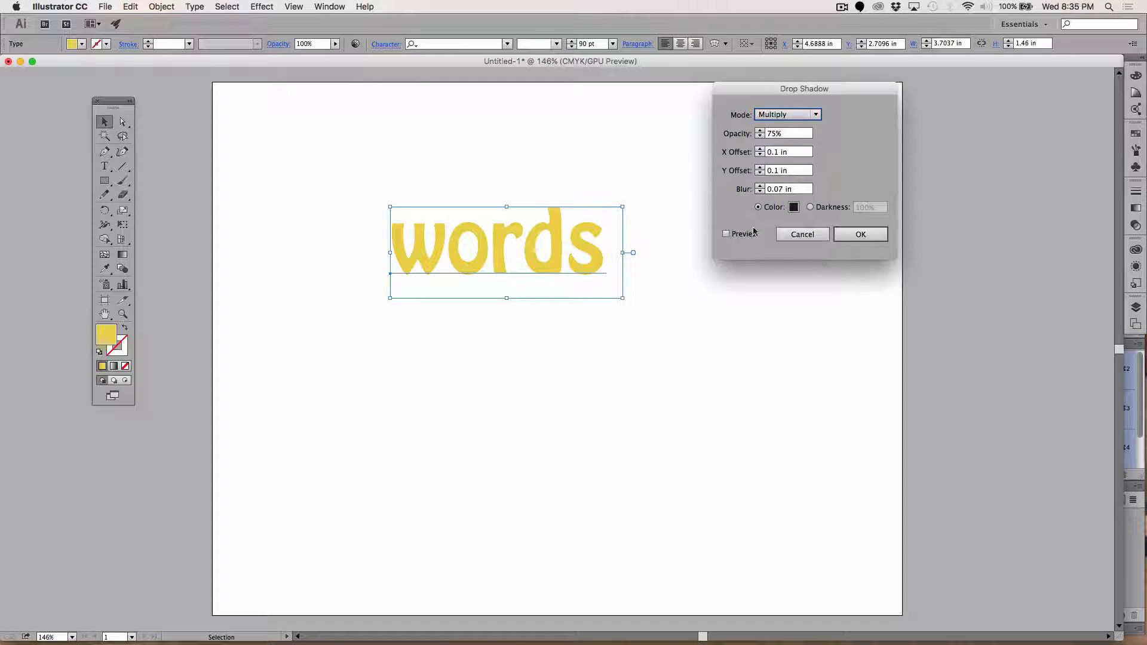
pyautogui.click(726, 234)
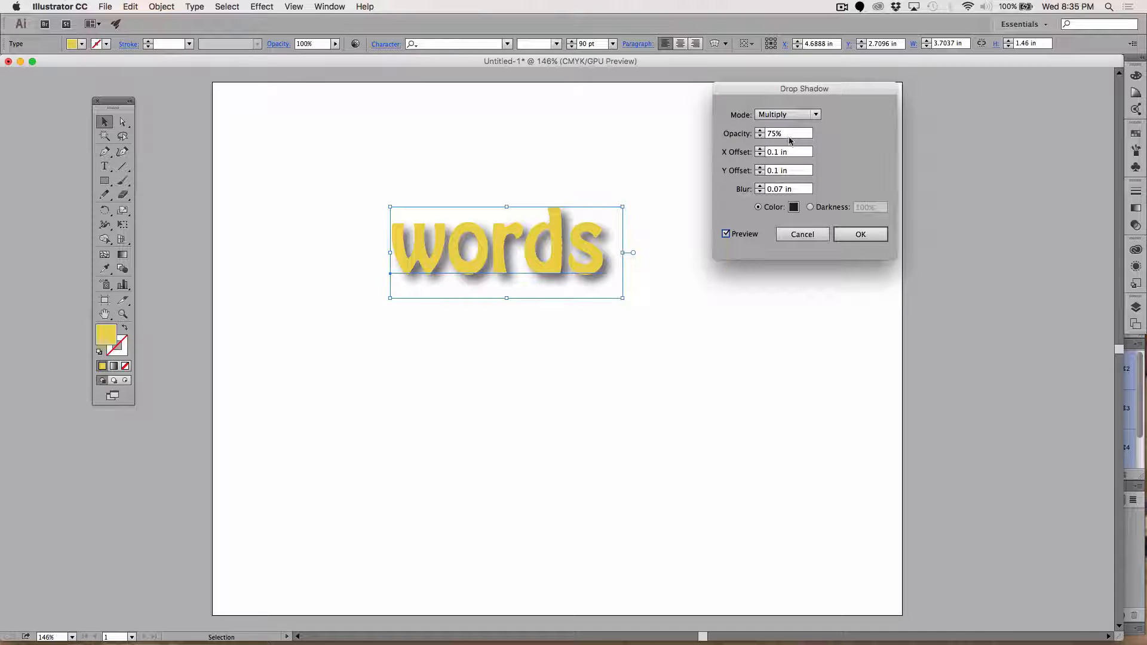
# Try the drop shadow with X and Y offsets of 0 in, and return both to 0.1 in.
pyautogui.click(759, 154)
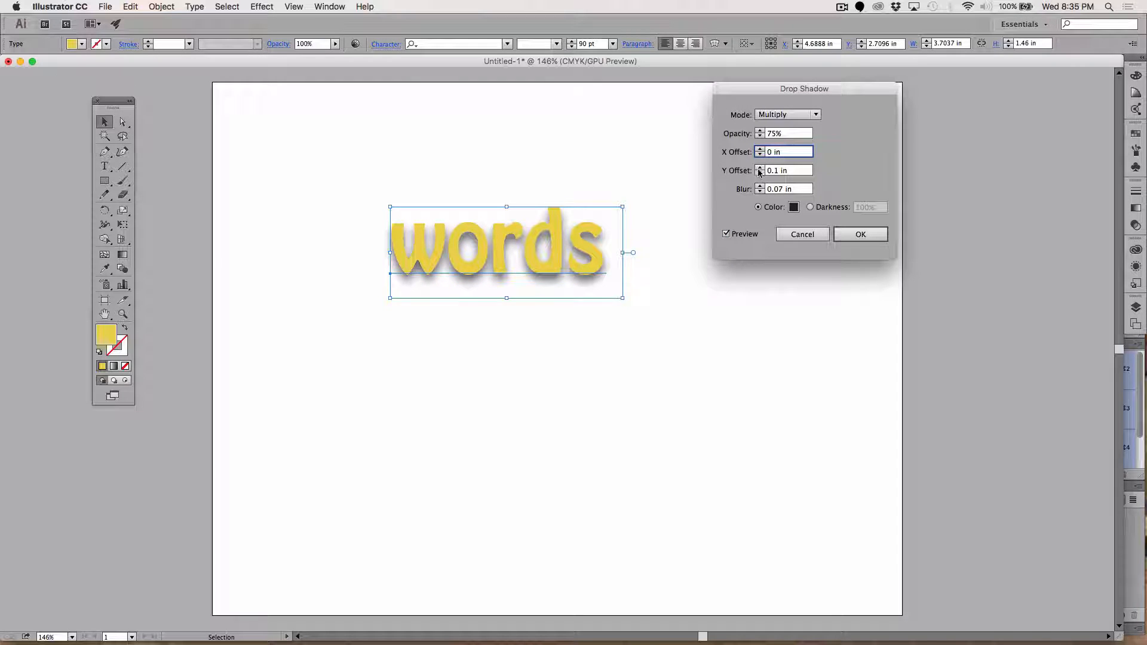
pyautogui.click(760, 173)
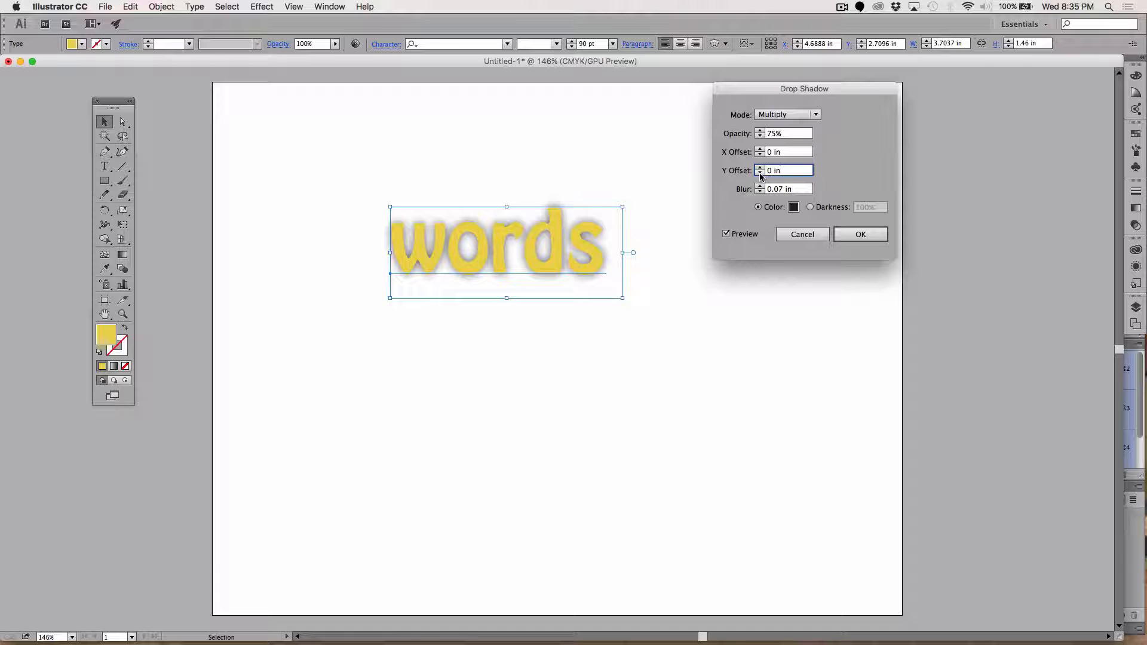
pyautogui.click(759, 168)
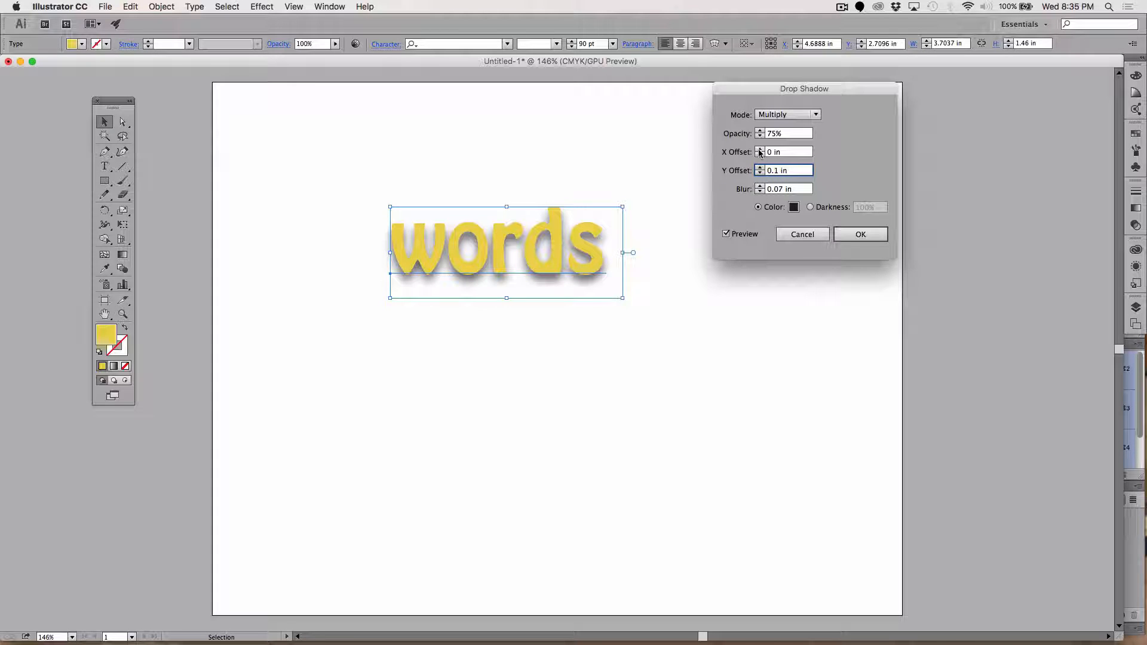
pyautogui.click(759, 150)
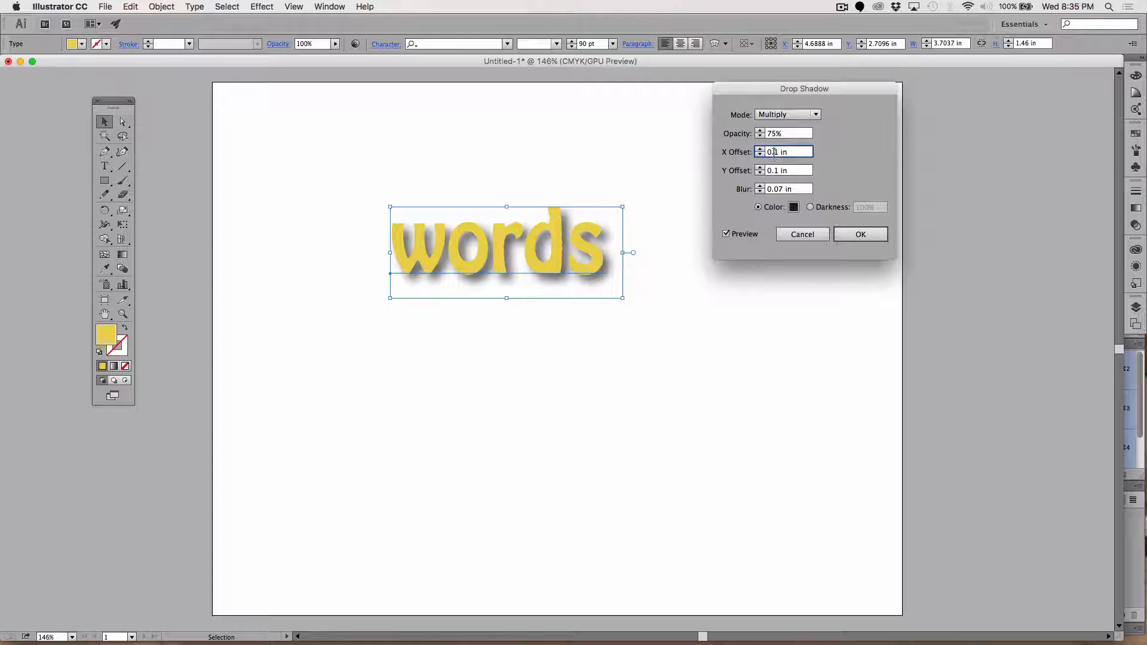
# Set the drop shadow's X and Y offsets to 0.05 in and apply it to the "words" text.
pyautogui.write('0')
pyautogui.press('BackSpace')
pyautogui.write('5')
pyautogui.click(775, 170)
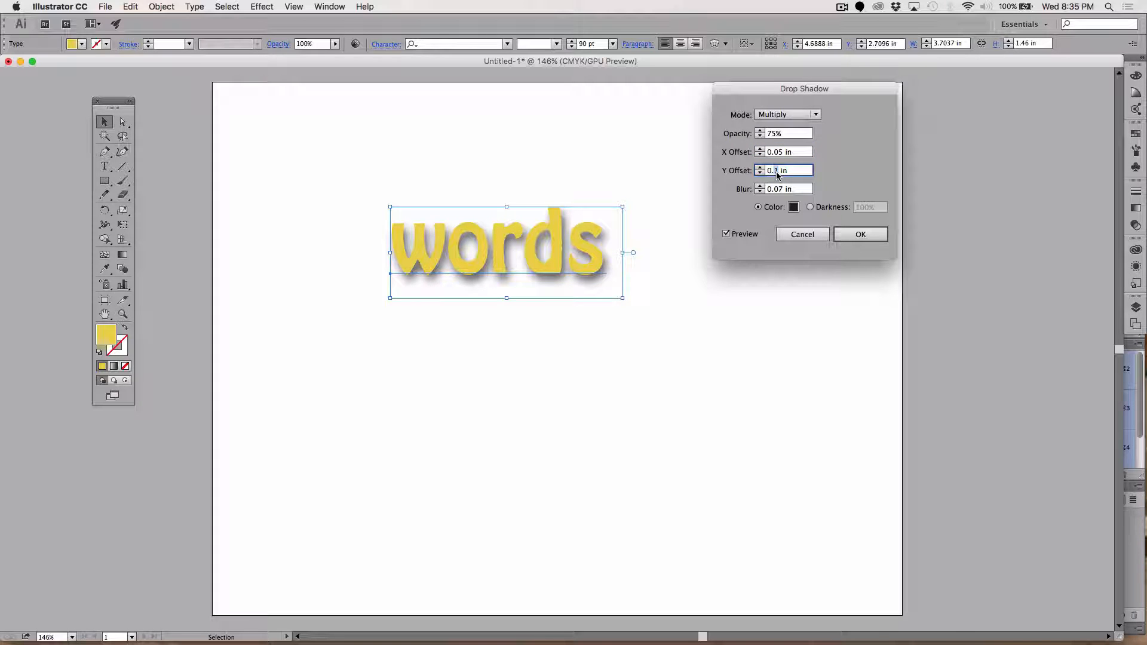
pyautogui.write('05')
pyautogui.click(861, 235)
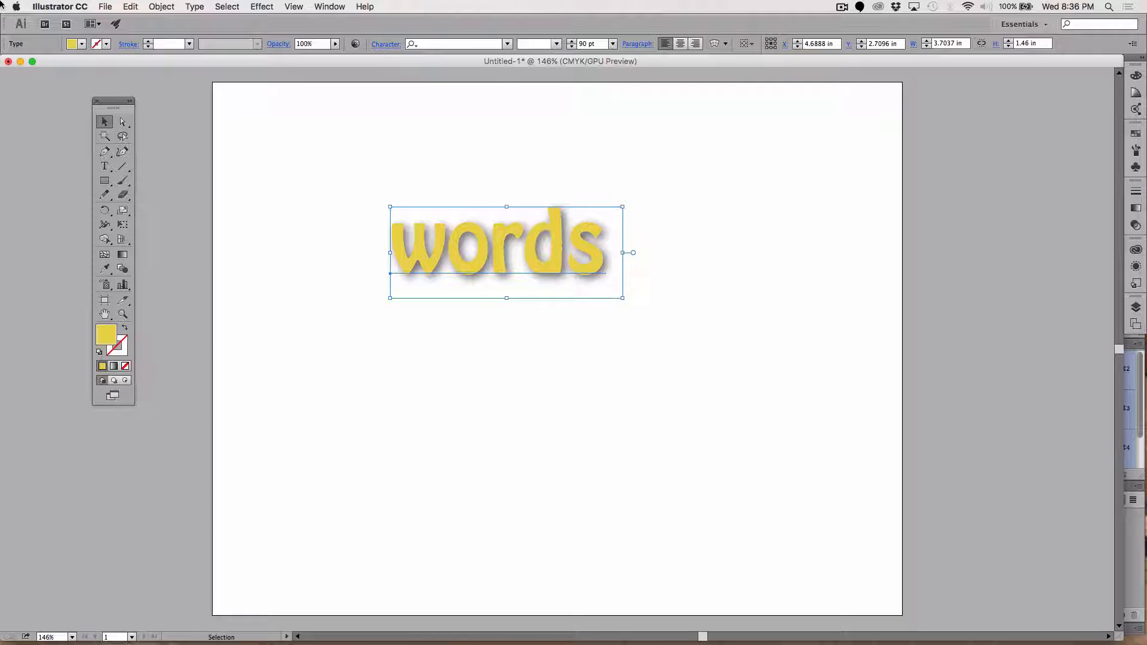
# Draw a yellow rectangle about 3.54 by 1.78 in below the text and pull its lower-right corner point inward to form an angular bracket shape.
pyautogui.click(104, 181)
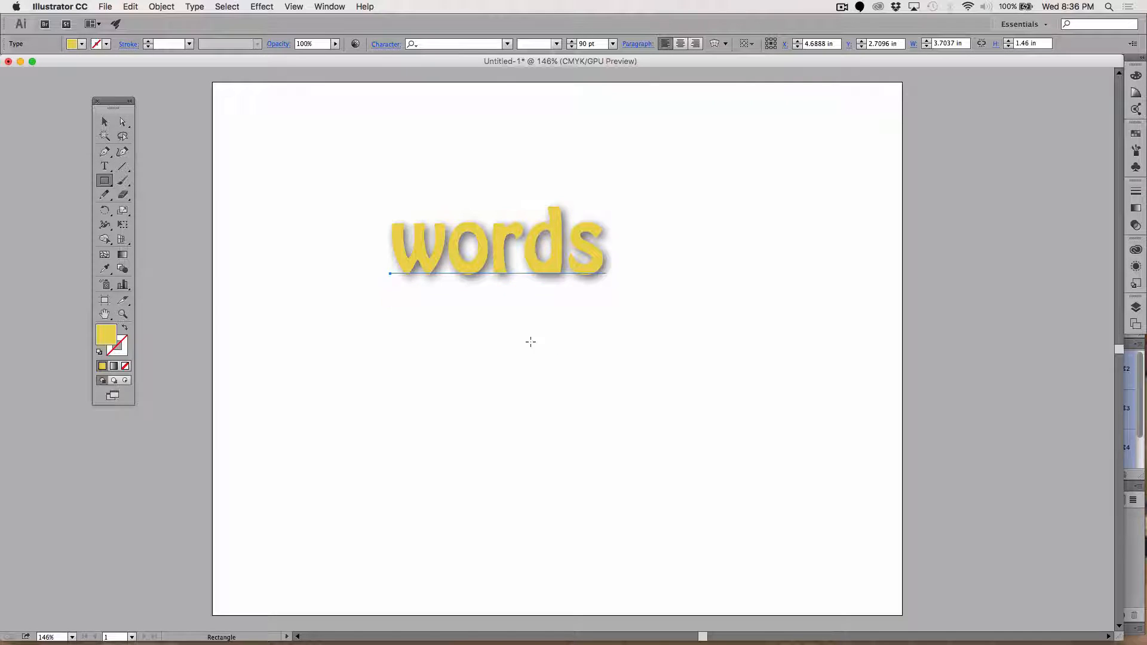
pyautogui.moveTo(490, 328); pyautogui.dragTo(712, 440)
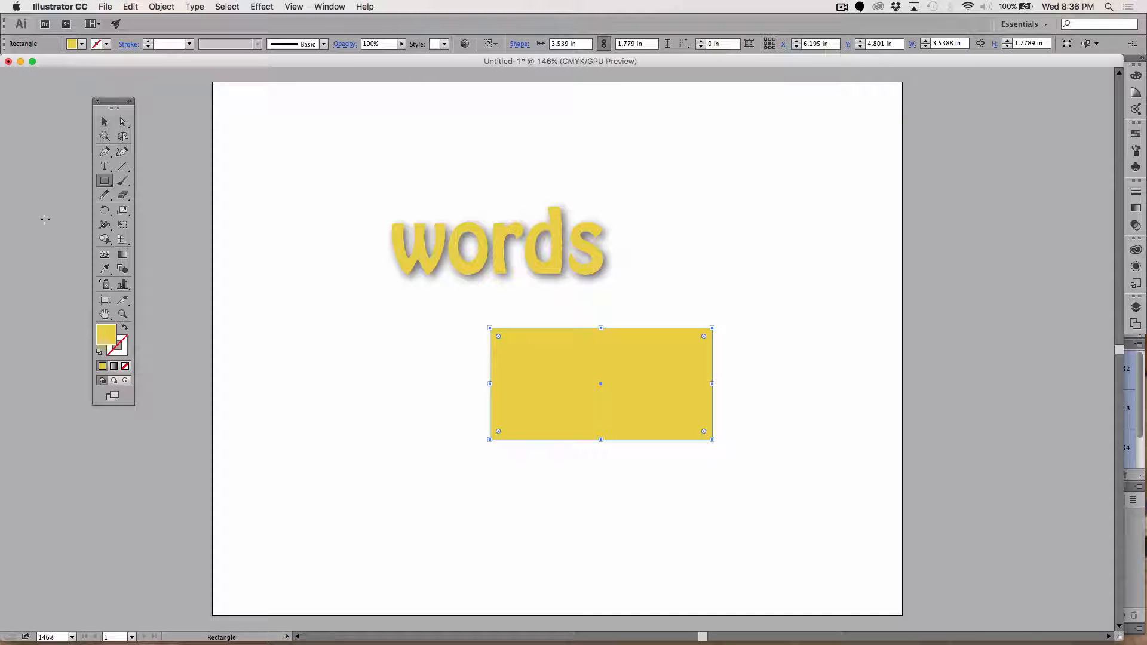
pyautogui.click(128, 126)
pyautogui.click(700, 472)
pyautogui.click(710, 435)
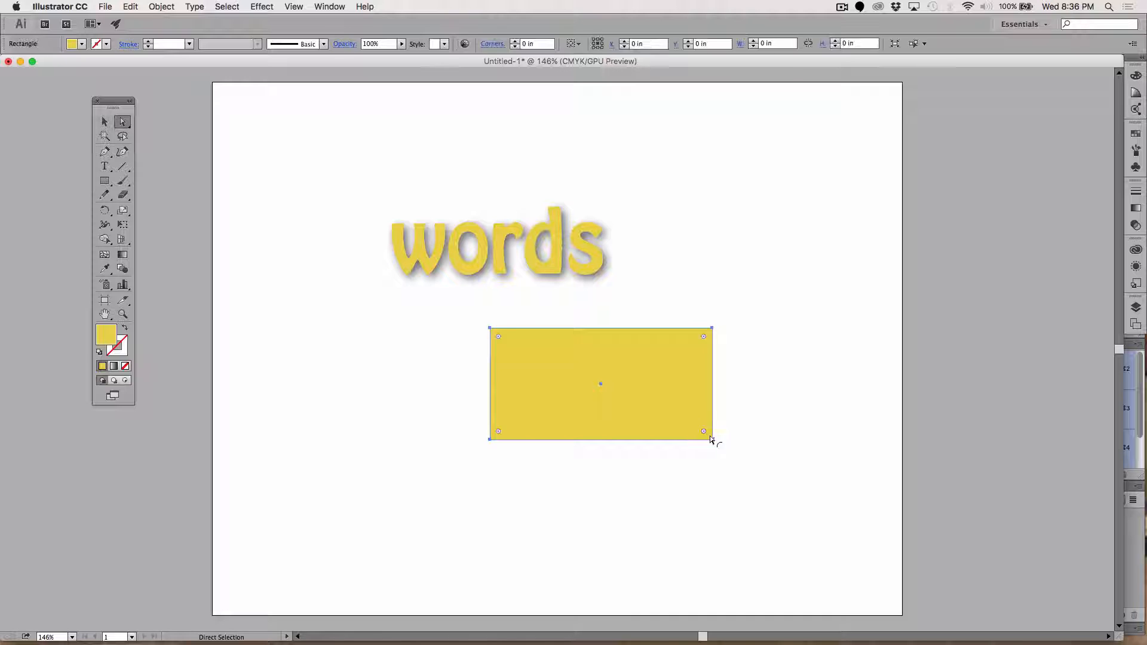
pyautogui.moveTo(712, 438); pyautogui.dragTo(462, 371)
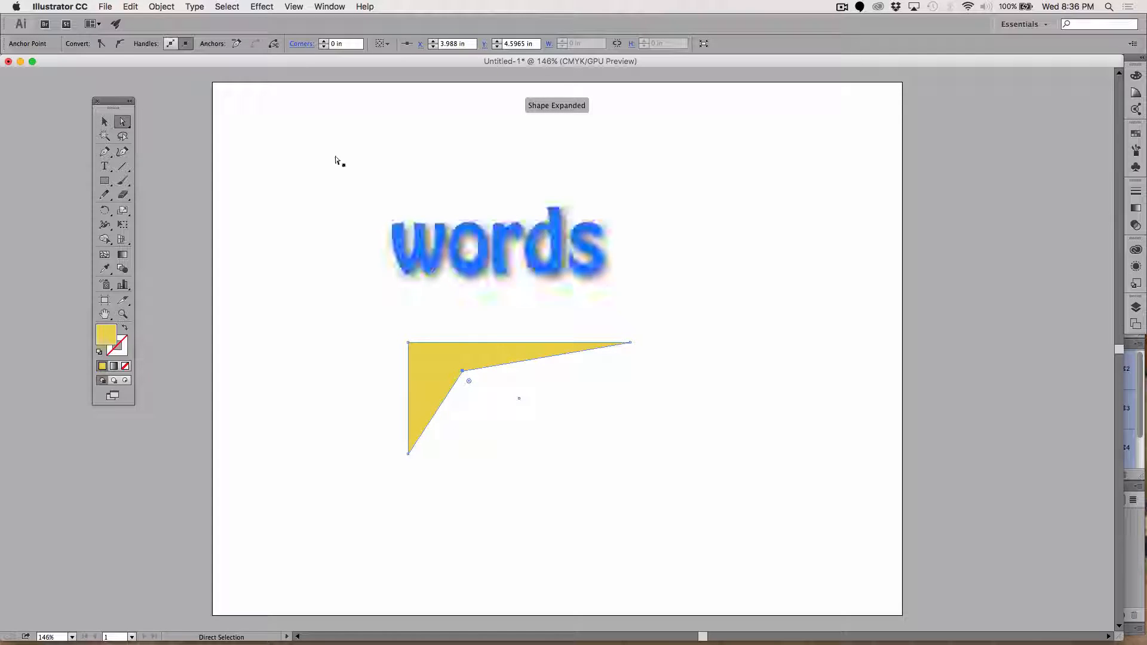
# Start the Stylize Drop Shadow effect on the yellow angular shape and turn on the preview.
pyautogui.click(261, 6)
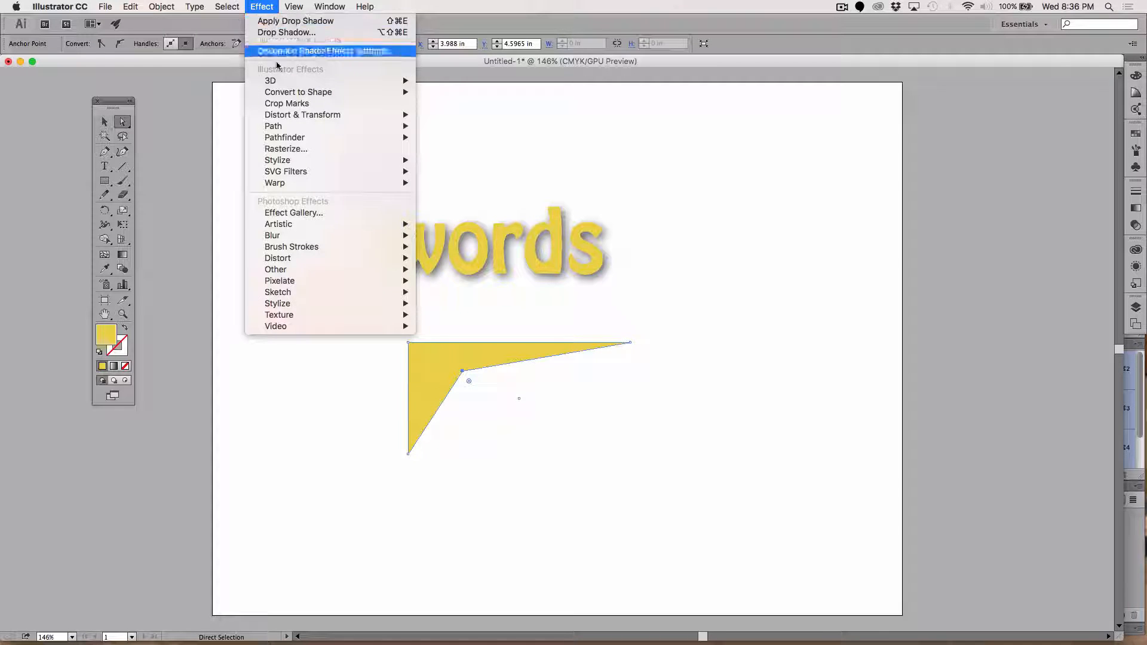
pyautogui.moveTo(290, 86)
pyautogui.moveTo(299, 160)
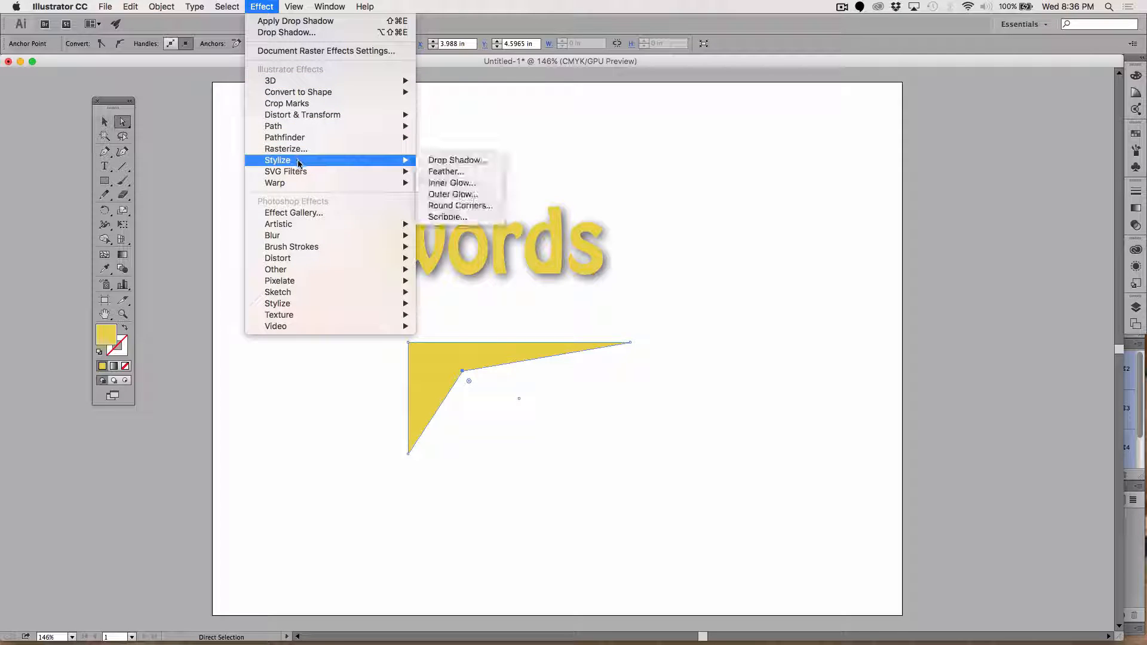
pyautogui.click(458, 159)
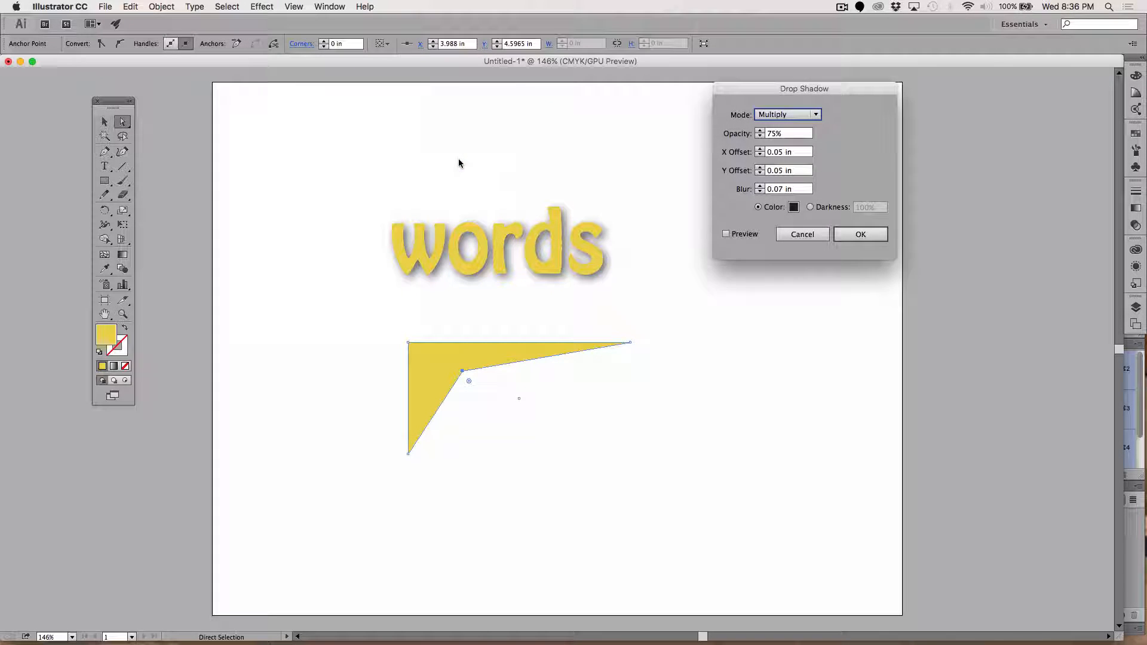
pyautogui.click(727, 234)
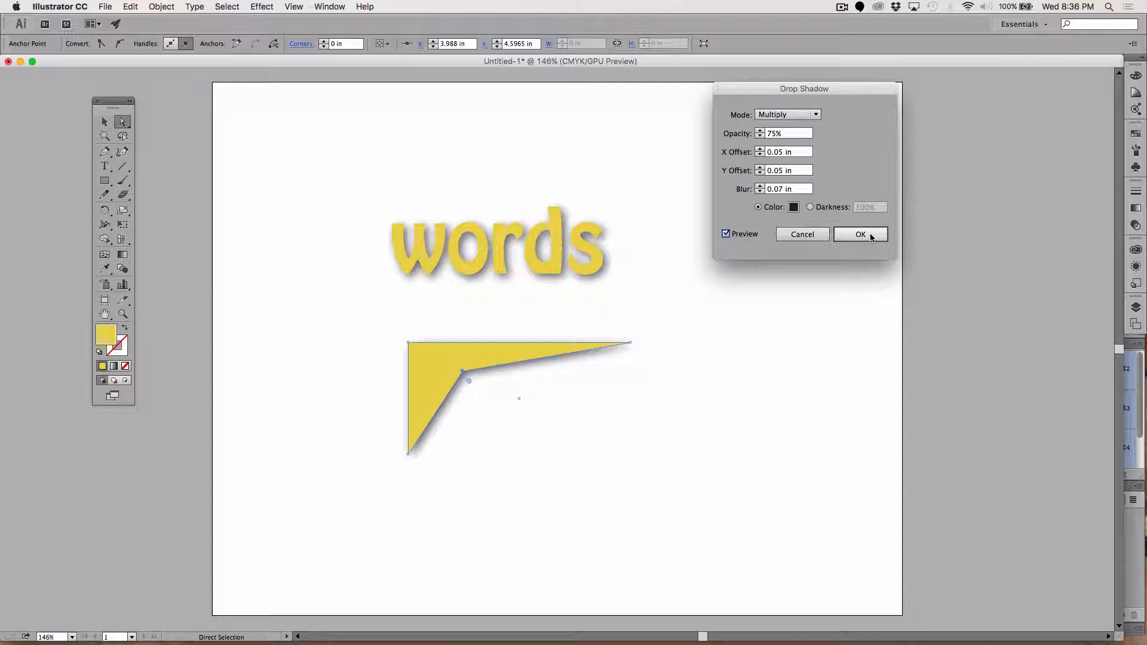
# Change the shape's shadow color to dark red.
pyautogui.click(794, 207)
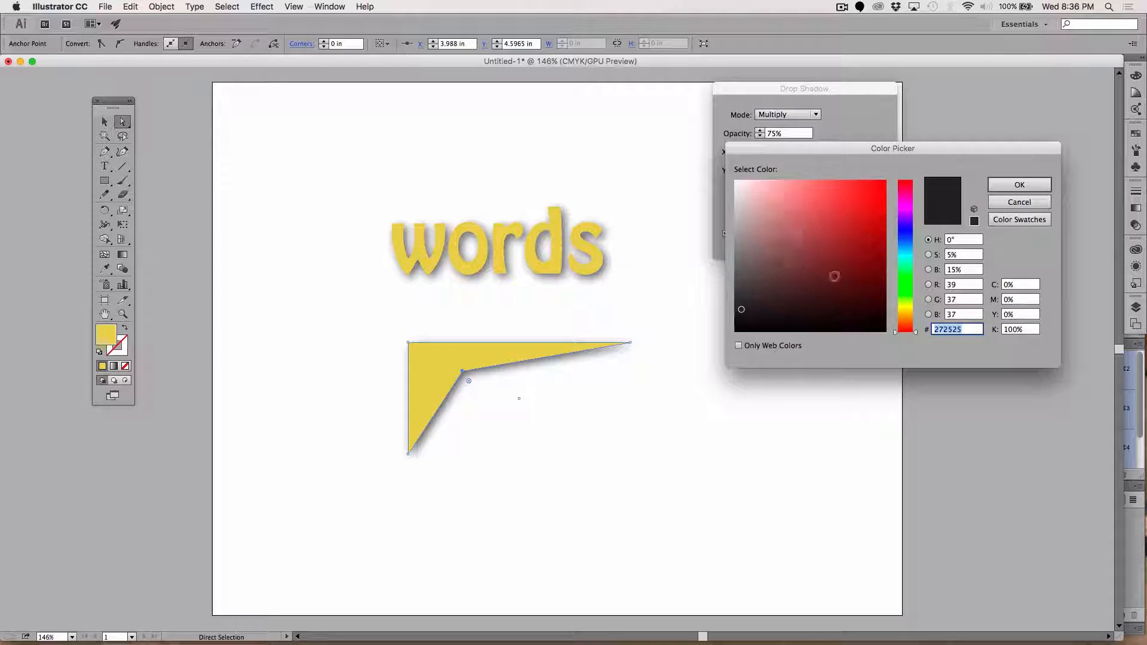
pyautogui.click(864, 275)
pyautogui.click(1019, 184)
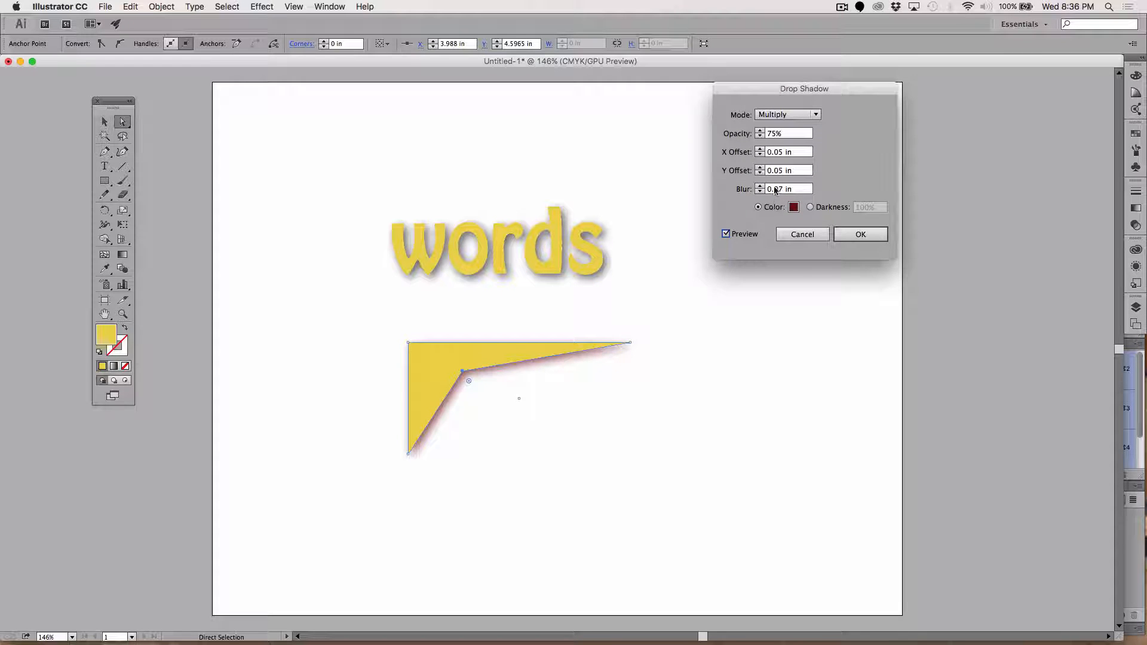
# Try larger shadow blurs up to 0.4 in on the angular shape, and set the blur to 0.1 in.
pyautogui.click(760, 187)
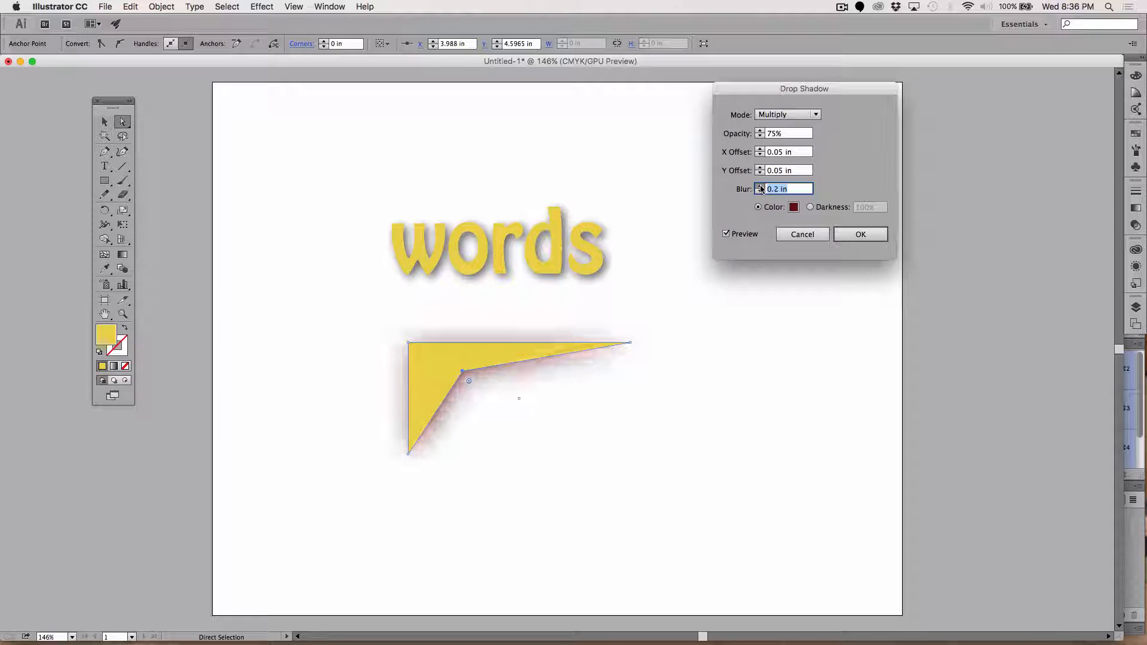
pyautogui.click(760, 187)
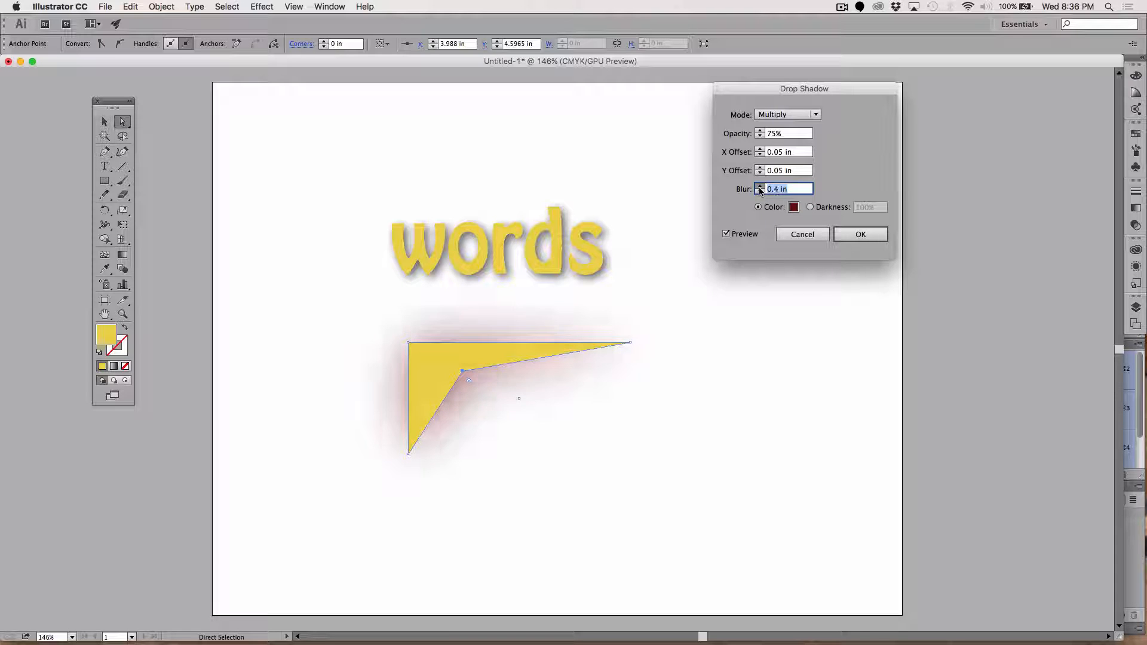
pyautogui.click(760, 187)
pyautogui.write('0.1 in')
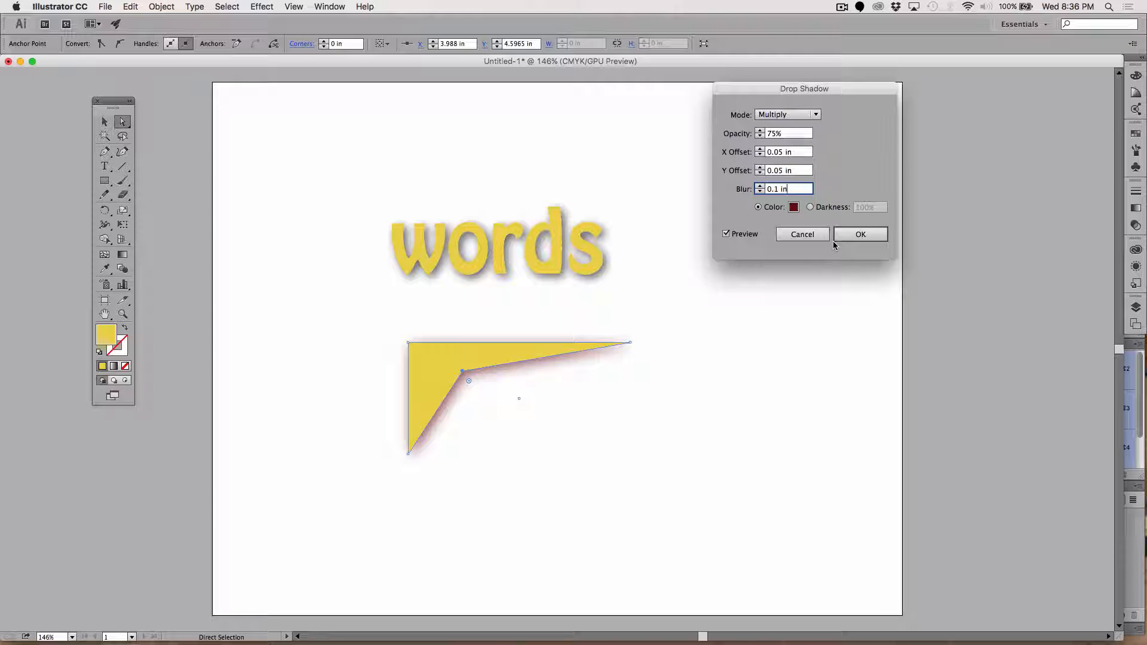
# Try the shape's shadow with Darkness instead of Color, at 50% and 20%, and switch back to the dark red color.
pyautogui.click(811, 208)
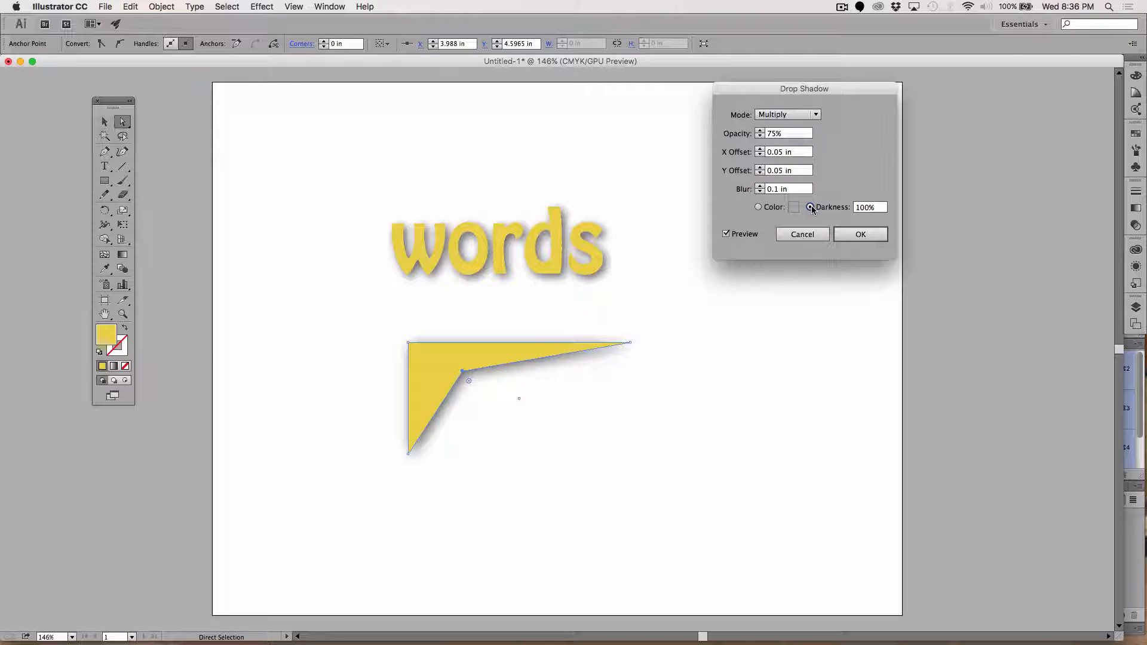
pyautogui.click(866, 210)
pyautogui.moveTo(864, 208); pyautogui.dragTo(852, 207)
pyautogui.write('5')
pyautogui.click(759, 207)
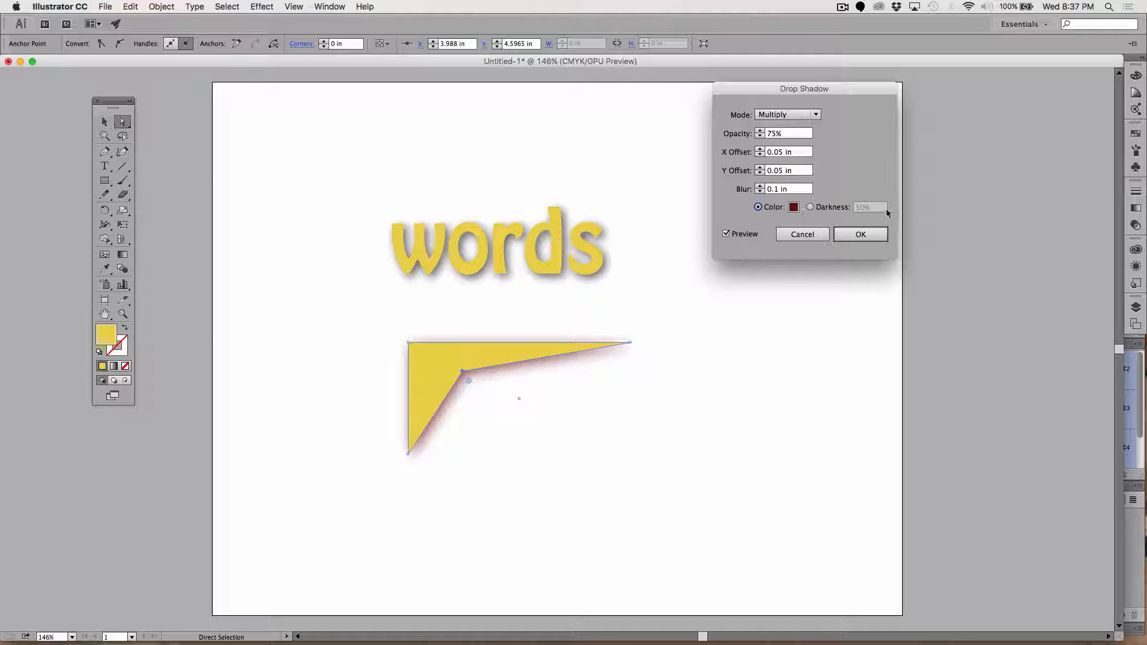
pyautogui.click(810, 207)
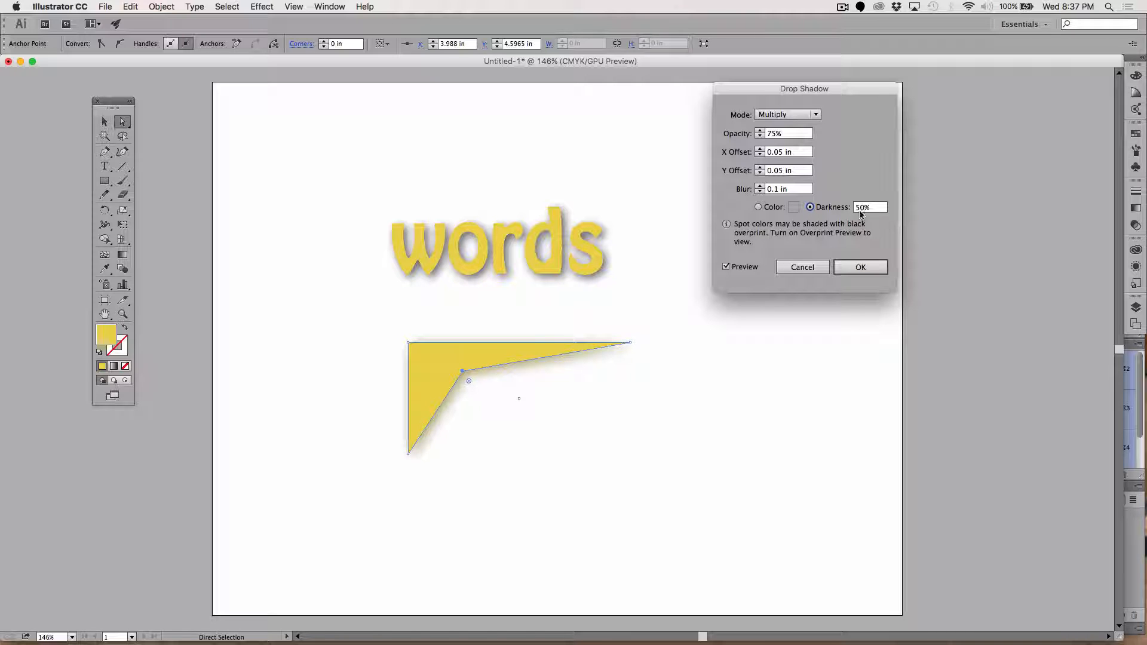
pyautogui.click(860, 210)
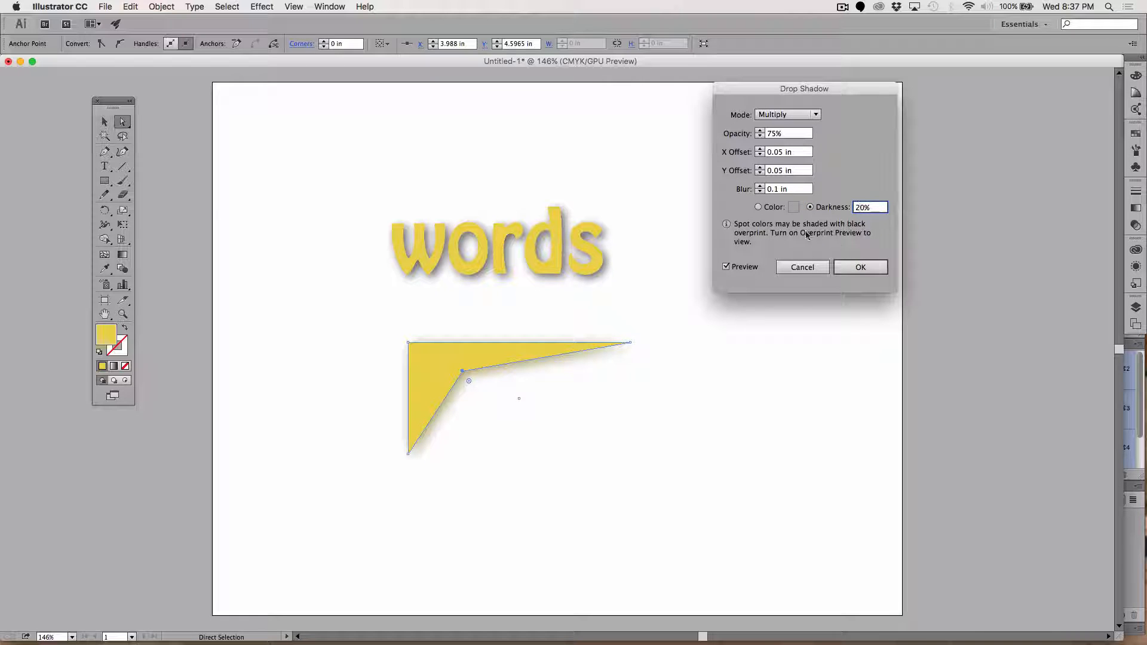
pyautogui.click(758, 208)
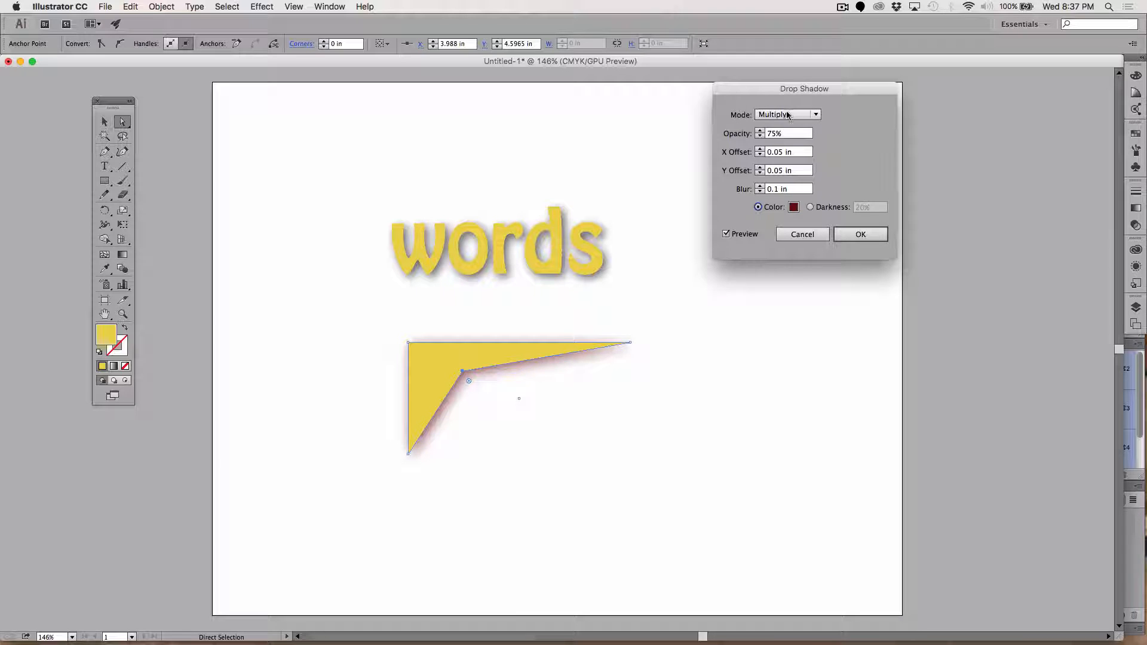
# Set the shadow opacity to 45% and apply the drop shadow to the angular shape.
pyautogui.doubleClick(773, 133)
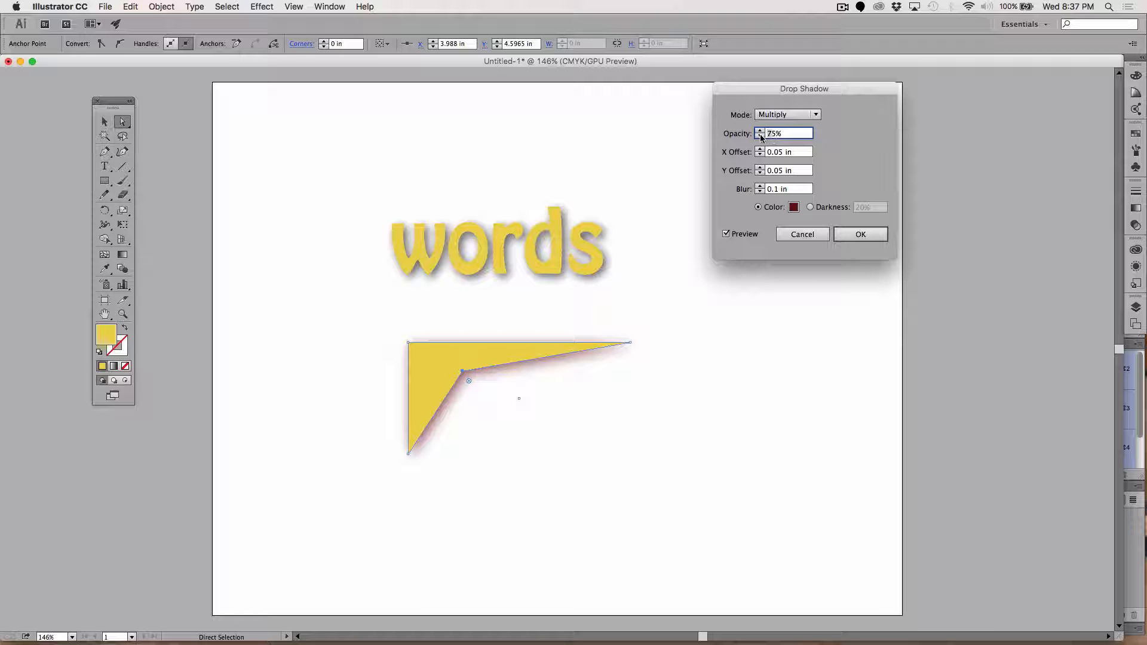
pyautogui.write('45')
pyautogui.click(871, 235)
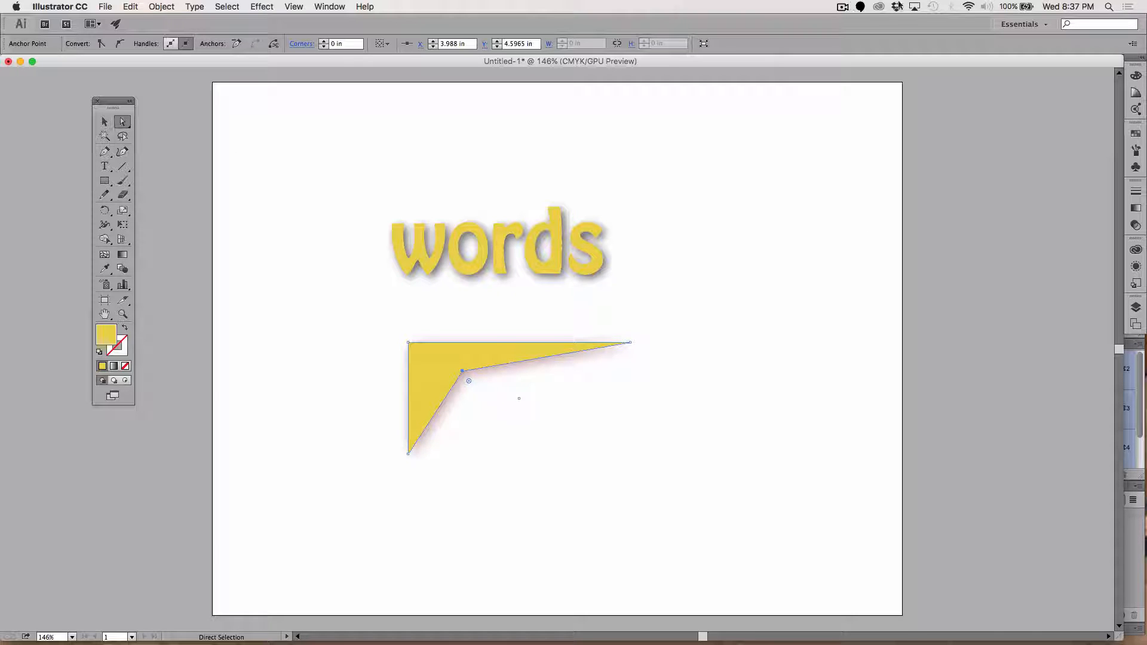
pyautogui.click(842, 8)
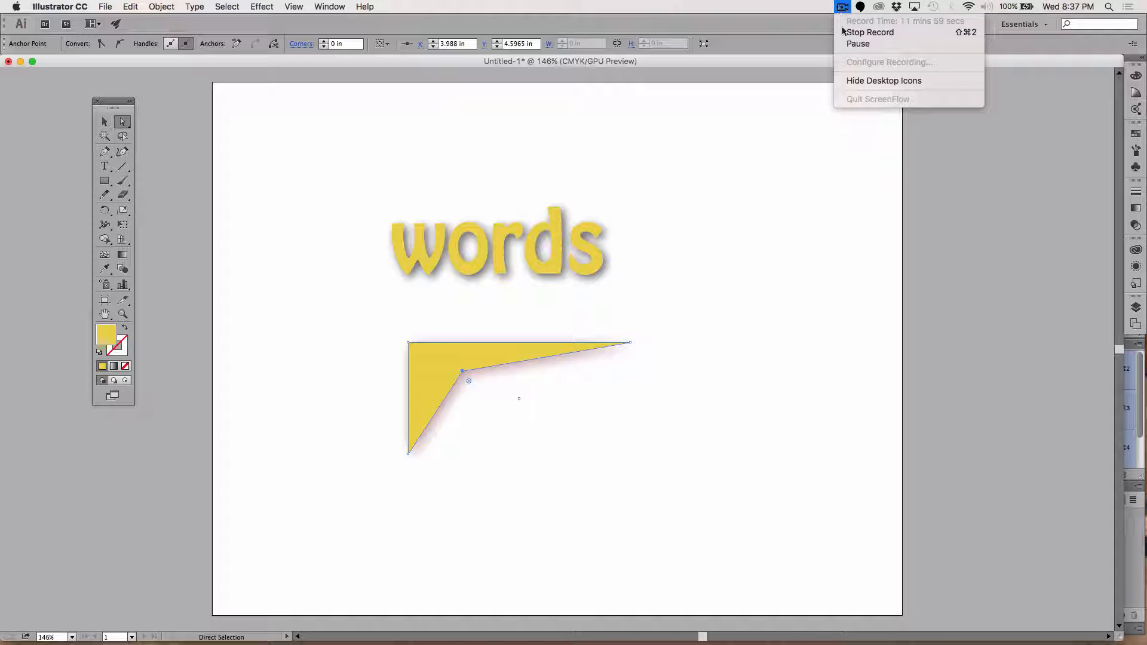